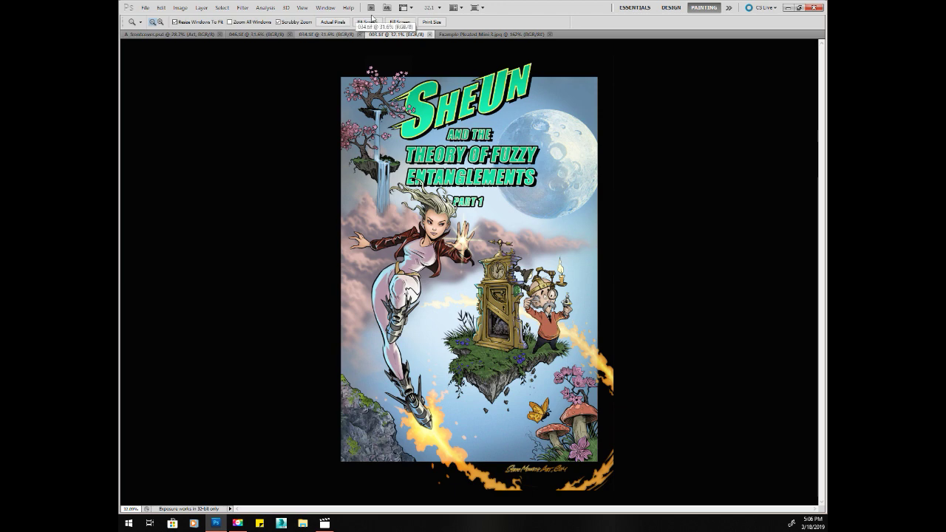
# Review the SheUn comic cover artwork across the open documents.
pyautogui.click(308, 34)
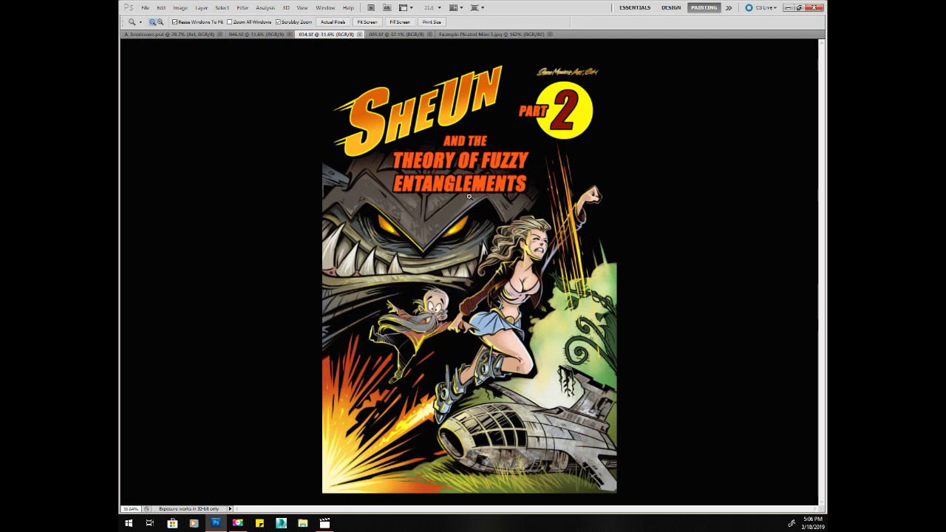
pyautogui.hotkey('ctrl', 'Tab')
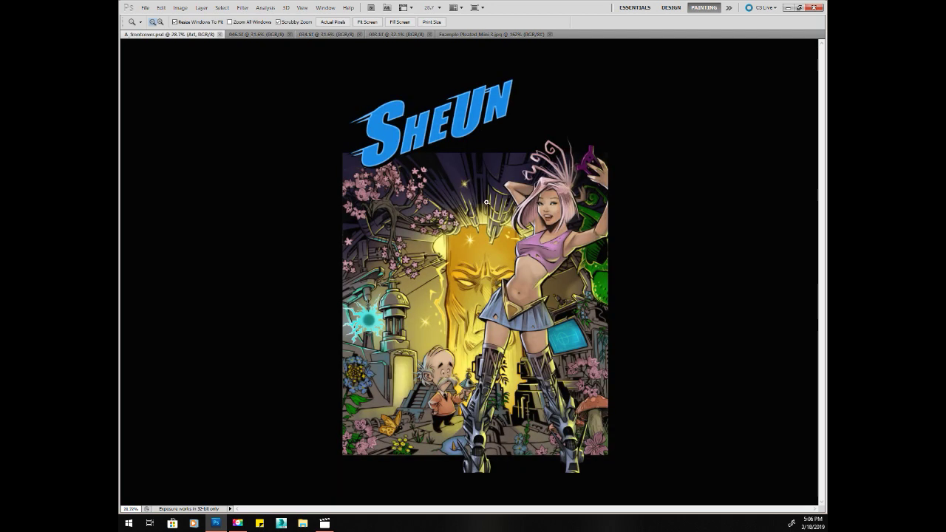
pyautogui.click(448, 34)
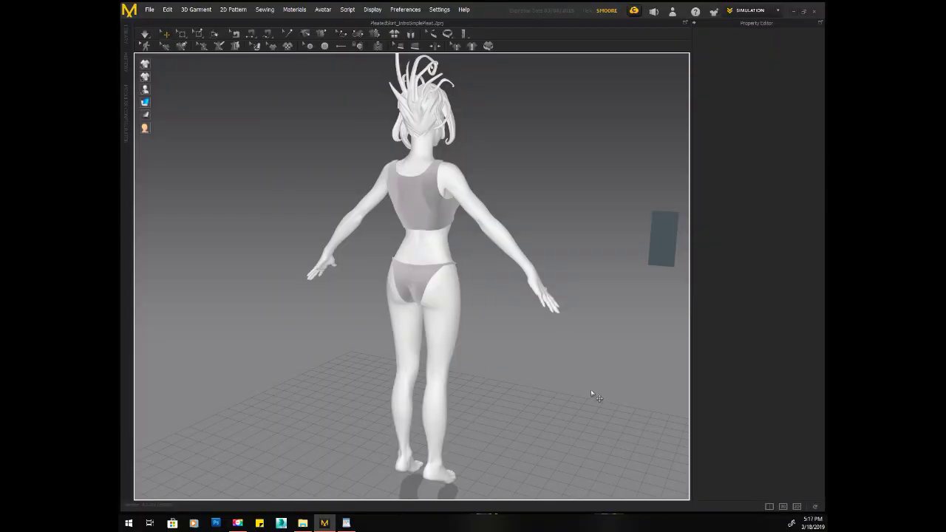
# In Marvelous Designer, show the 2D pattern workspace beside the 3D view and widen it around the small rectangular pattern.
pyautogui.moveTo(492, 399); pyautogui.dragTo(387, 357, button='right')
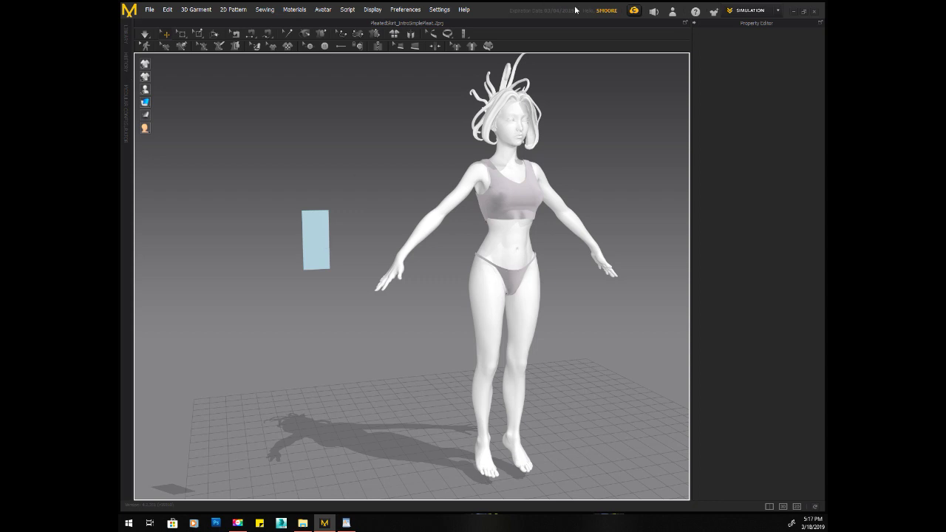
pyautogui.click(319, 240)
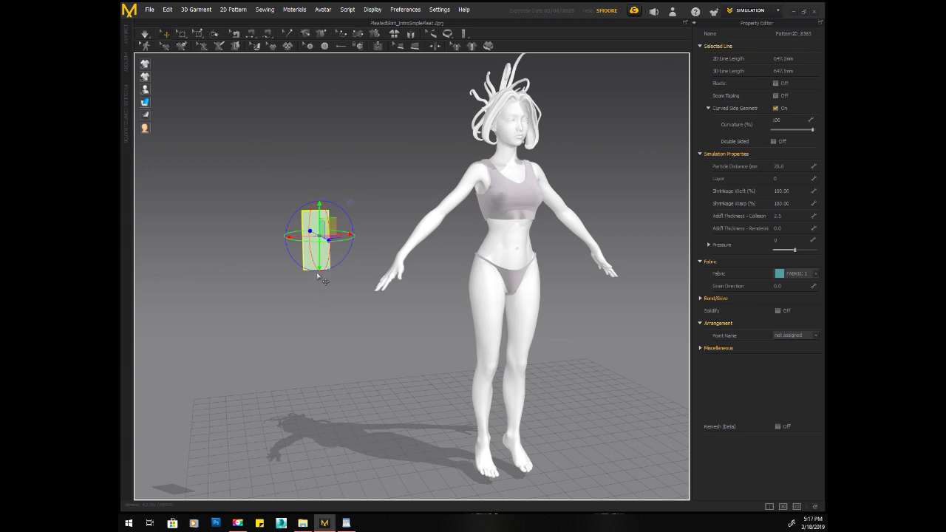
pyautogui.click(372, 10)
pyautogui.moveTo(387, 194)
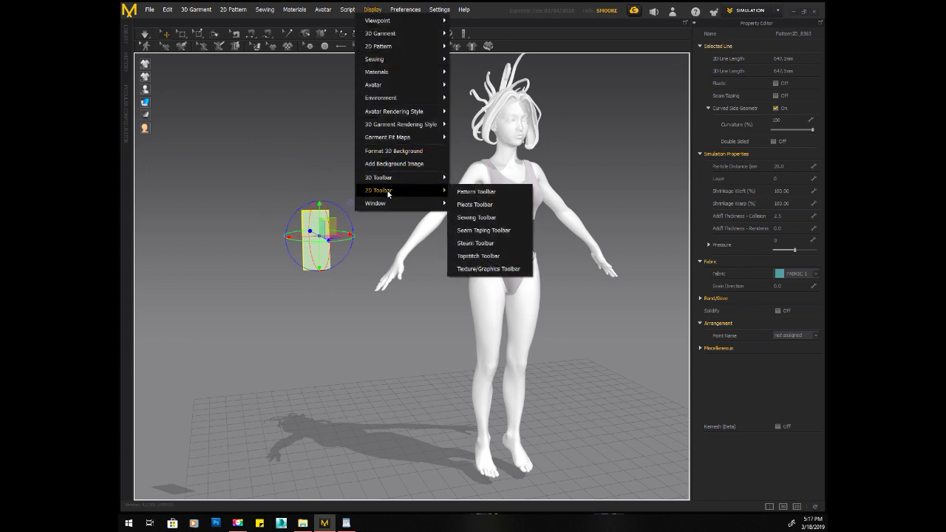
pyautogui.moveTo(437, 202)
pyautogui.click(475, 218)
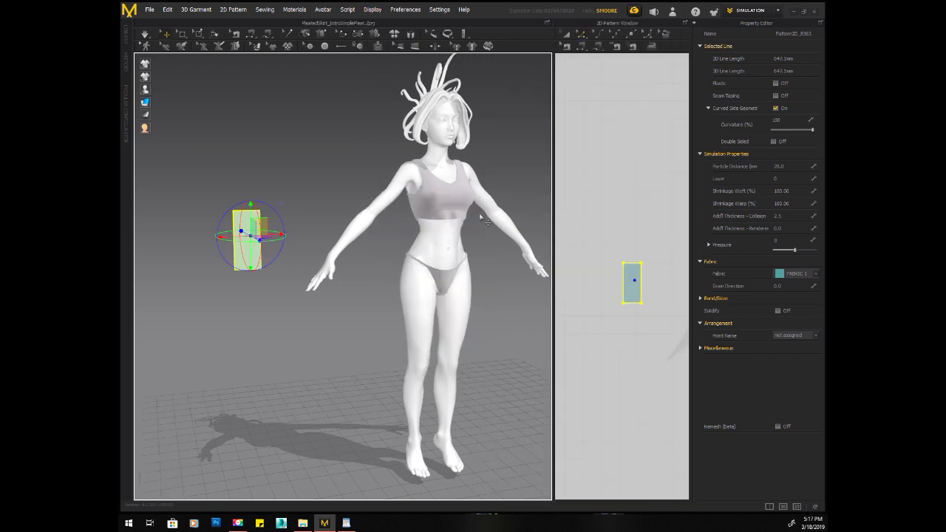
pyautogui.moveTo(626, 201); pyautogui.dragTo(582, 51, button='middle')
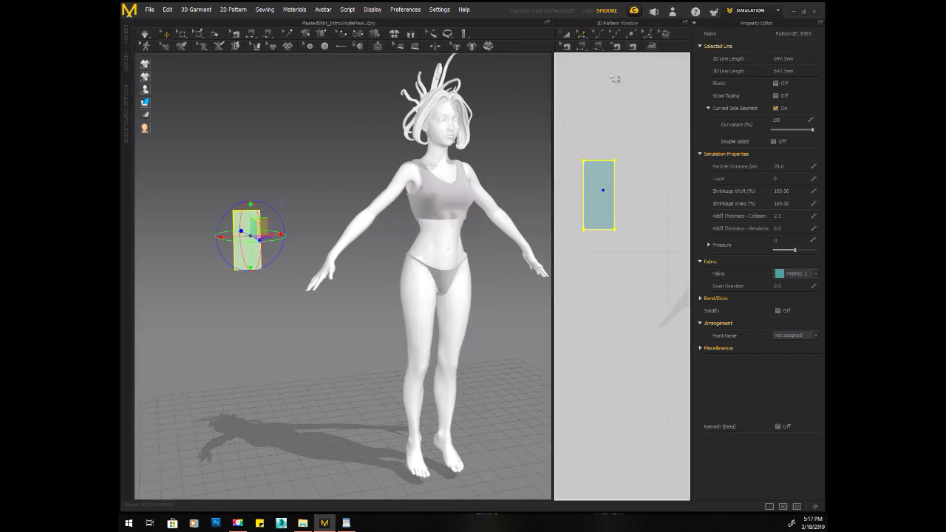
pyautogui.scroll(2, 637, 92)
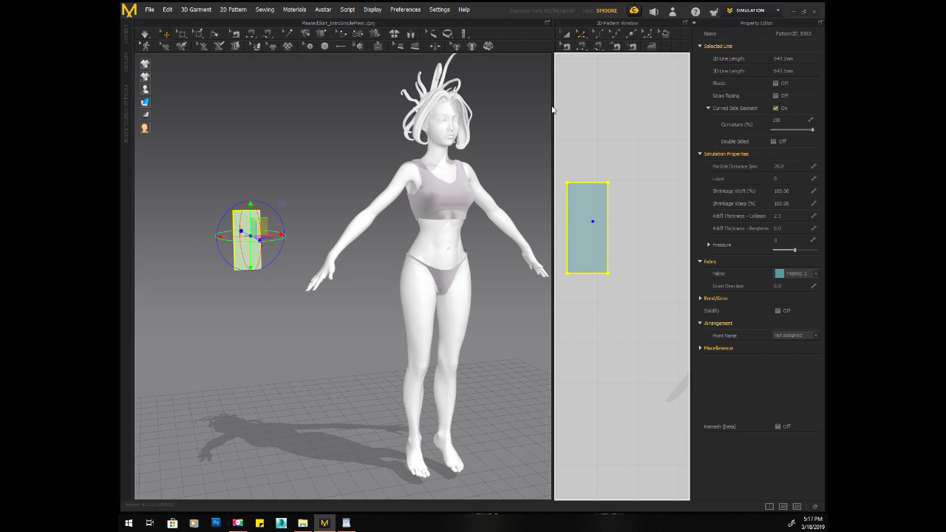
pyautogui.moveTo(553, 110); pyautogui.dragTo(444, 111)
pyautogui.moveTo(572, 132); pyautogui.dragTo(655, 121, button='middle')
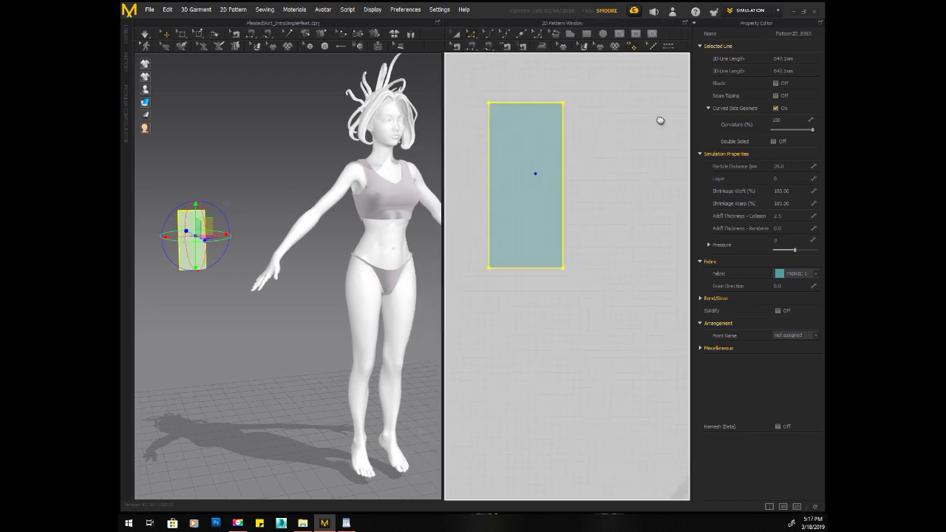
# Check the length of the small rectangle's bottom edge in the 2D pattern workspace.
pyautogui.click(487, 64)
pyautogui.click(469, 35)
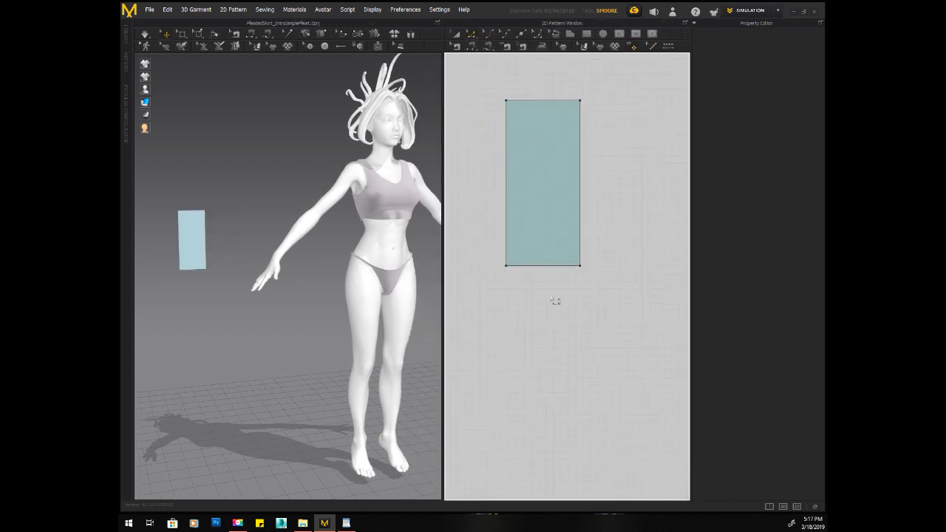
pyautogui.click(553, 266)
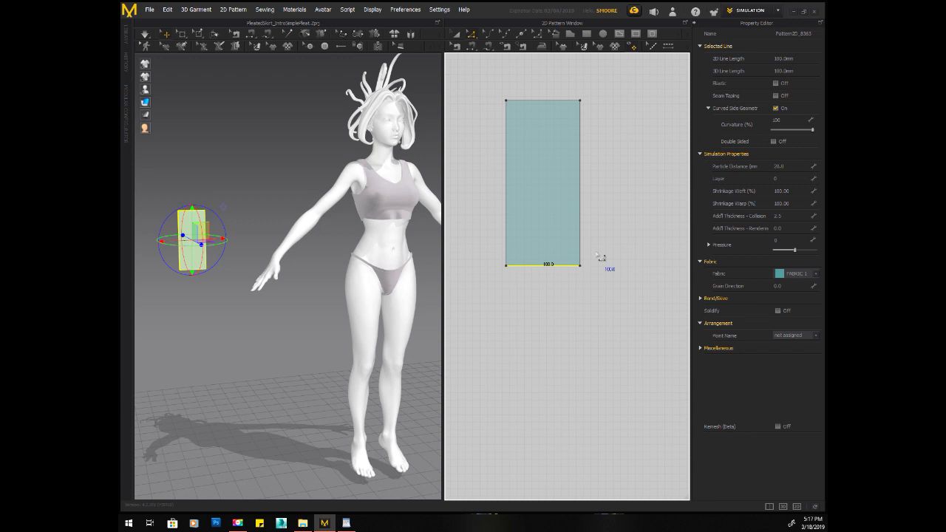
pyautogui.scroll(-2, 554, 325)
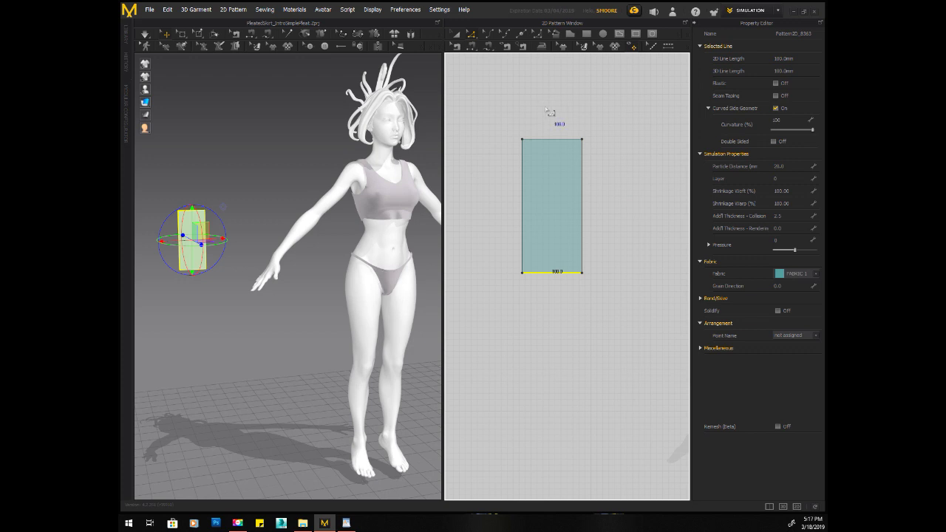
pyautogui.scroll(-2, 550, 111)
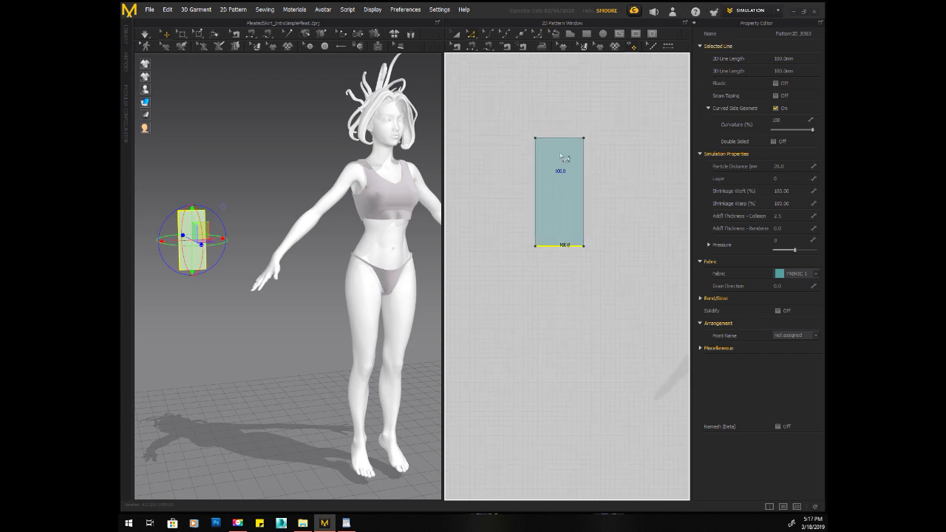
# Draw a second rectangular pattern about 324 by 366 mm below the small rectangle.
pyautogui.click(577, 109)
pyautogui.click(587, 34)
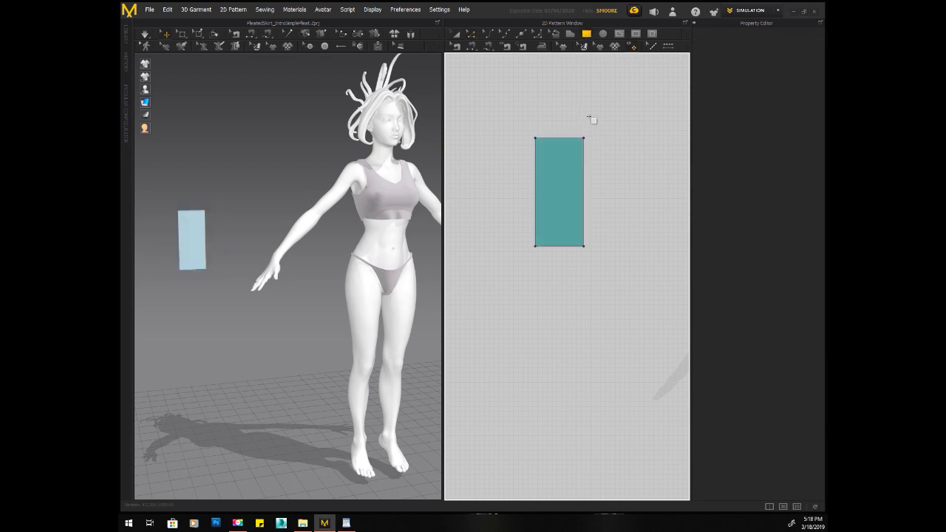
pyautogui.moveTo(482, 267); pyautogui.dragTo(639, 444)
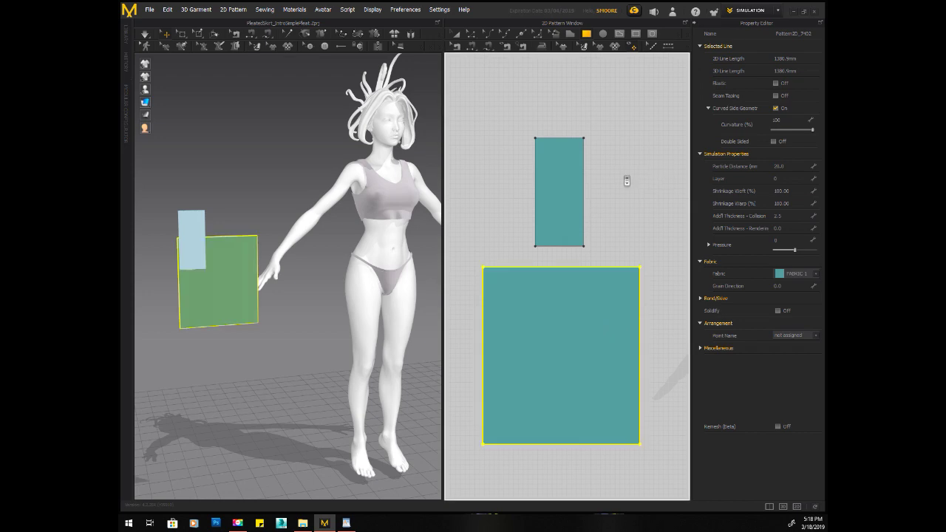
pyautogui.scroll(-1, 627, 180)
pyautogui.click(563, 124)
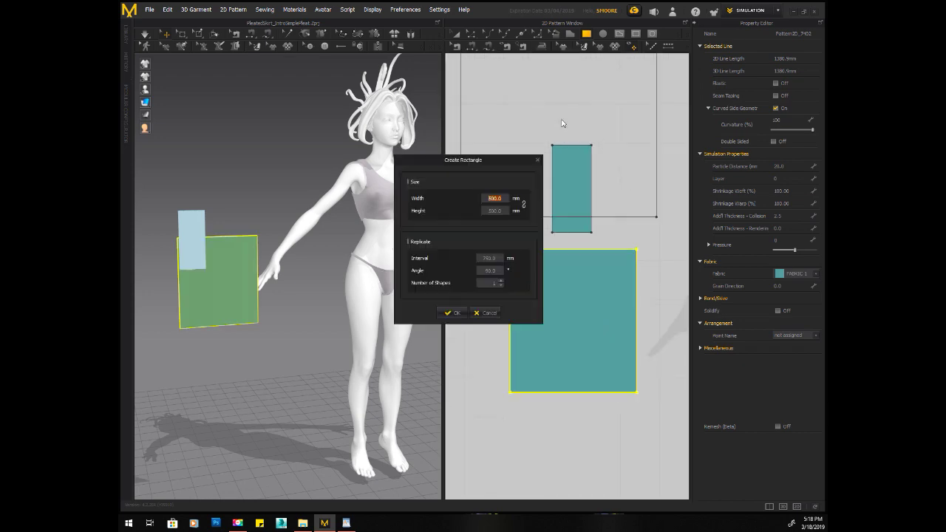
pyautogui.click(538, 160)
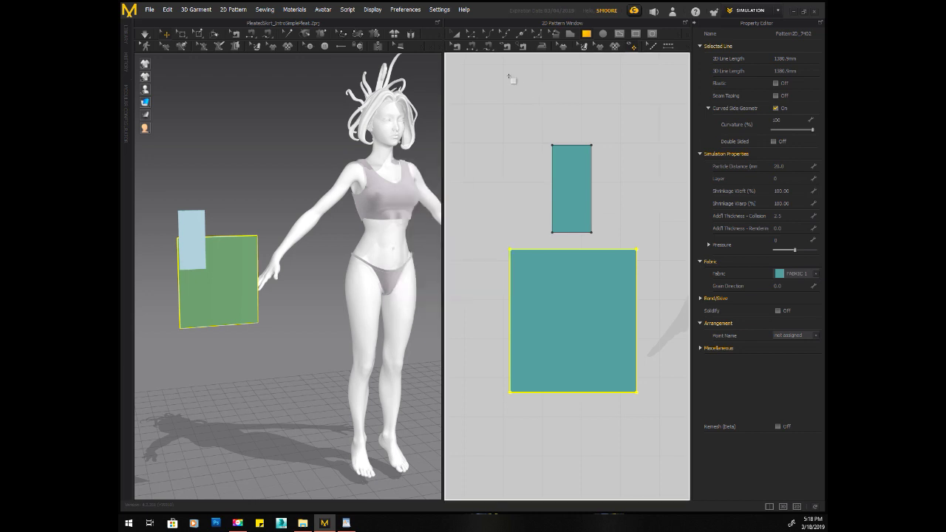
# Set the large rectangle's top edge length to 300 mm with the change applied at both ends.
pyautogui.click(471, 36)
pyautogui.click(536, 232)
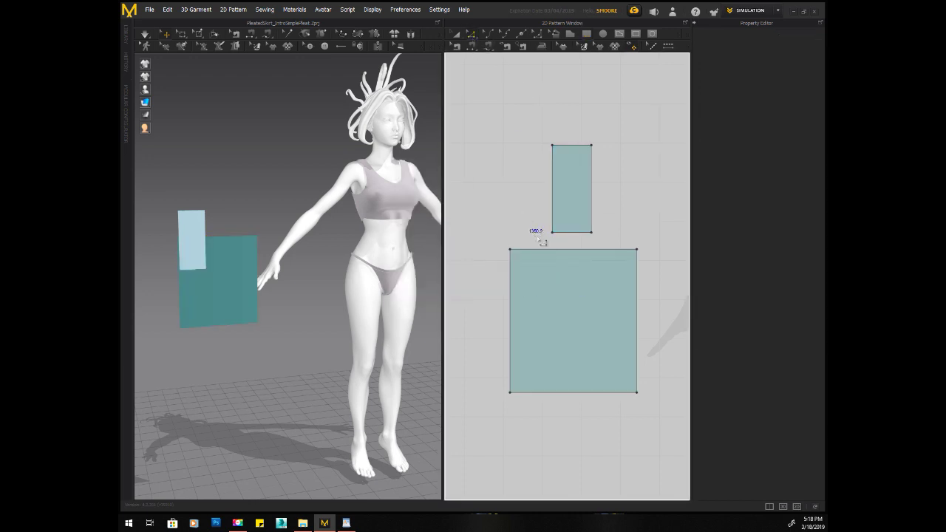
pyautogui.click(475, 32)
pyautogui.click(555, 249)
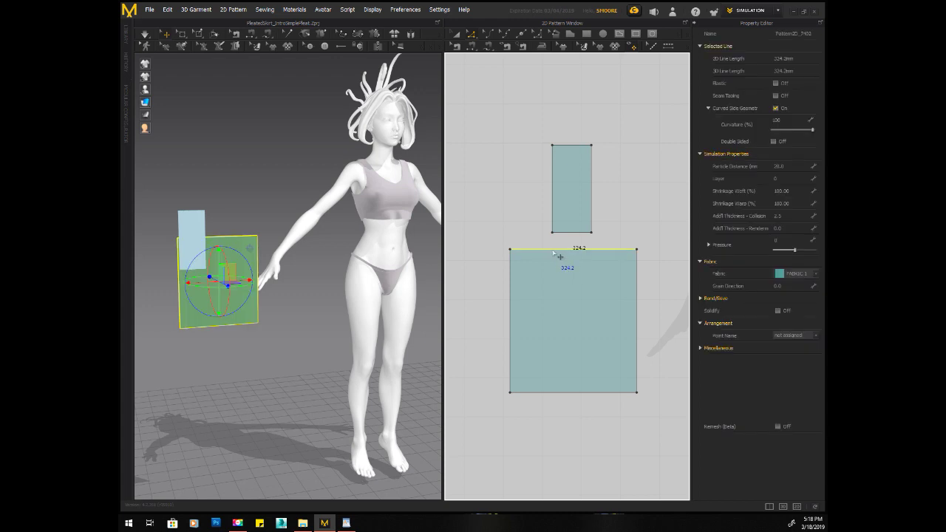
pyautogui.rightClick(552, 251)
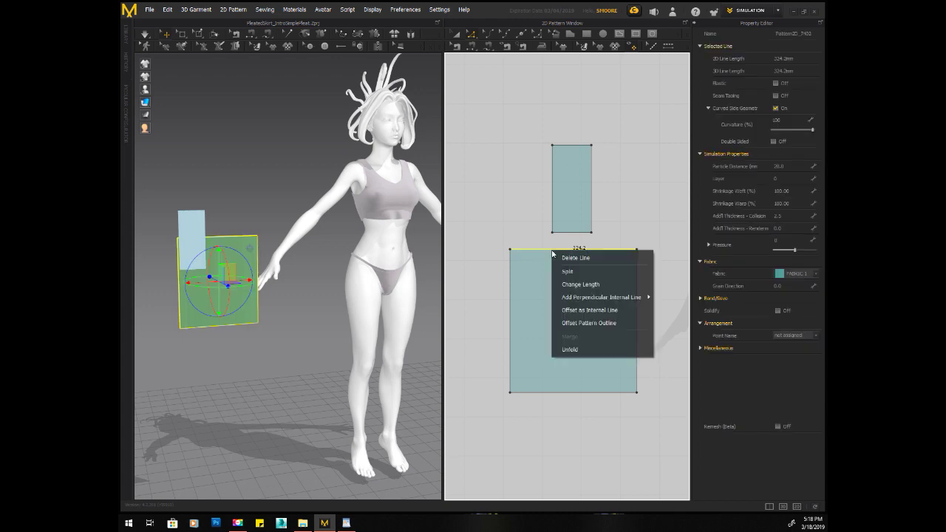
pyautogui.click(580, 284)
pyautogui.moveTo(484, 195); pyautogui.dragTo(458, 204)
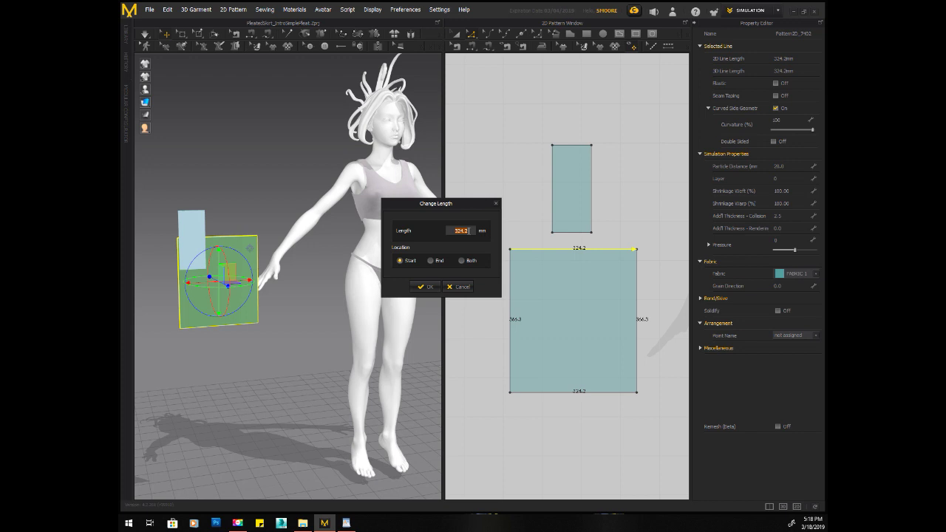
pyautogui.write('300')
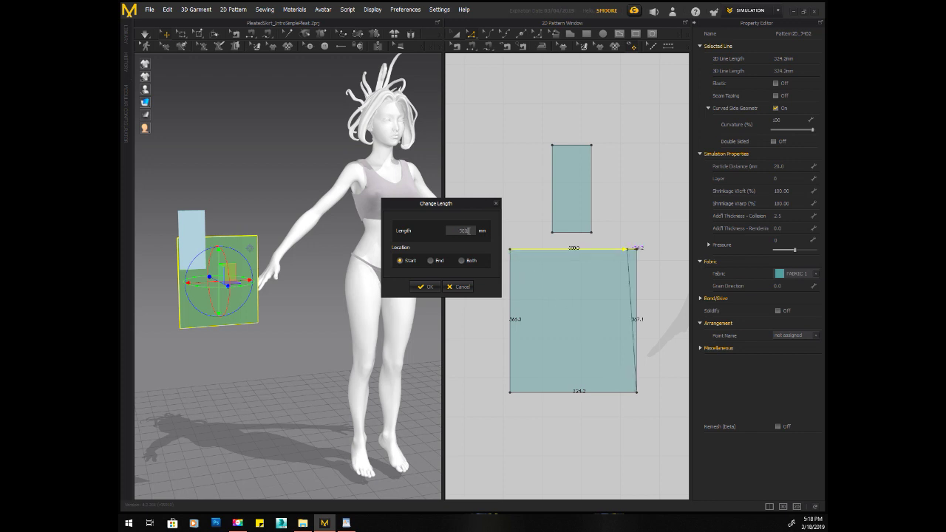
pyautogui.click(462, 262)
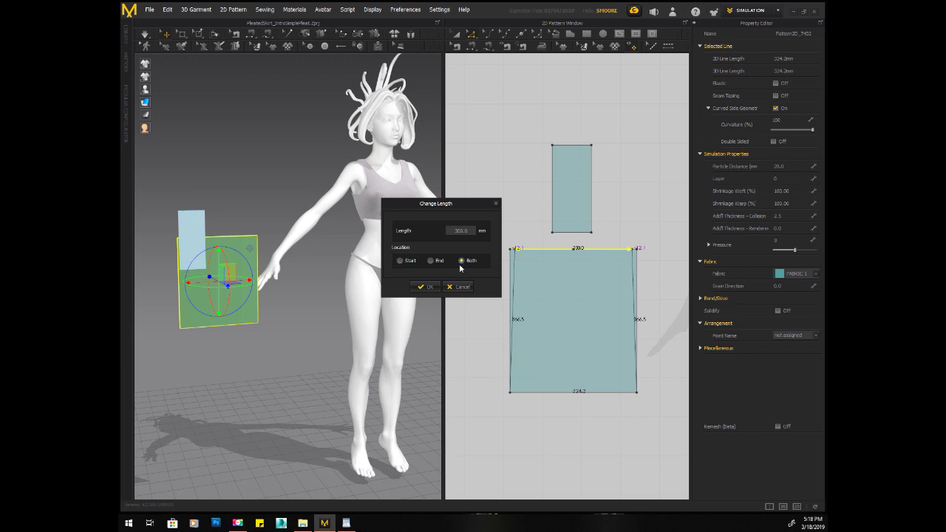
pyautogui.click(431, 260)
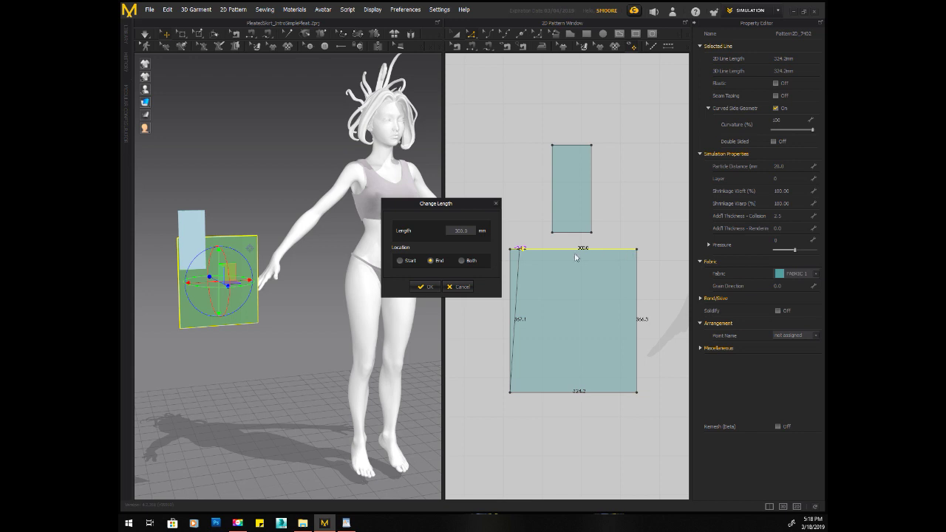
pyautogui.click(400, 261)
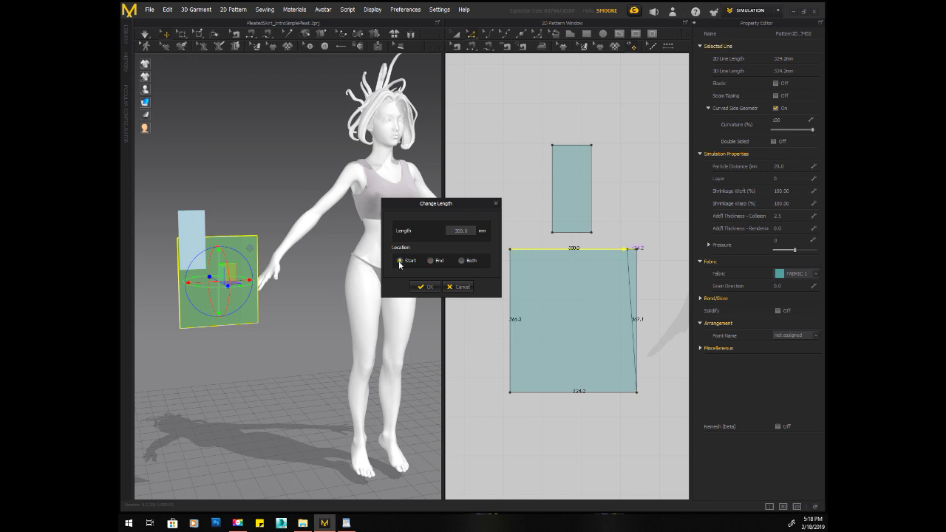
pyautogui.click(465, 260)
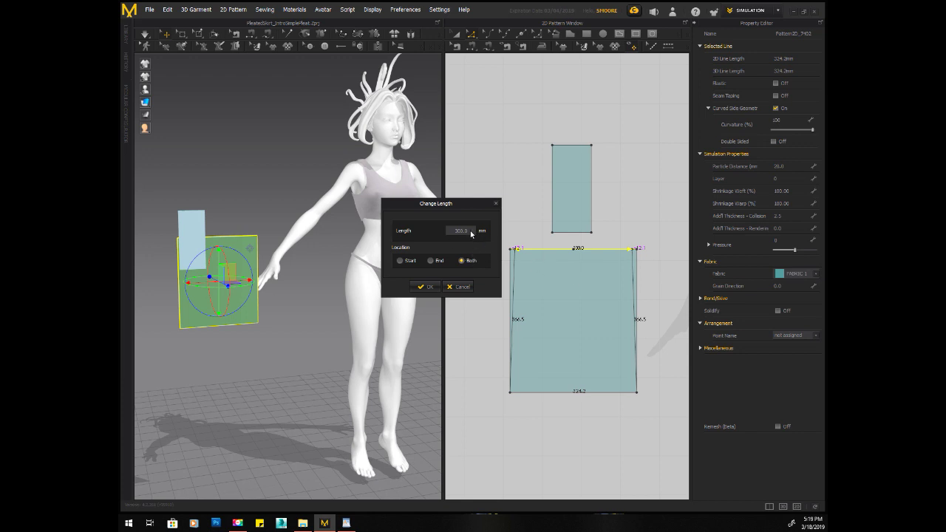
pyautogui.click(426, 286)
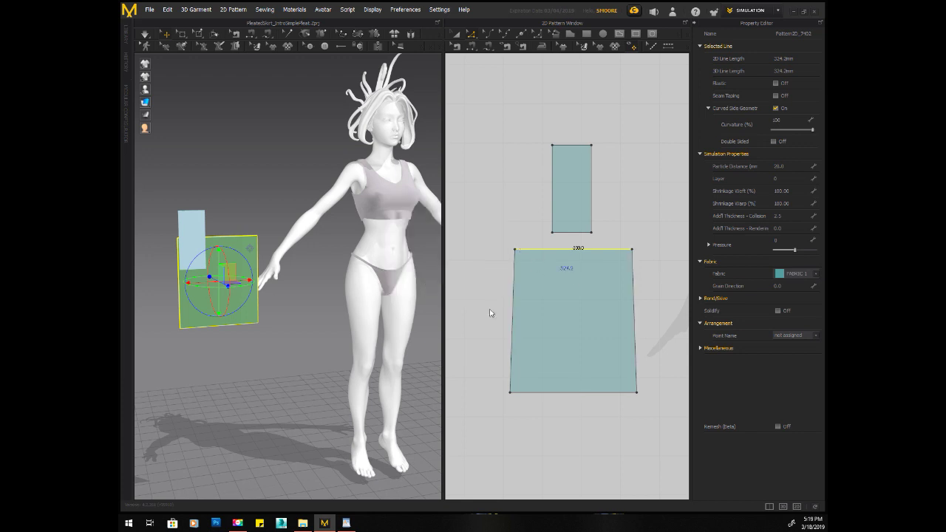
# Set the large rectangle's bottom edge length to 300 mm with the change applied at both ends.
pyautogui.click(580, 396)
pyautogui.click(574, 392)
pyautogui.rightClick(573, 394)
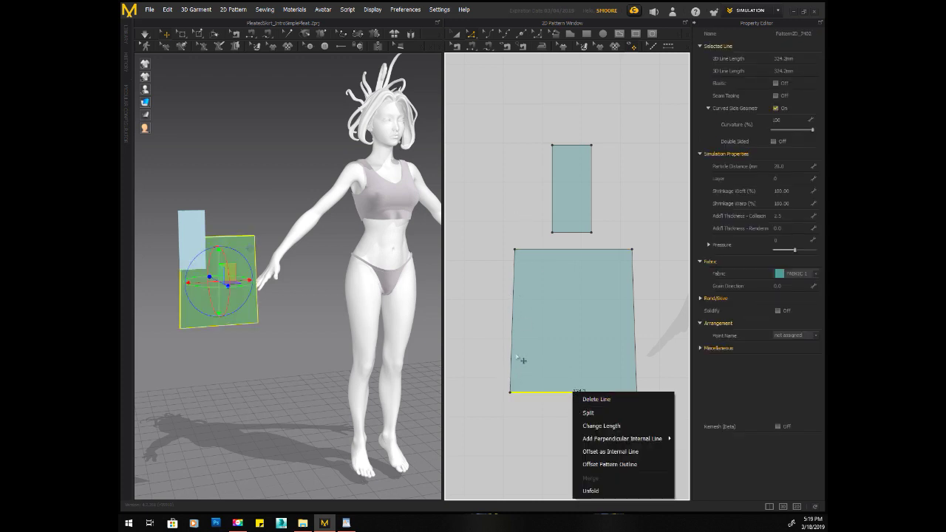
pyautogui.click(598, 427)
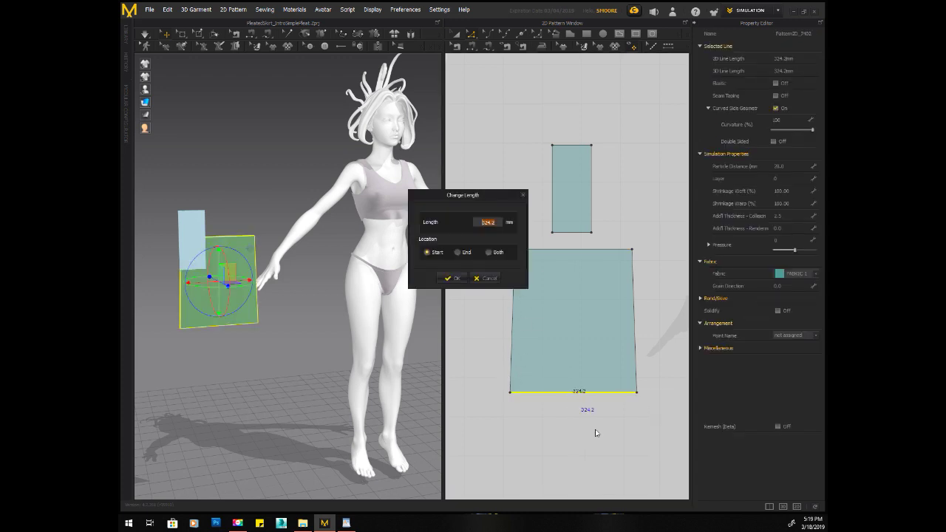
pyautogui.write('300')
pyautogui.click(487, 252)
pyautogui.click(453, 278)
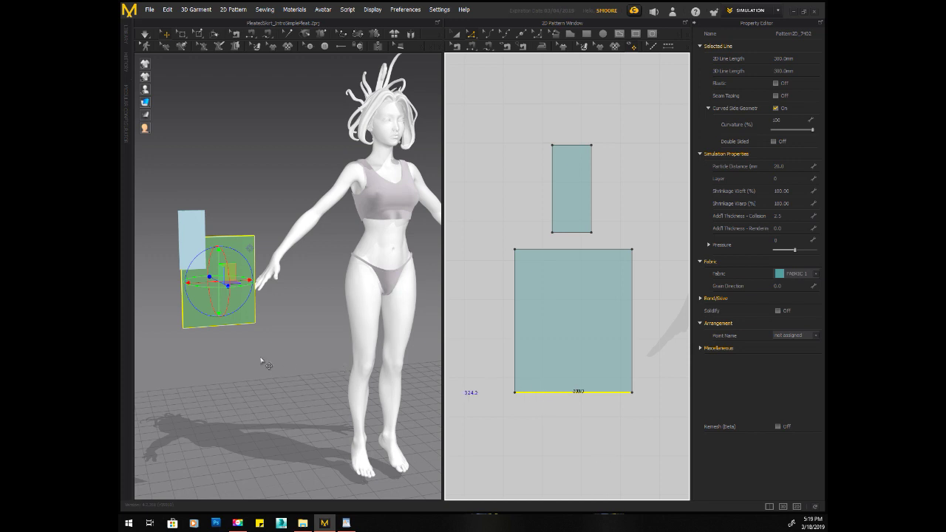
# Move the large rectangle in the 3D view so it hangs directly below the small one at a similar depth.
pyautogui.moveTo(253, 344); pyautogui.dragTo(304, 331, button='right')
pyautogui.moveTo(281, 275); pyautogui.dragTo(279, 314)
pyautogui.moveTo(278, 303); pyautogui.dragTo(295, 310, button='right')
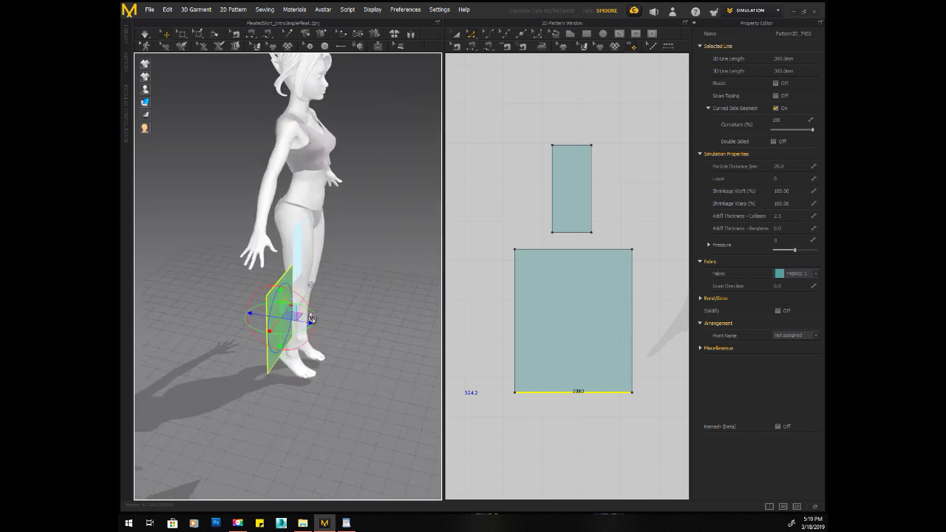
pyautogui.moveTo(410, 328); pyautogui.dragTo(314, 311, button='right')
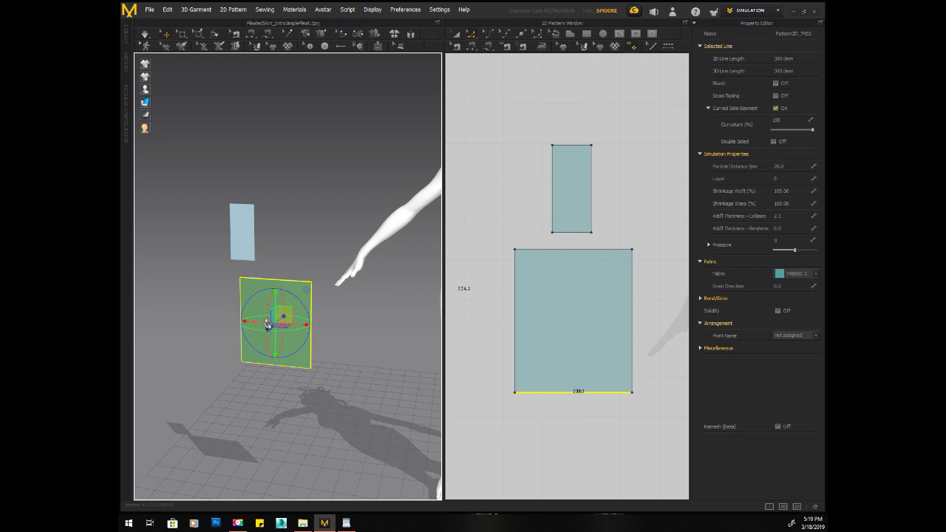
pyautogui.moveTo(344, 353); pyautogui.dragTo(270, 328, button='right')
pyautogui.moveTo(269, 327)
pyautogui.mouseDown()
pyautogui.moveTo(286, 330)
pyautogui.moveTo(258, 328)
pyautogui.mouseUp()
pyautogui.moveTo(367, 411); pyautogui.dragTo(484, 394, button='right')
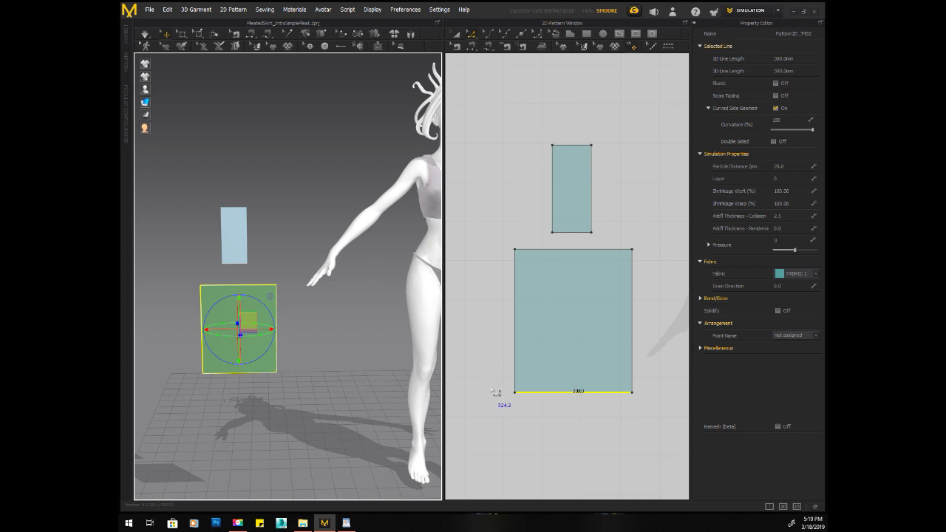
# Check the freeze option available for the small rectangular pattern.
pyautogui.click(570, 169)
pyautogui.click(456, 34)
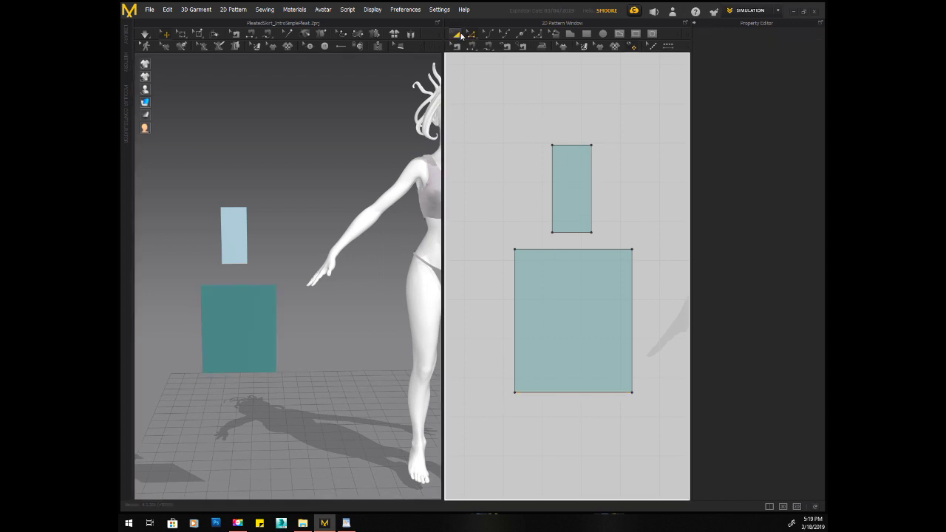
pyautogui.click(570, 160)
pyautogui.rightClick(571, 169)
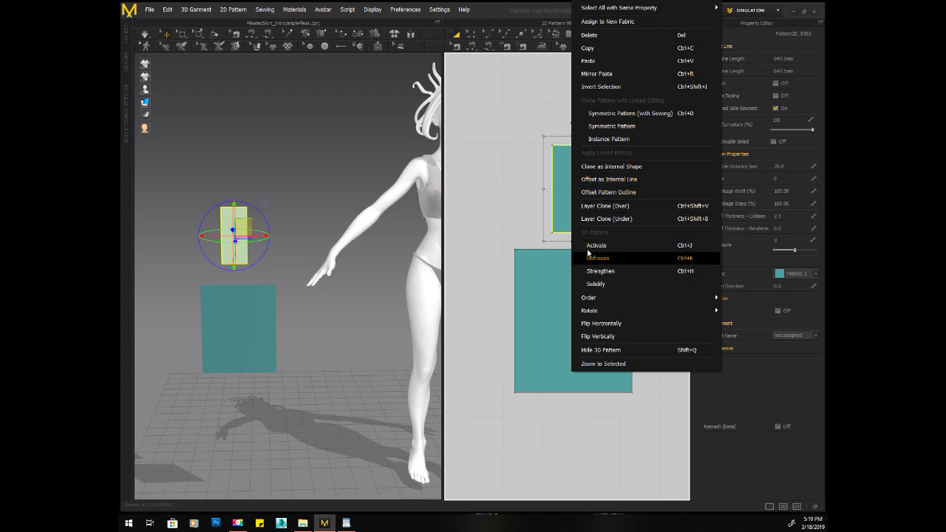
pyautogui.click(516, 203)
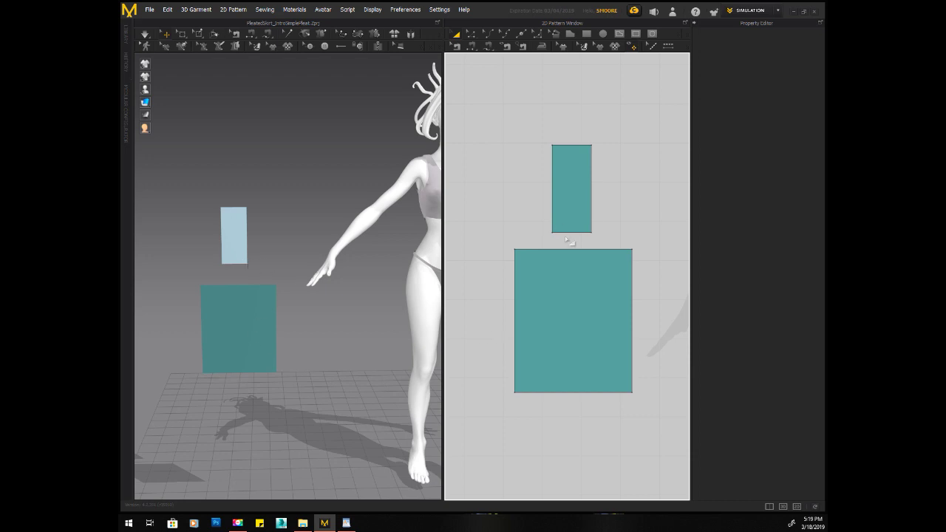
# Split the large rectangle's top edge uniformly into 3 segments and check the resulting segments.
pyautogui.scroll(-1, 524, 219)
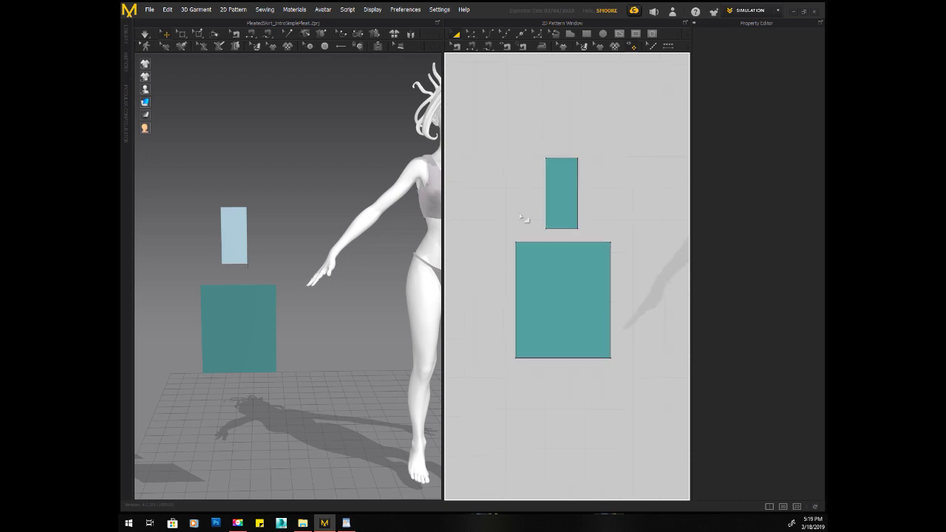
pyautogui.click(550, 247)
pyautogui.click(471, 33)
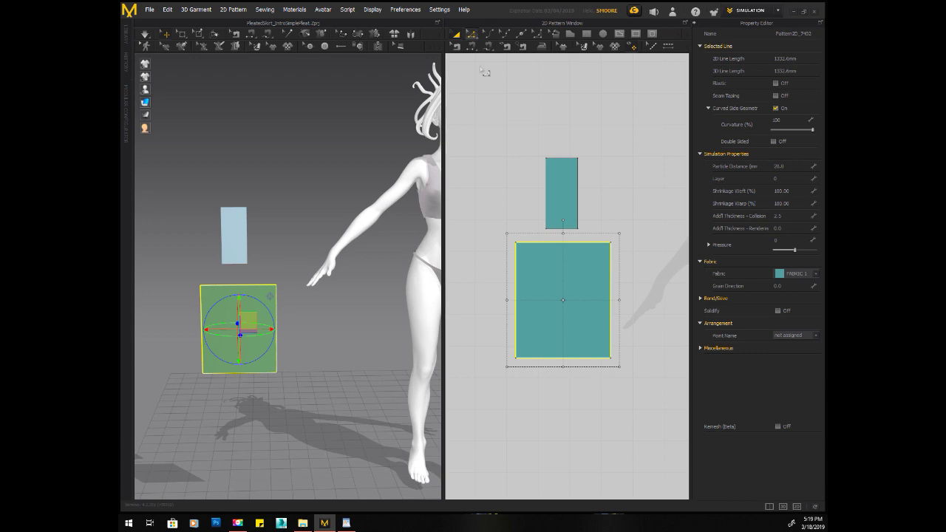
pyautogui.click(548, 244)
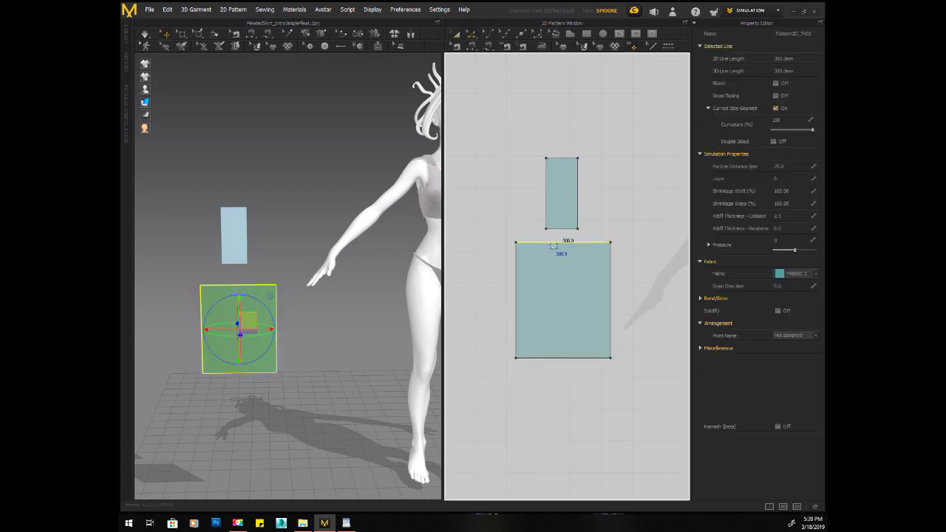
pyautogui.rightClick(548, 243)
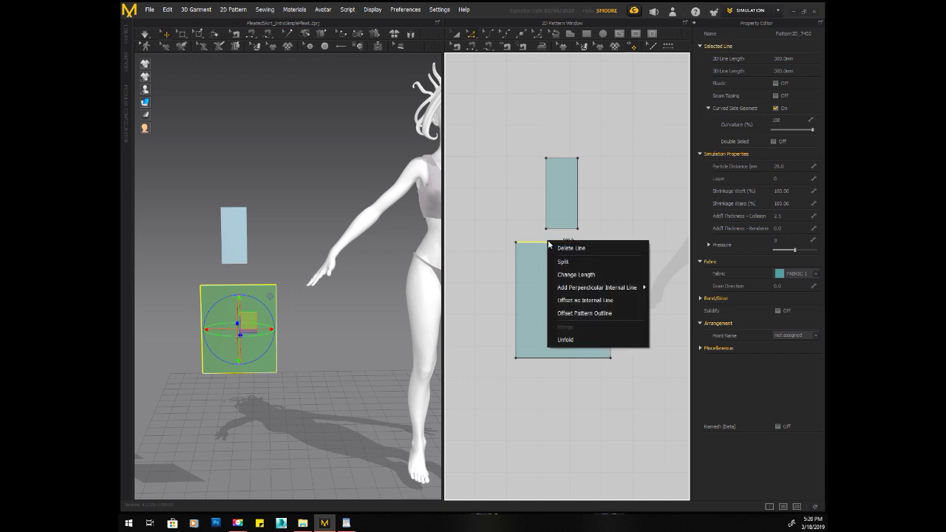
pyautogui.click(561, 263)
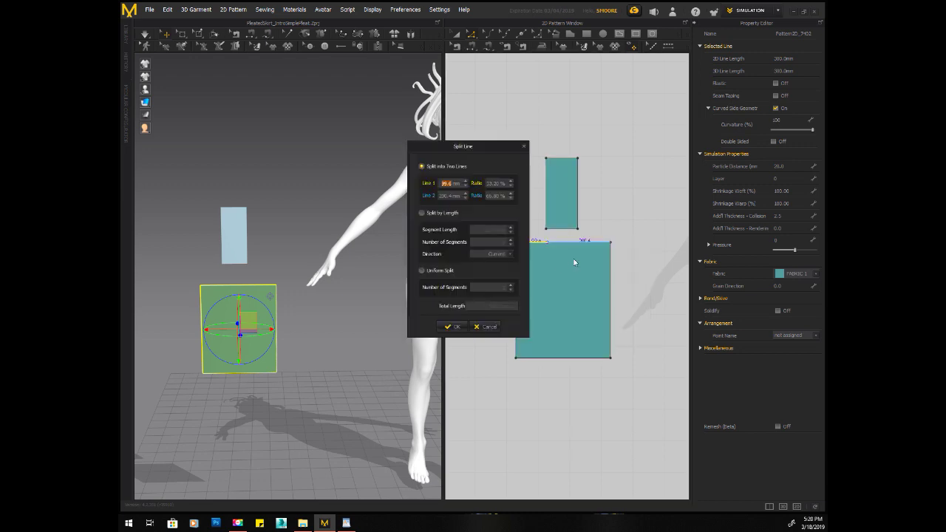
pyautogui.moveTo(489, 146); pyautogui.dragTo(692, 108)
pyautogui.click(648, 232)
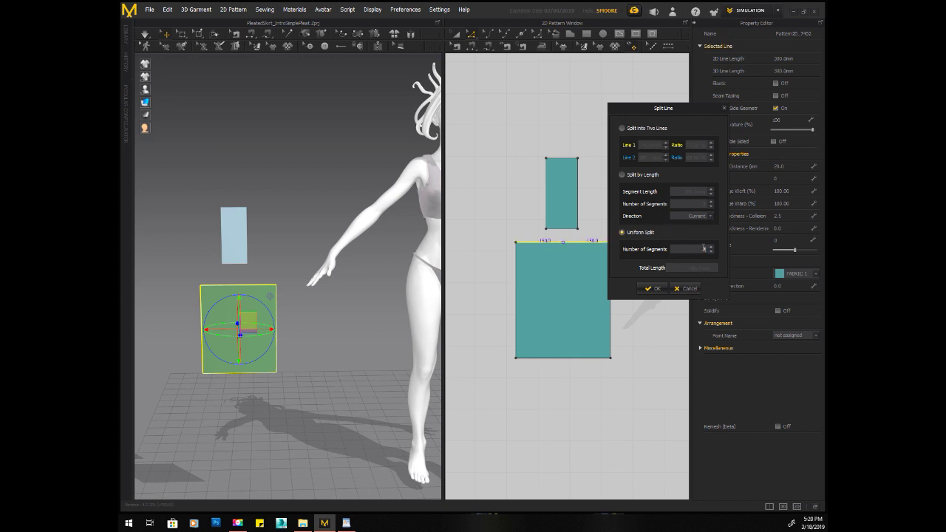
pyautogui.write('3')
pyautogui.click(653, 288)
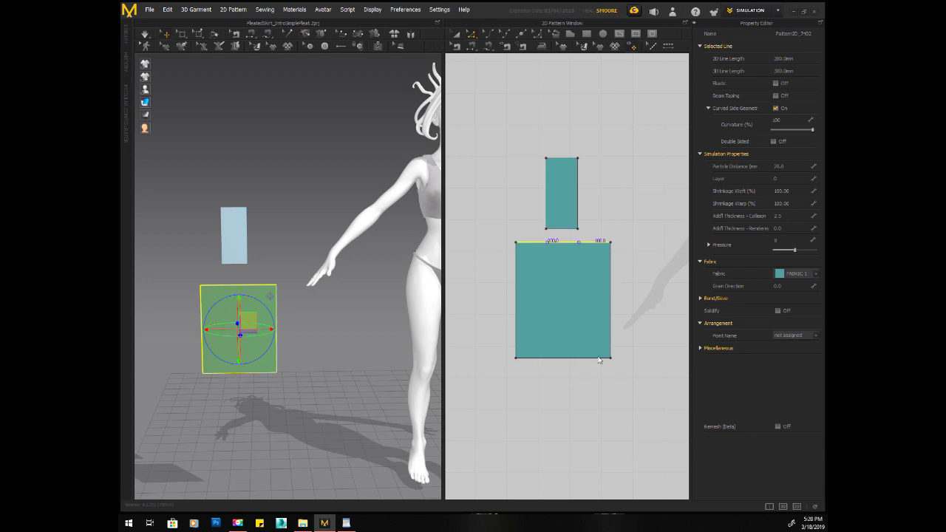
pyautogui.click(542, 243)
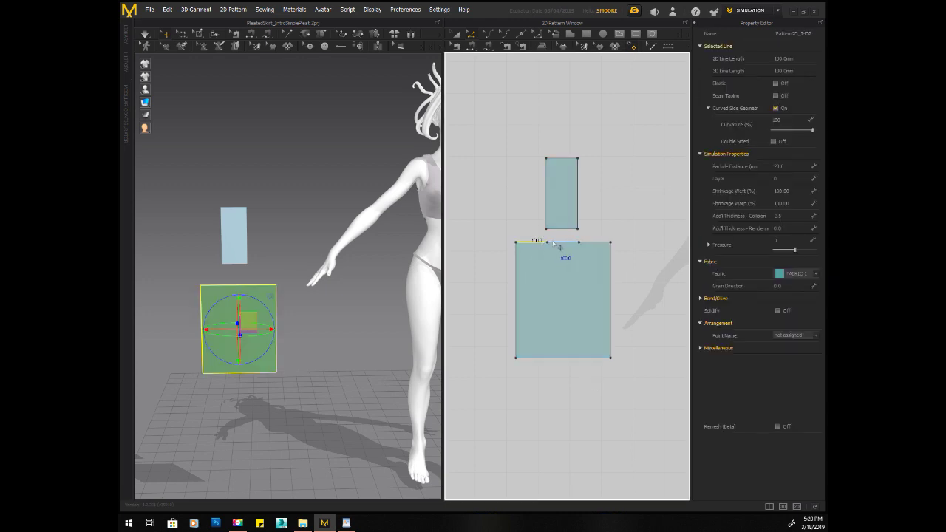
pyautogui.click(592, 244)
pyautogui.click(538, 243)
pyautogui.click(559, 365)
pyautogui.rightClick(550, 364)
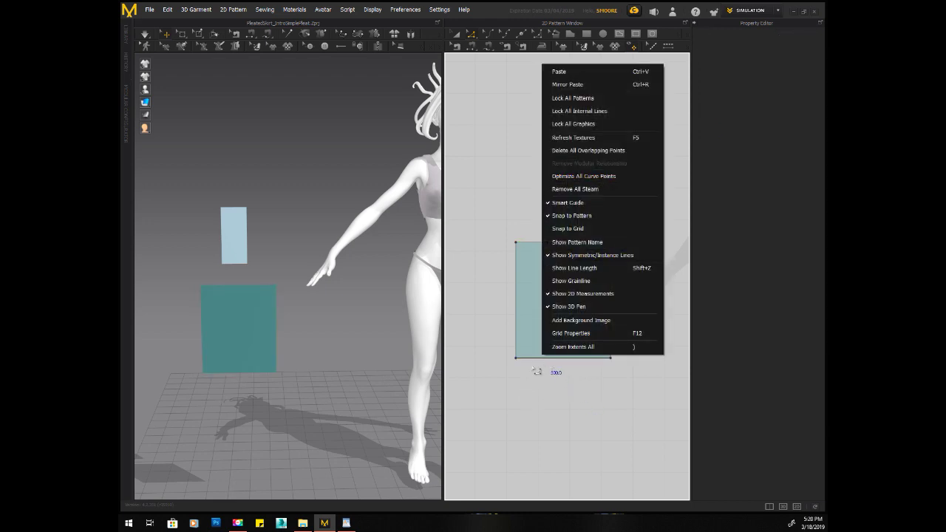
pyautogui.click(537, 365)
pyautogui.click(537, 363)
pyautogui.rightClick(536, 360)
pyautogui.click(571, 393)
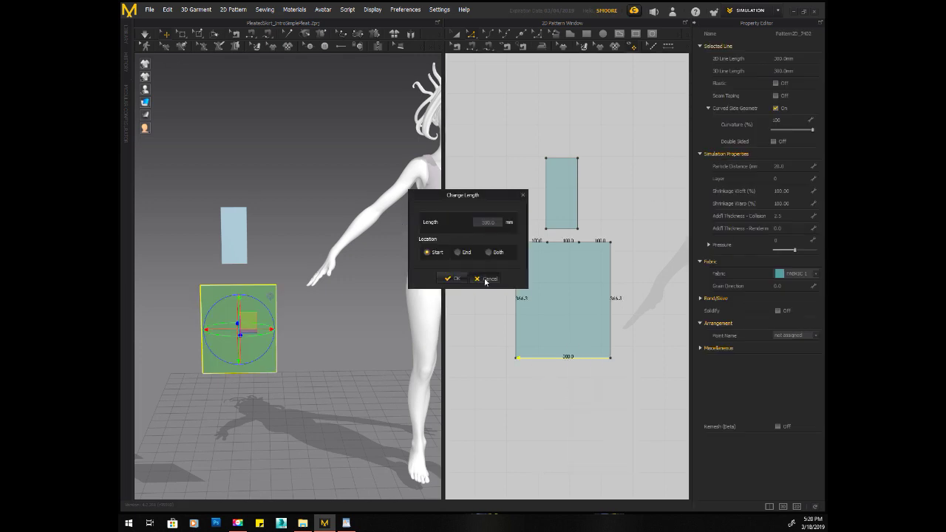
pyautogui.click(488, 278)
# Split the large rectangle's bottom edge uniformly into 3 segments.
pyautogui.rightClick(560, 361)
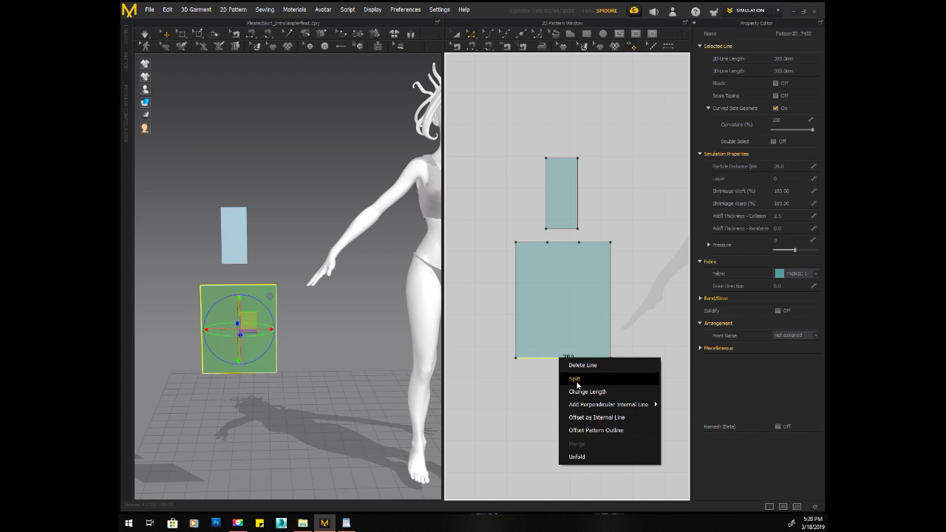
pyautogui.click(576, 372)
pyautogui.click(422, 271)
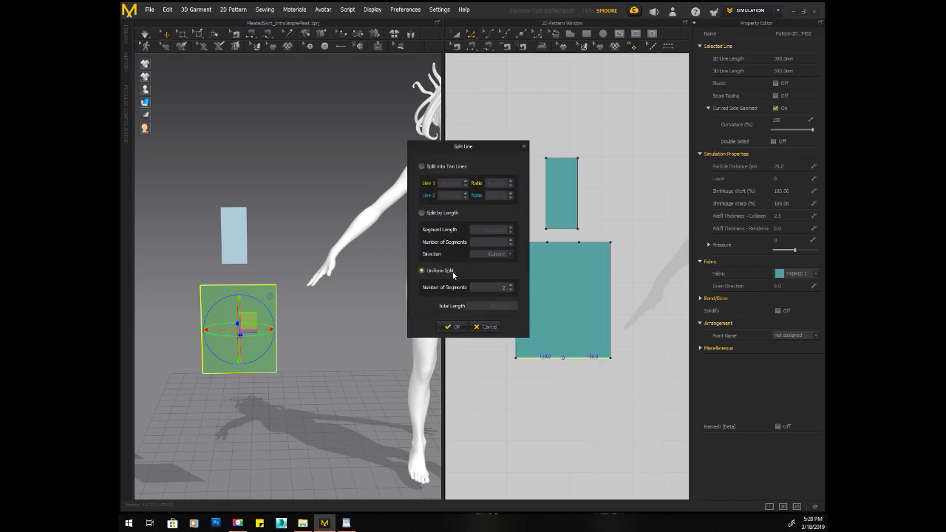
pyautogui.write('3')
pyautogui.click(453, 326)
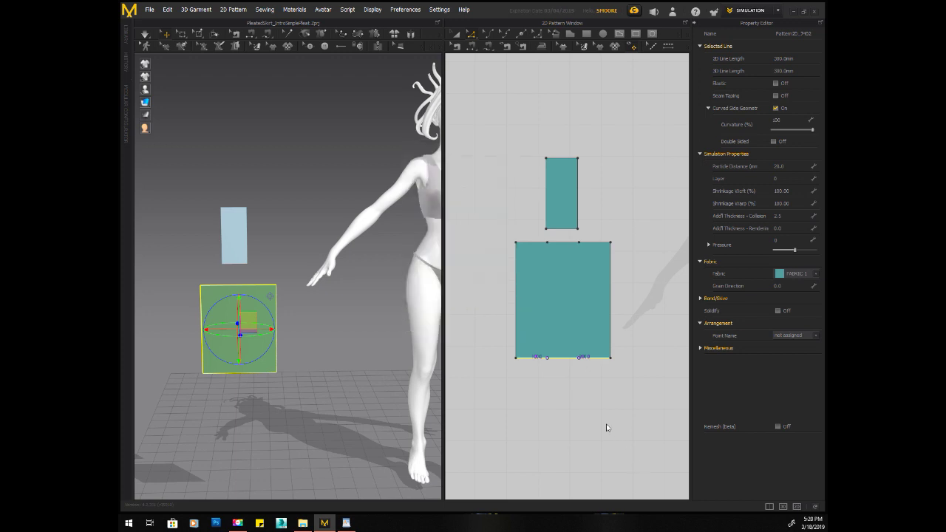
pyautogui.click(608, 414)
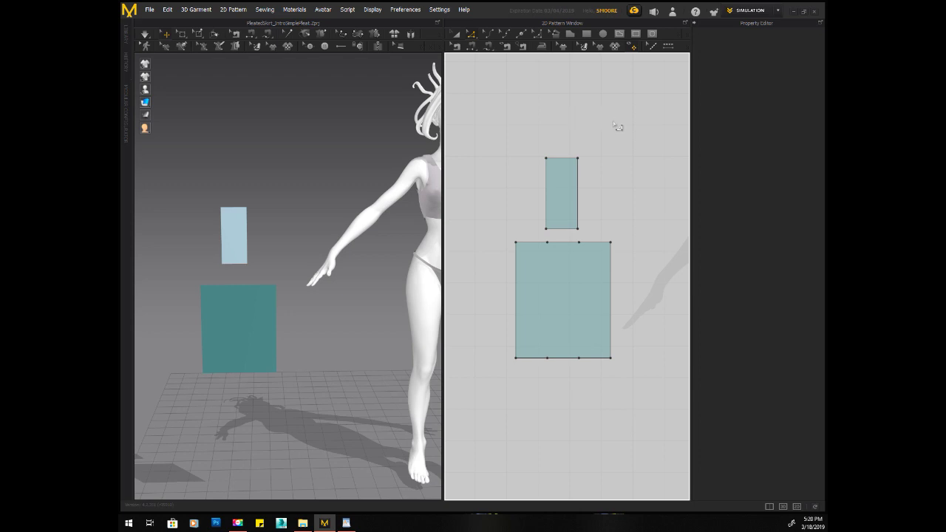
# Draw two vertical internal lines on the large rectangle, joining the top edge's split points to those on the bottom edge.
pyautogui.click(619, 36)
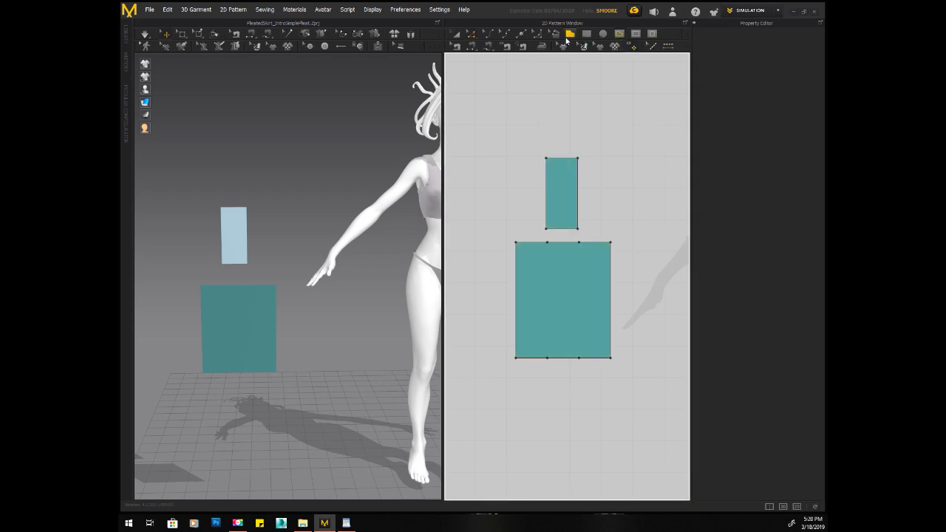
pyautogui.click(552, 246)
pyautogui.click(547, 357)
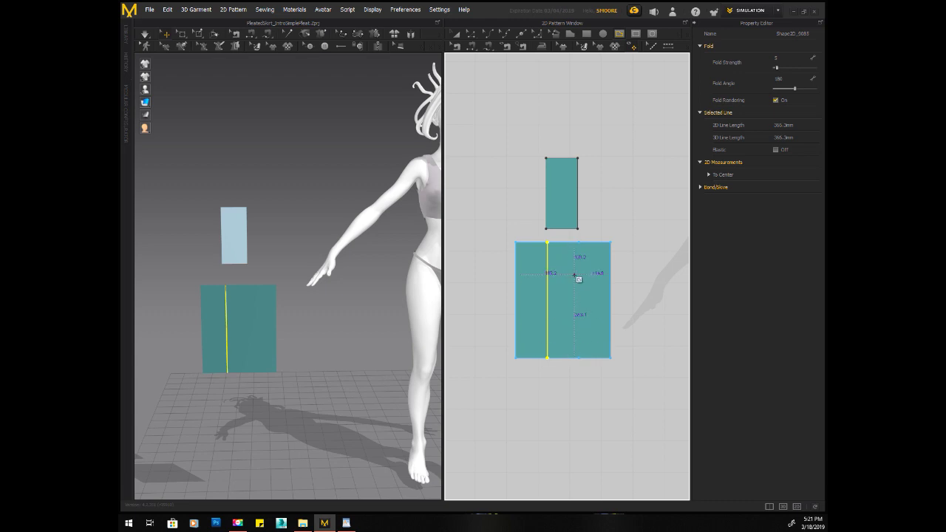
pyautogui.click(579, 244)
pyautogui.click(584, 362)
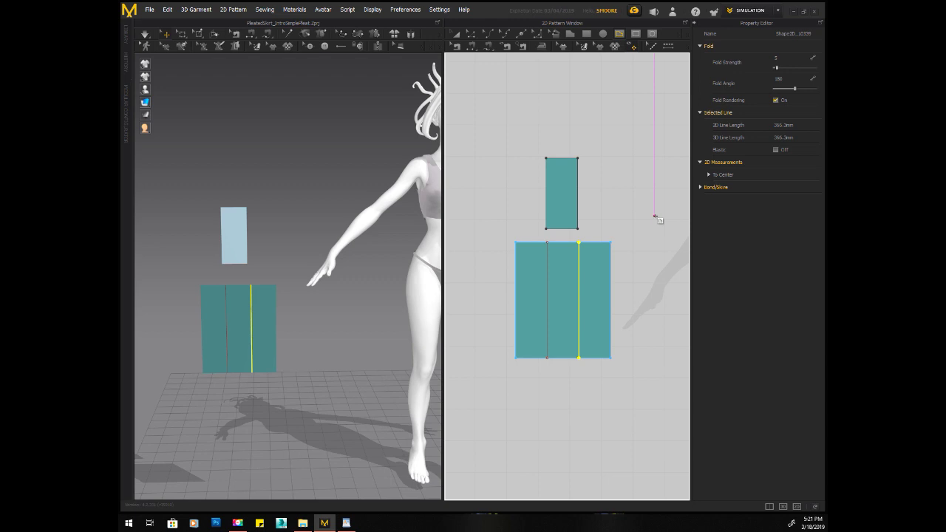
# Change the fold angle of the large rectangle's left internal line.
pyautogui.click(471, 34)
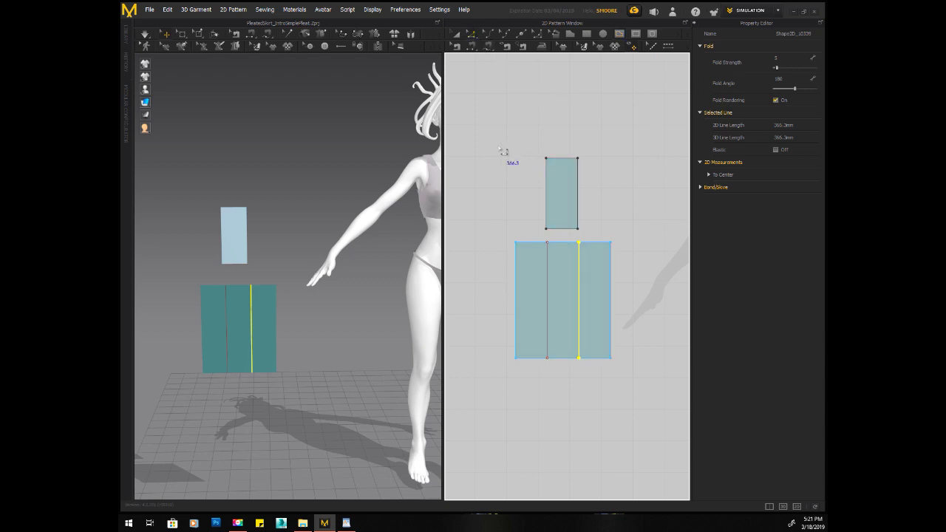
pyautogui.click(548, 266)
pyautogui.click(580, 269)
pyautogui.click(547, 288)
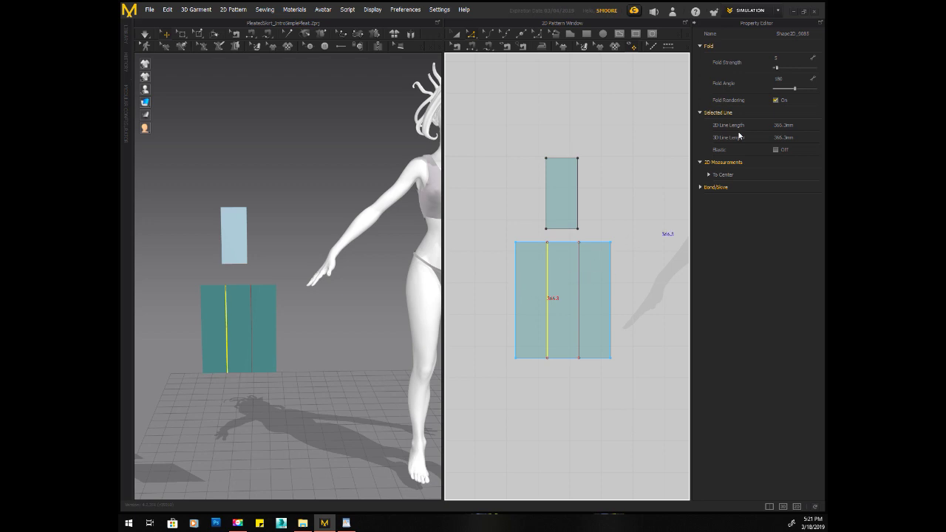
pyautogui.click(787, 78)
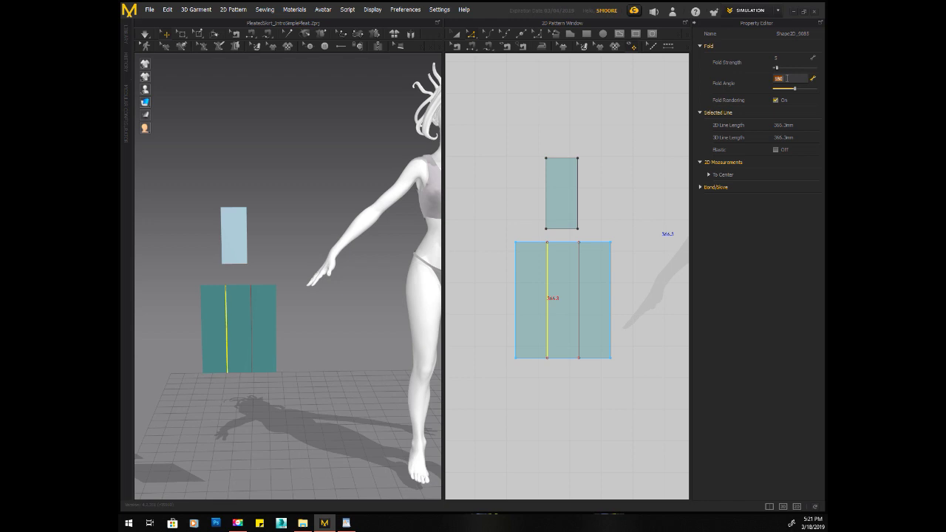
pyautogui.press('Return')
# Set the fold angle of the large rectangle's right internal line to 360.
pyautogui.click(581, 288)
pyautogui.click(784, 79)
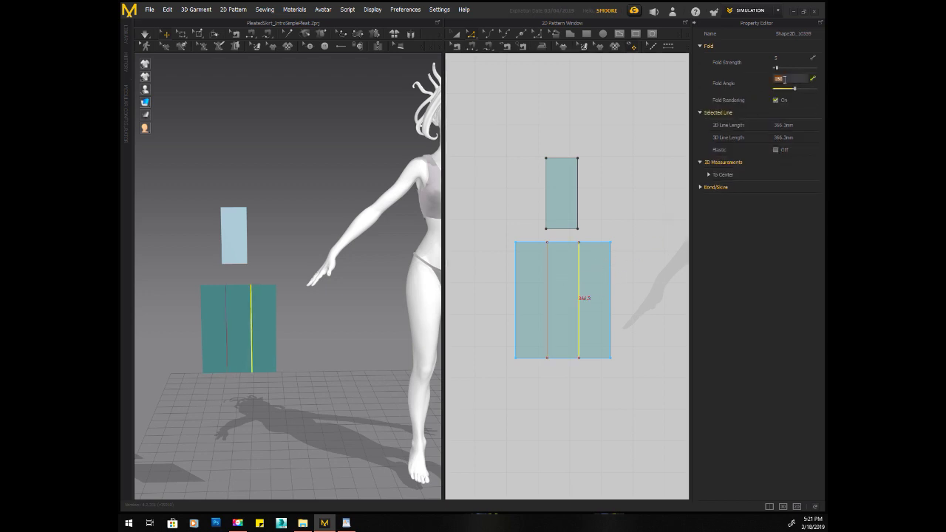
pyautogui.write('360')
pyautogui.press('Return')
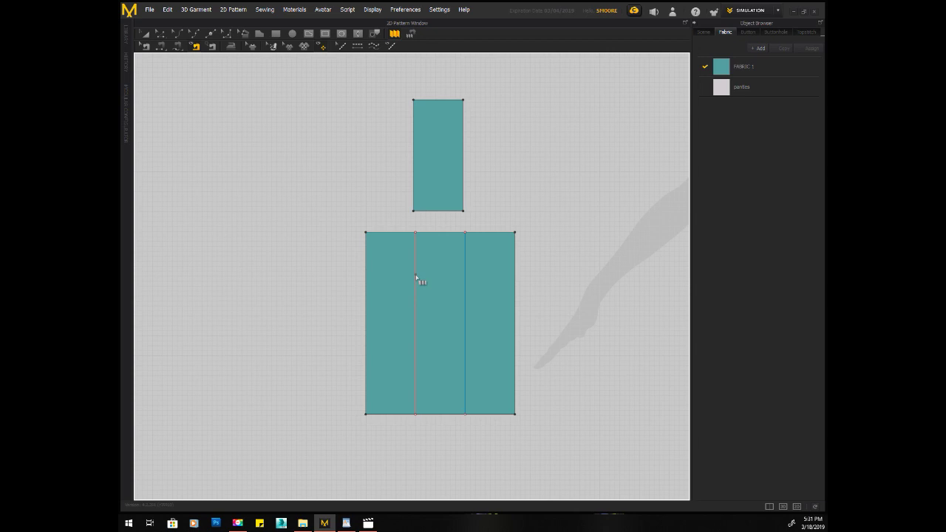
# Inspect the left and right fold lines on the large rectangle.
pyautogui.click(160, 34)
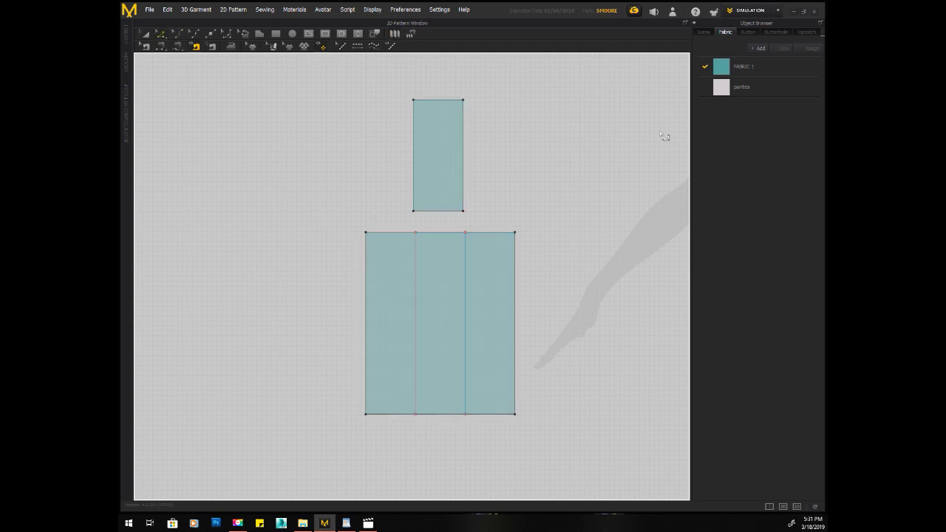
pyautogui.click(416, 336)
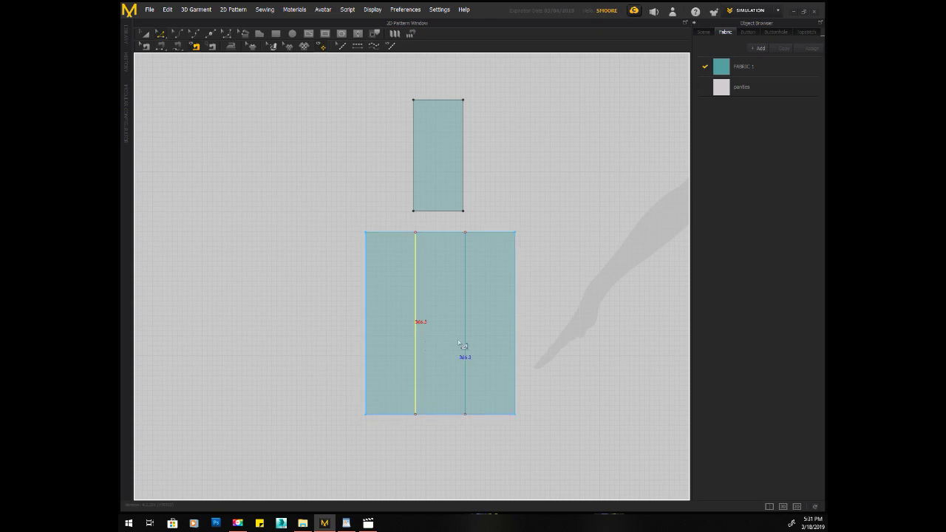
pyautogui.click(466, 345)
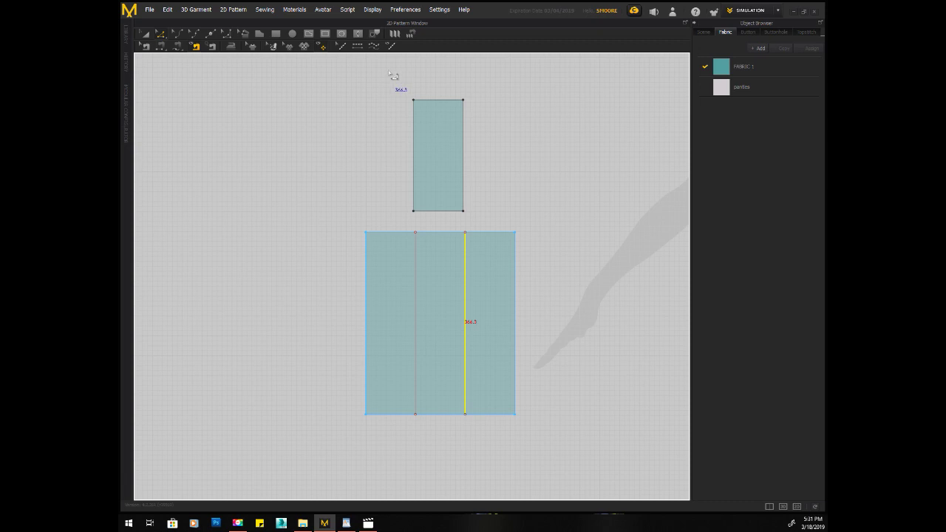
# Sew the small rectangle's bottom edge to the large rectangle's segmented top edge with Pleats Sewing.
pyautogui.click(412, 34)
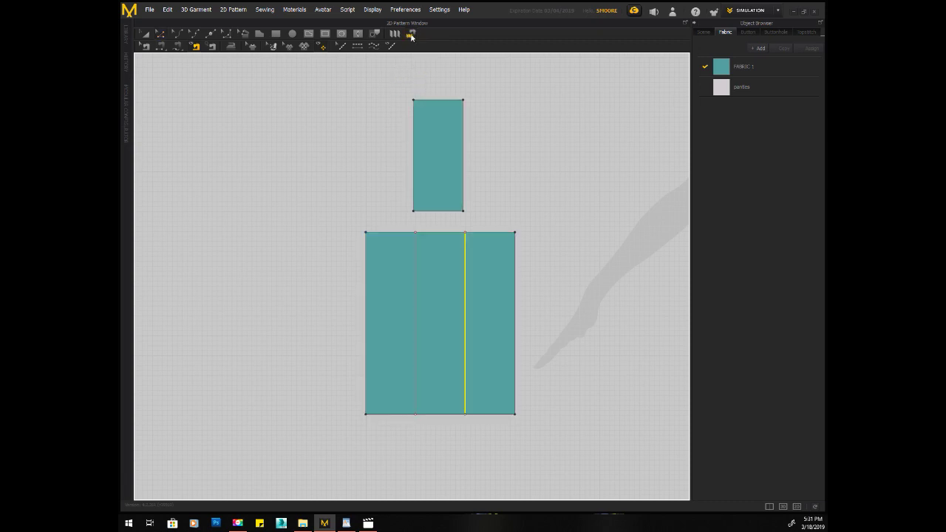
pyautogui.click(414, 212)
pyautogui.click(463, 211)
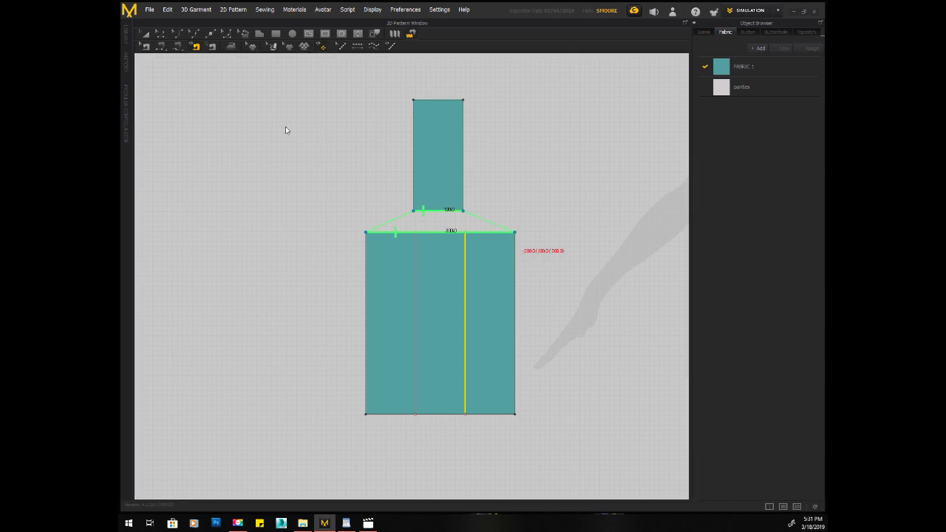
# Check whether the Pleats Toolbar is enabled among the 2D toolbars.
pyautogui.click(365, 10)
pyautogui.moveTo(410, 190)
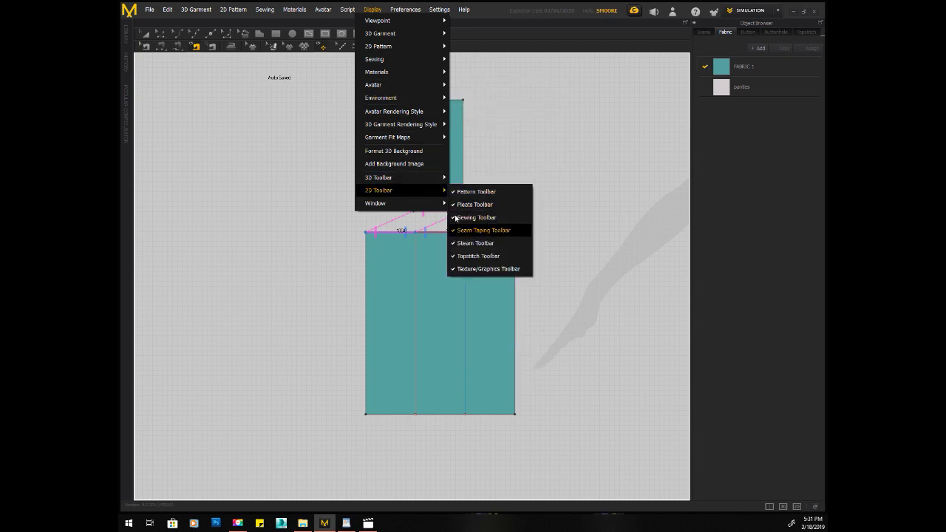
pyautogui.click(469, 205)
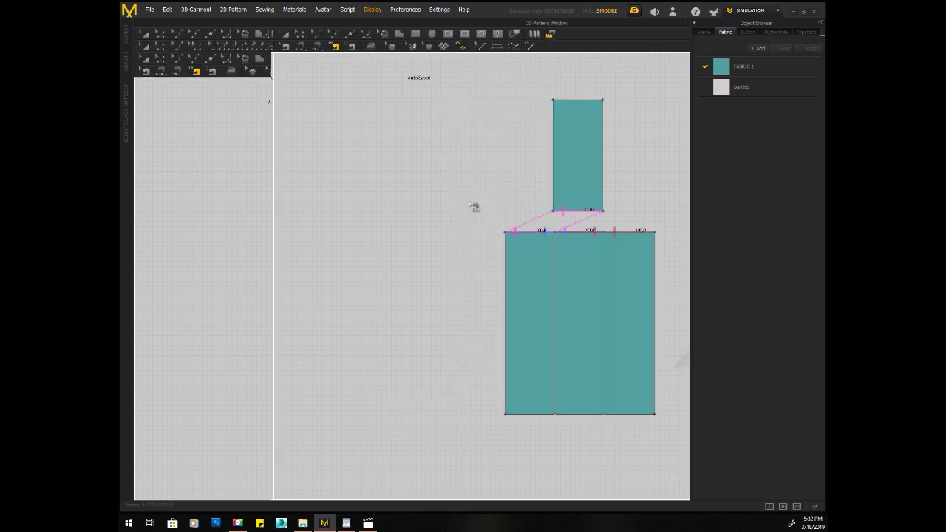
# Widen the 3D garment window beside the pattern window and simulate the pleat sewn to the small rectangle.
pyautogui.moveTo(271, 171); pyautogui.dragTo(376, 170)
pyautogui.moveTo(290, 136)
pyautogui.mouseDown(button='right')
pyautogui.moveTo(302, 133)
pyautogui.moveTo(258, 145)
pyautogui.moveTo(295, 133)
pyautogui.mouseUp(button='right')
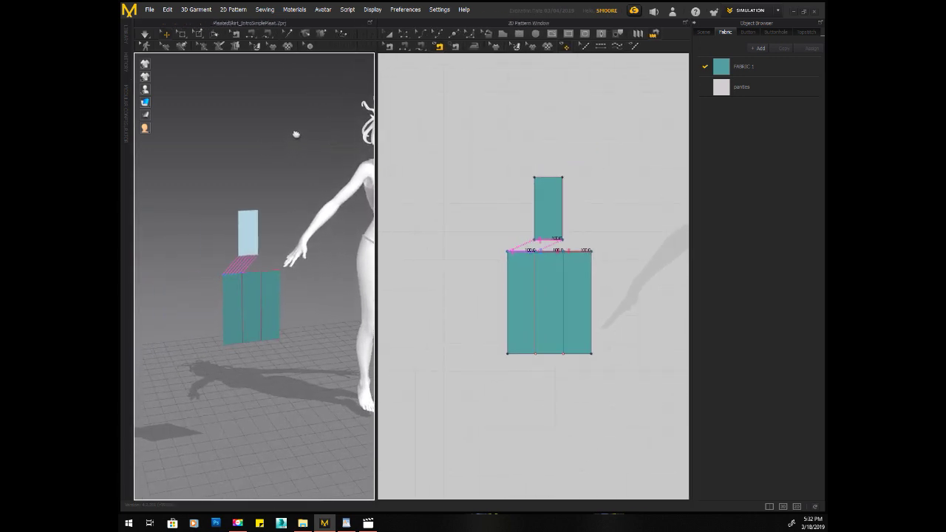
pyautogui.scroll(2, 295, 134)
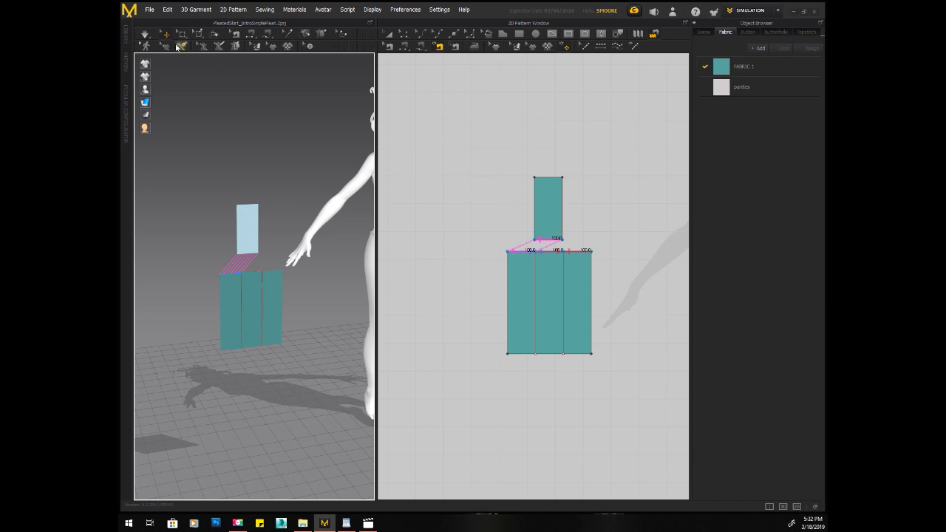
pyautogui.click(144, 34)
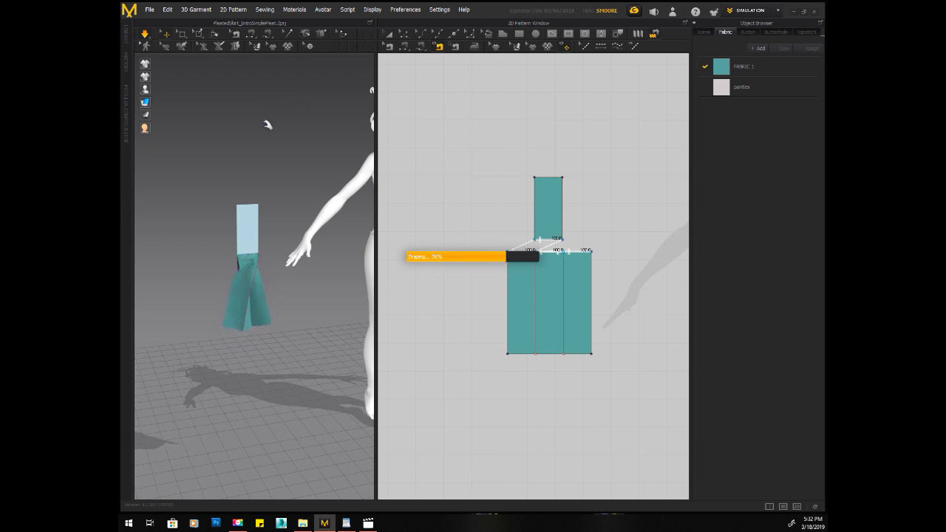
# Hide the 2D pattern window so the 3D garment window with the simulated pleat fills the workspace.
pyautogui.scroll(3, 267, 123)
pyautogui.moveTo(269, 124); pyautogui.dragTo(253, 118, button='right')
pyautogui.click(373, 9)
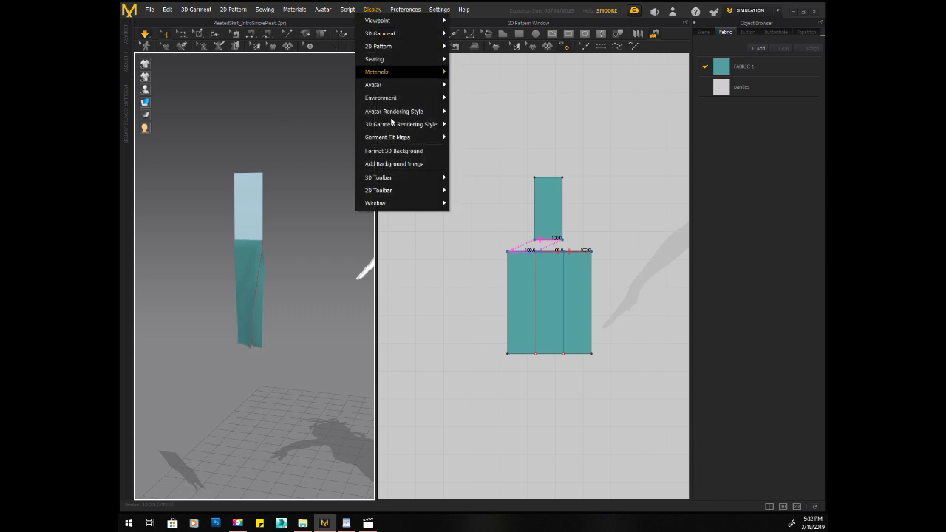
pyautogui.moveTo(377, 191)
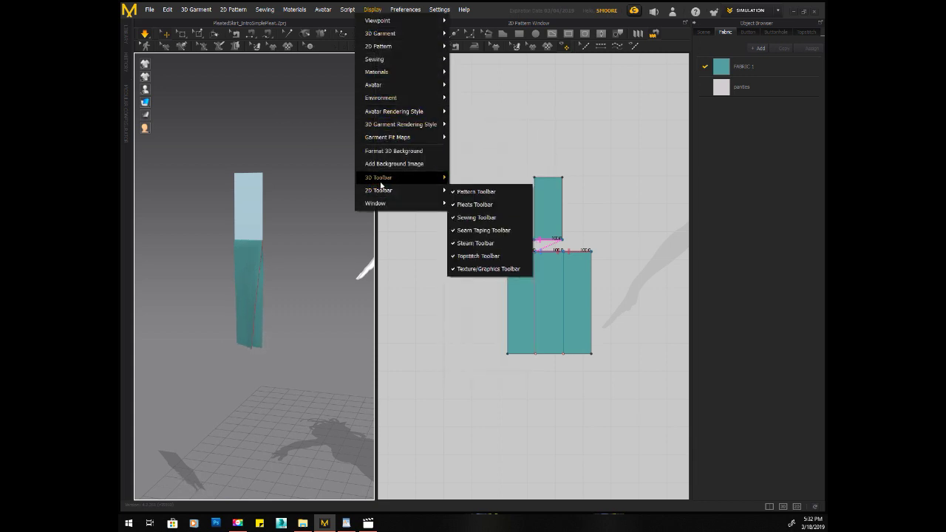
pyautogui.click(460, 215)
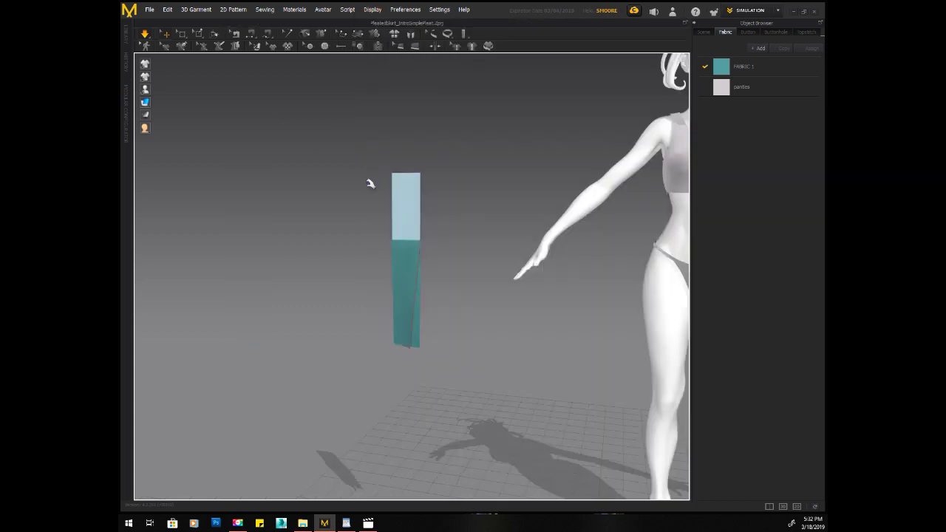
# Pull the lower edge of the pleated rectangle during simulation and examine the pleat's folds from several angles.
pyautogui.moveTo(456, 154); pyautogui.dragTo(522, 156, button='right')
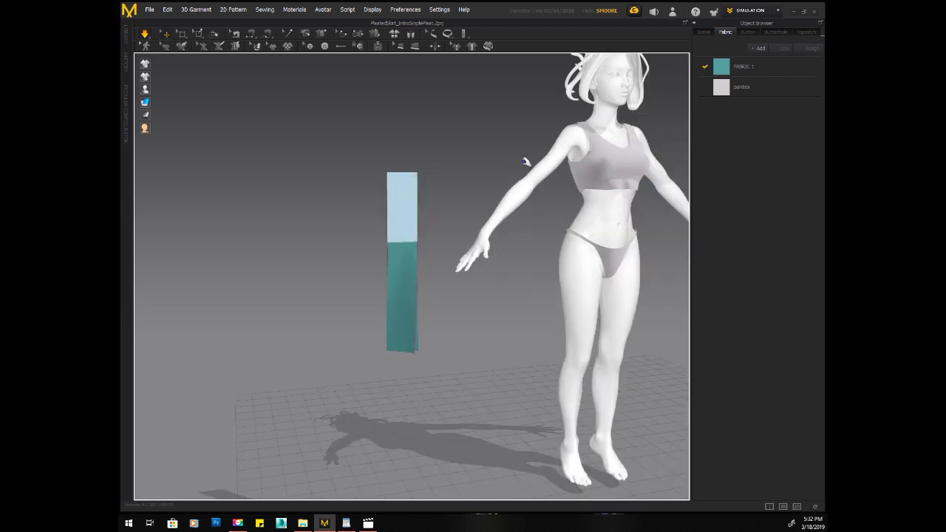
pyautogui.moveTo(411, 323); pyautogui.dragTo(426, 338)
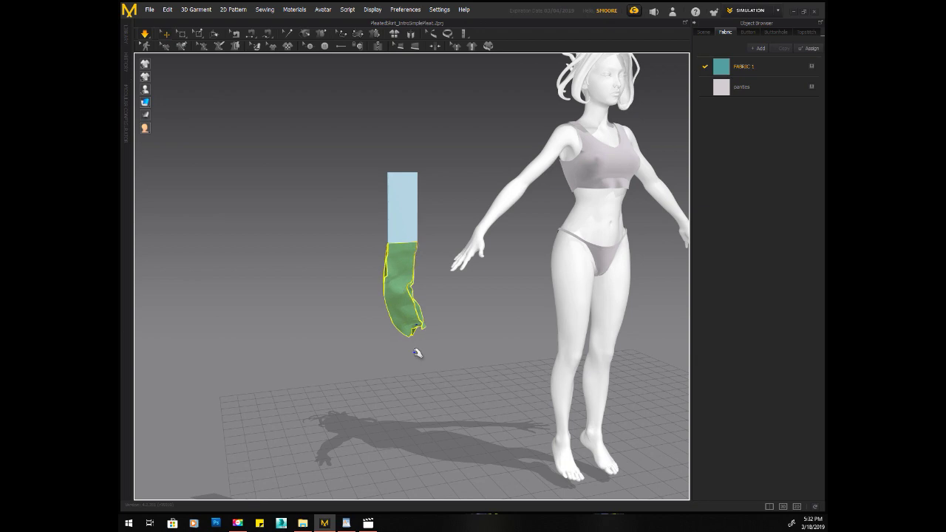
pyautogui.moveTo(378, 344); pyautogui.dragTo(333, 352, button='right')
pyautogui.scroll(5, 329, 354)
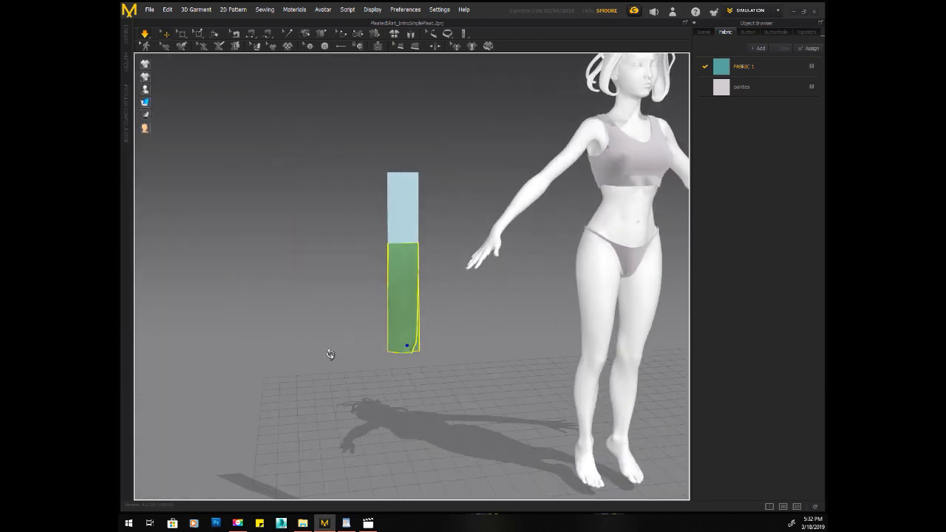
pyautogui.moveTo(310, 353); pyautogui.dragTo(345, 358, button='right')
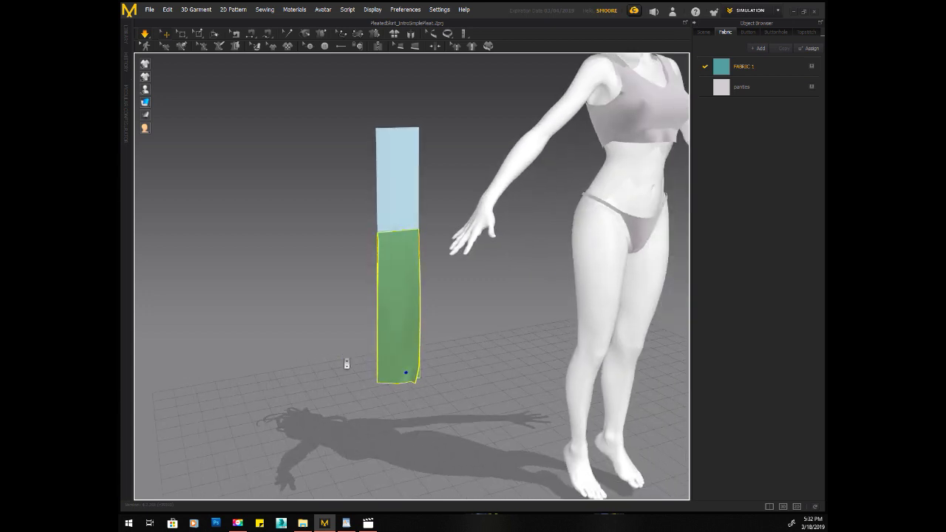
pyautogui.scroll(-4, 345, 359)
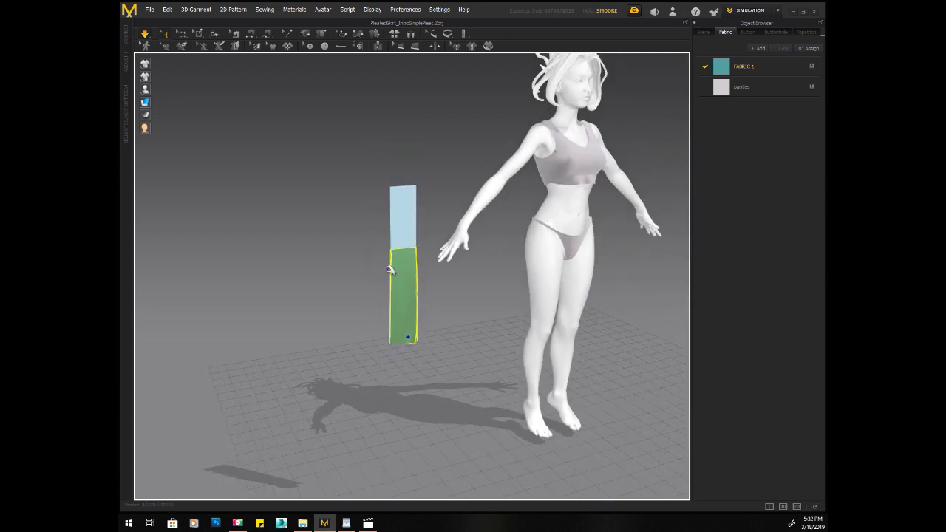
pyautogui.moveTo(387, 394); pyautogui.dragTo(333, 407, button='right')
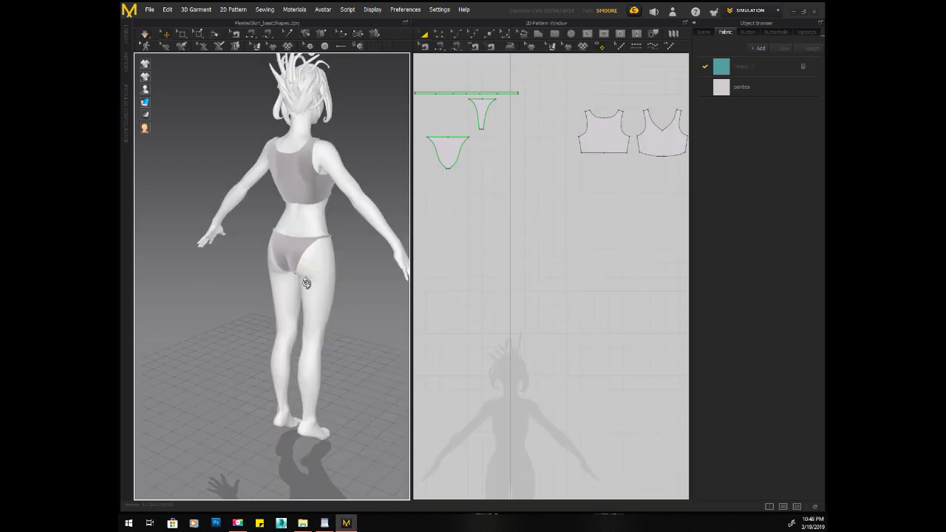
# Create a thin waistband rectangle about 713 mm long, centred across the avatar silhouette's waist.
pyautogui.moveTo(428, 280); pyautogui.dragTo(221, 319, button='right')
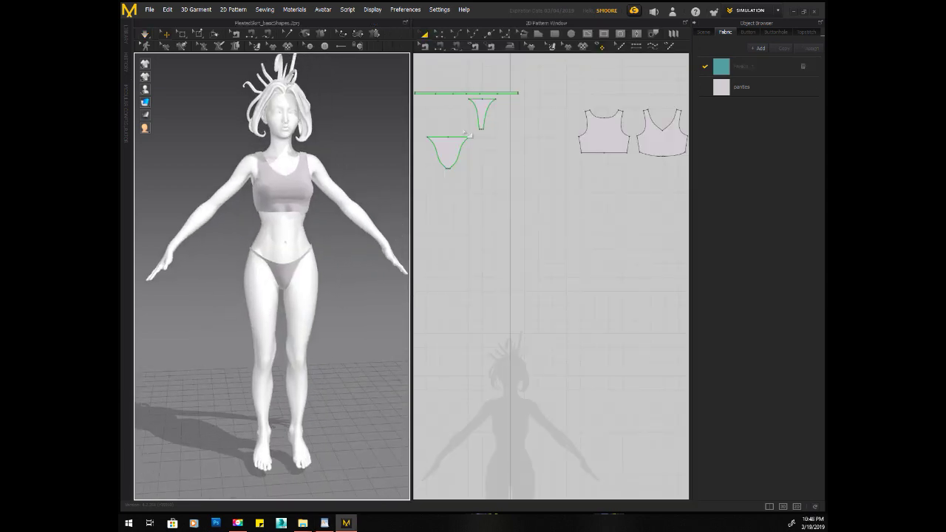
pyautogui.click(554, 33)
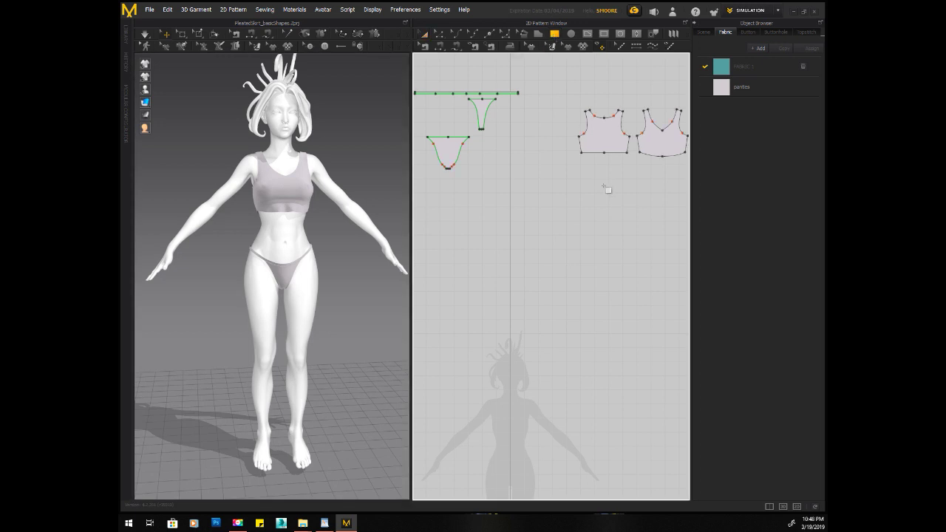
pyautogui.moveTo(502, 287); pyautogui.dragTo(534, 59, button='right')
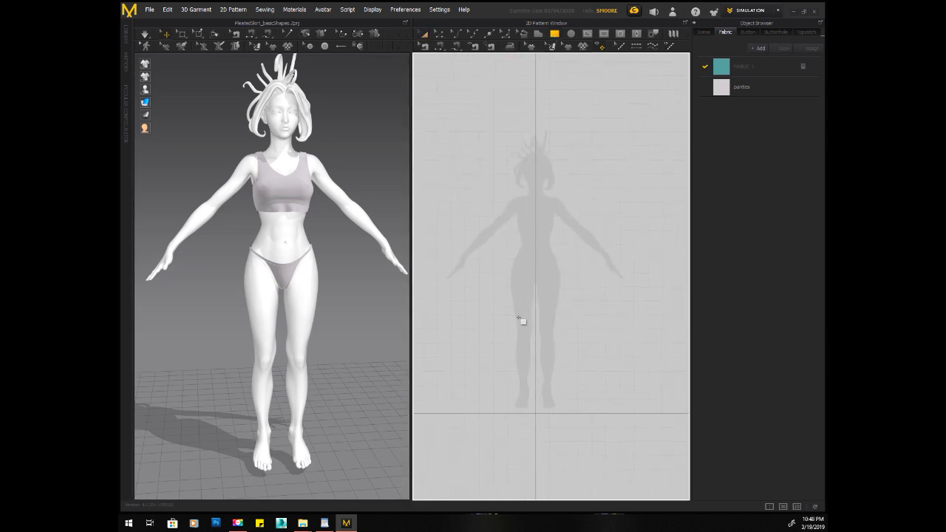
pyautogui.scroll(2, 504, 265)
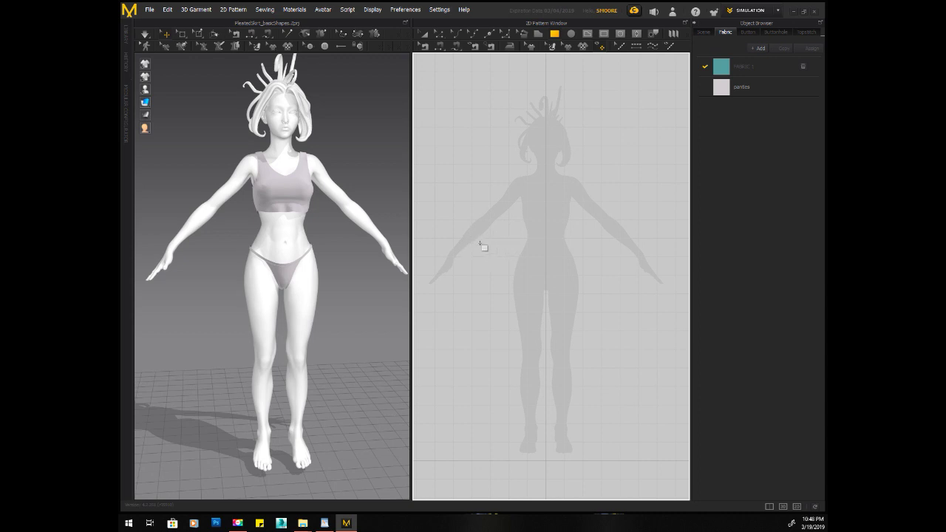
pyautogui.moveTo(478, 242); pyautogui.dragTo(610, 247)
pyautogui.moveTo(610, 247); pyautogui.dragTo(610, 247)
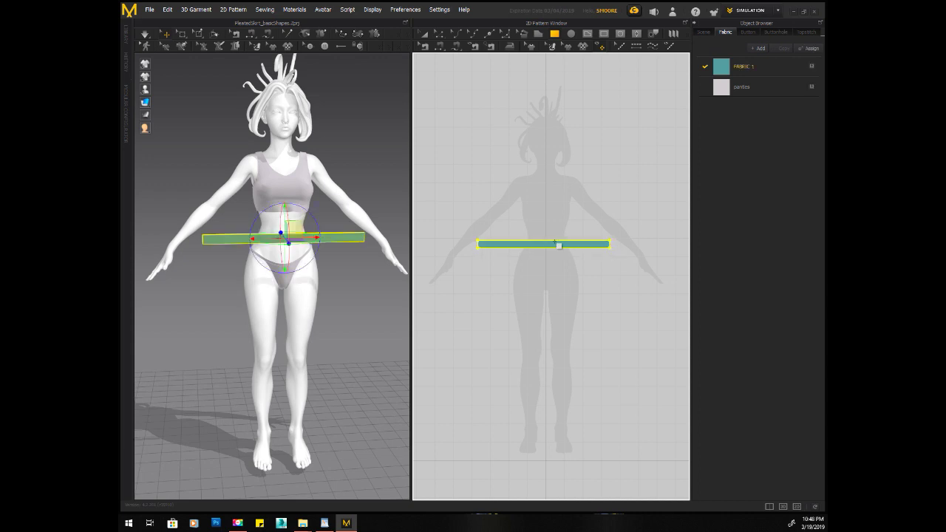
# Set the waistband's top edge length to 798 mm, extending it from both ends.
pyautogui.click(441, 33)
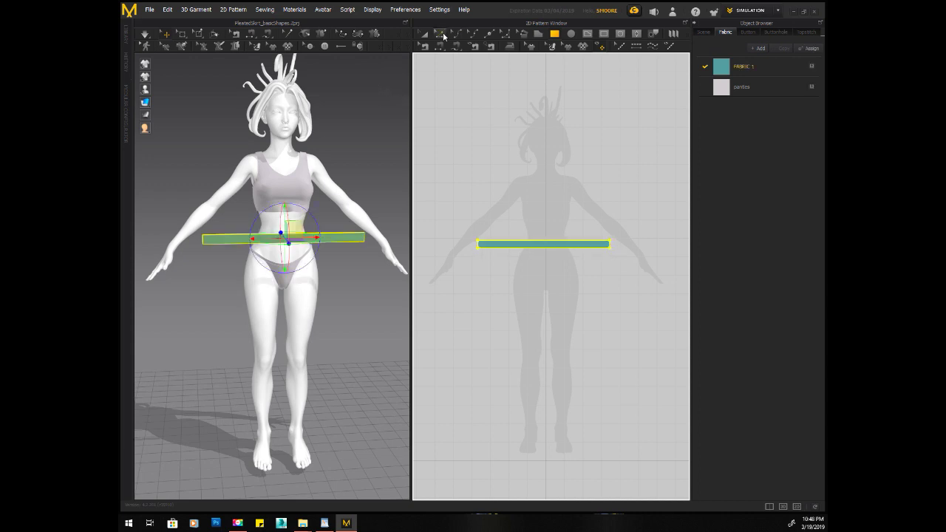
pyautogui.rightClick(546, 243)
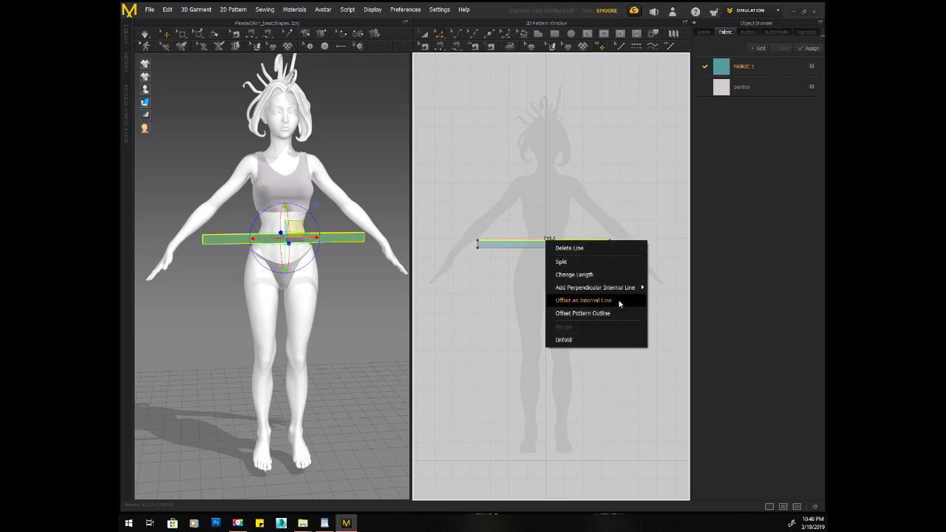
pyautogui.click(572, 275)
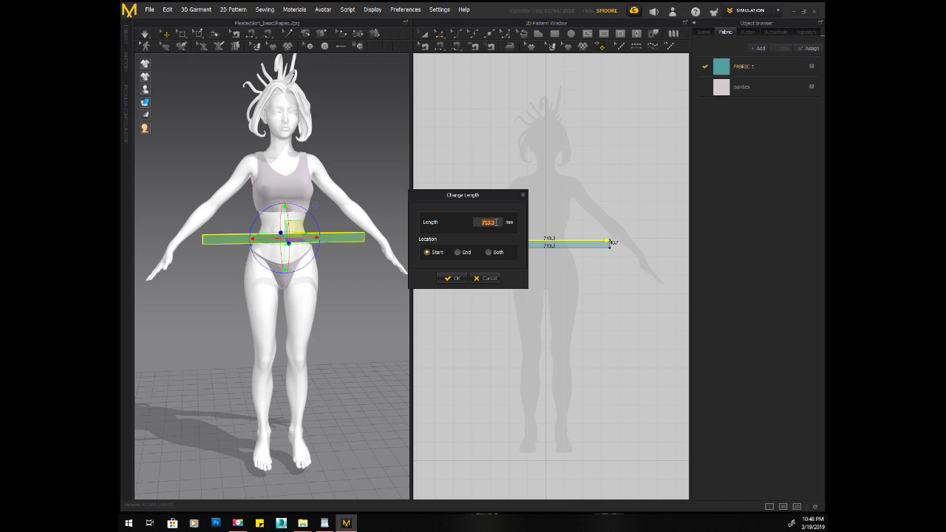
pyautogui.write('798')
pyautogui.click(488, 253)
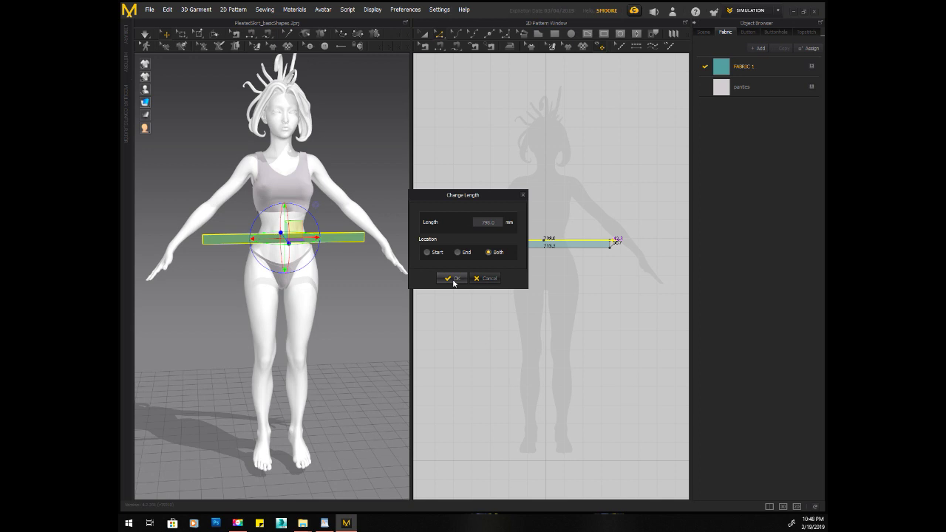
pyautogui.click(451, 277)
# Set the waistband's bottom edge length to 800 mm, extending it from both ends.
pyautogui.click(544, 247)
pyautogui.rightClick(551, 248)
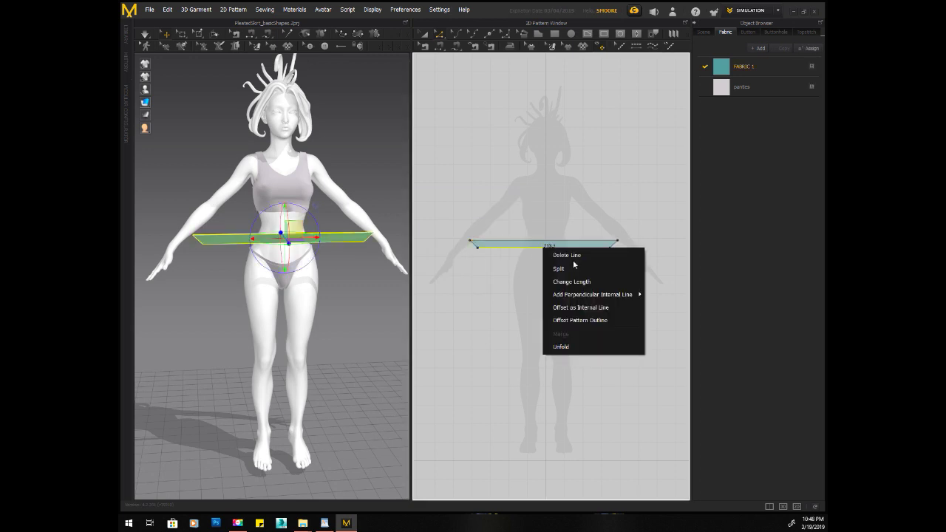
pyautogui.click(573, 281)
pyautogui.write('800')
pyautogui.click(491, 253)
pyautogui.click(457, 278)
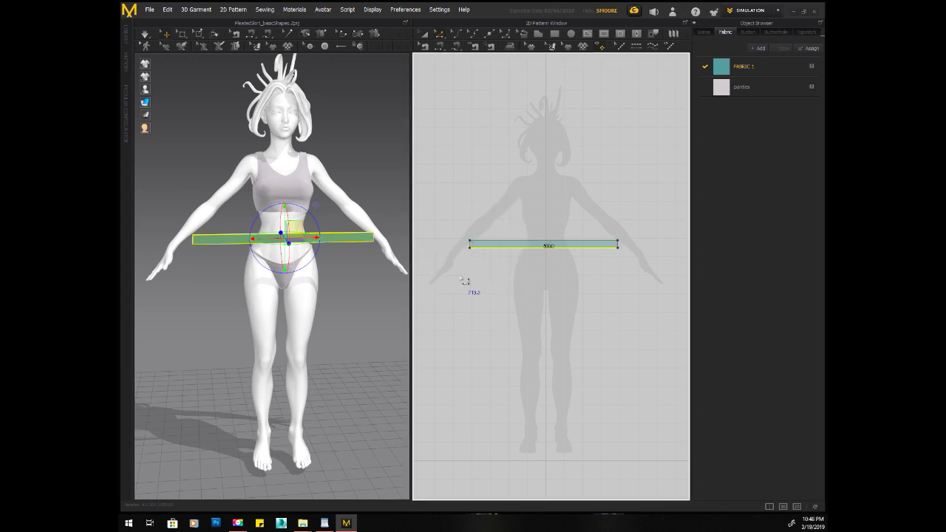
# Check the length and height of the whole waistband outline.
pyautogui.moveTo(382, 317); pyautogui.dragTo(317, 314, button='right')
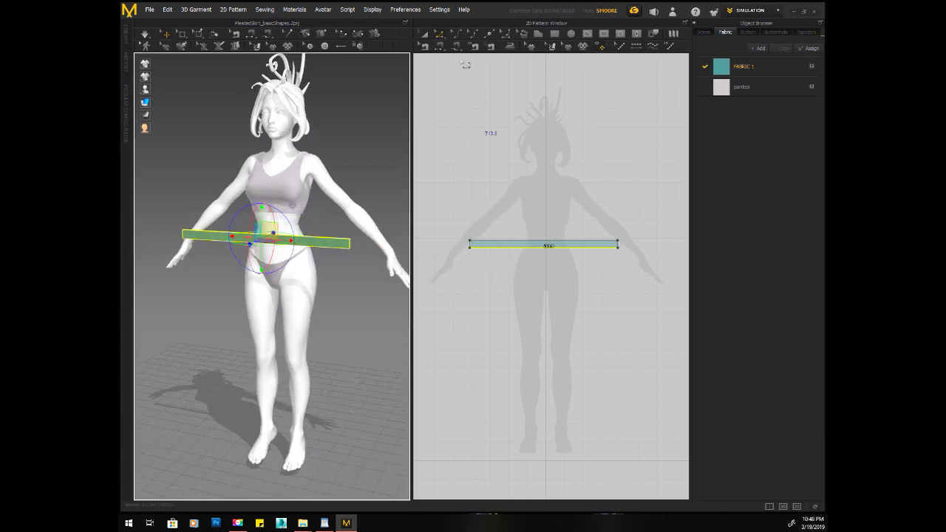
pyautogui.moveTo(430, 215); pyautogui.dragTo(657, 259)
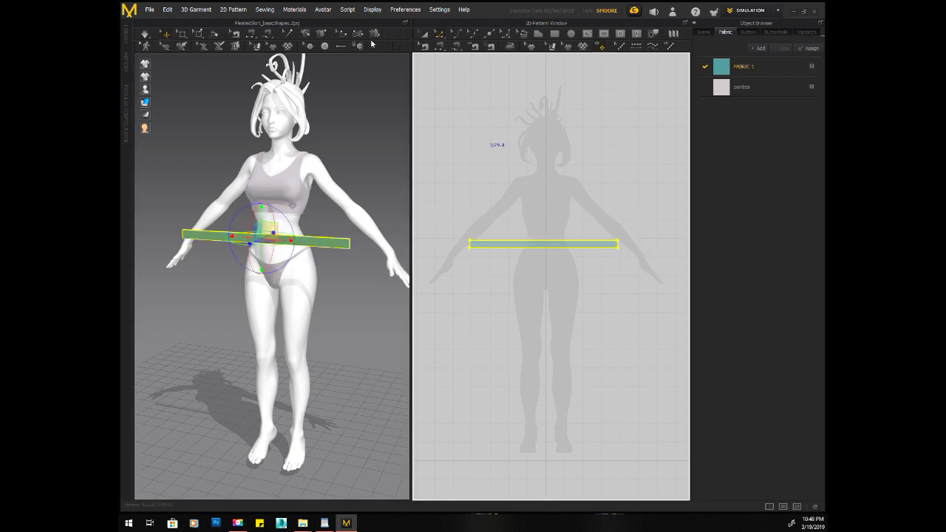
pyautogui.click(618, 244)
pyautogui.moveTo(623, 245); pyautogui.dragTo(620, 242)
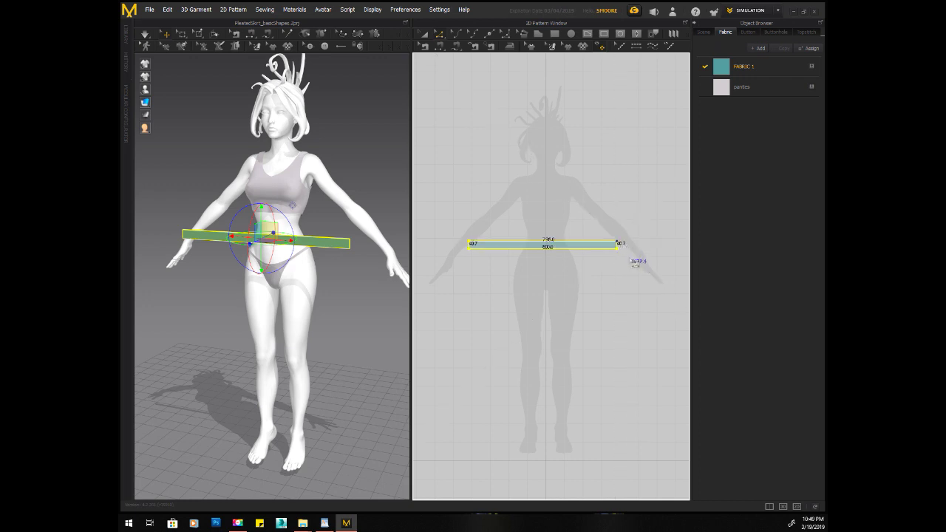
pyautogui.scroll(2, 587, 283)
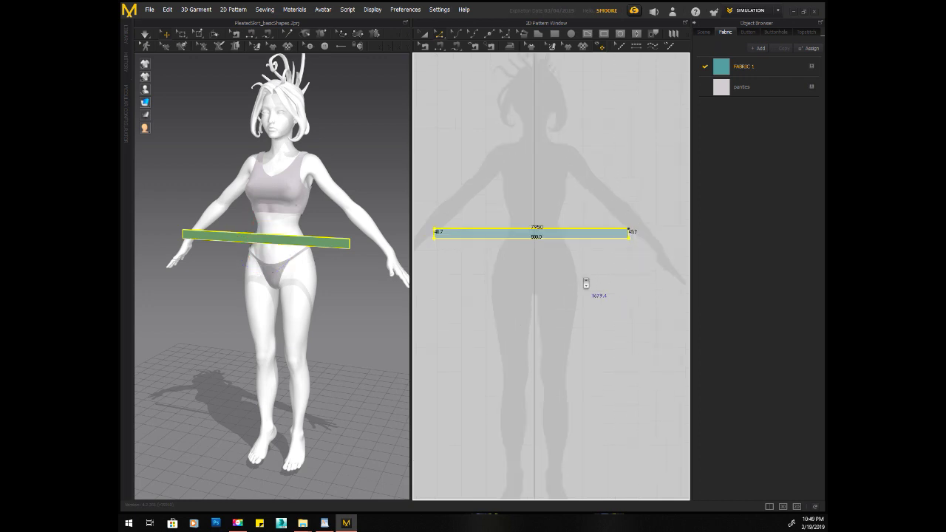
# Lower the waistband's top edge slightly to make the band narrower.
pyautogui.click(428, 210)
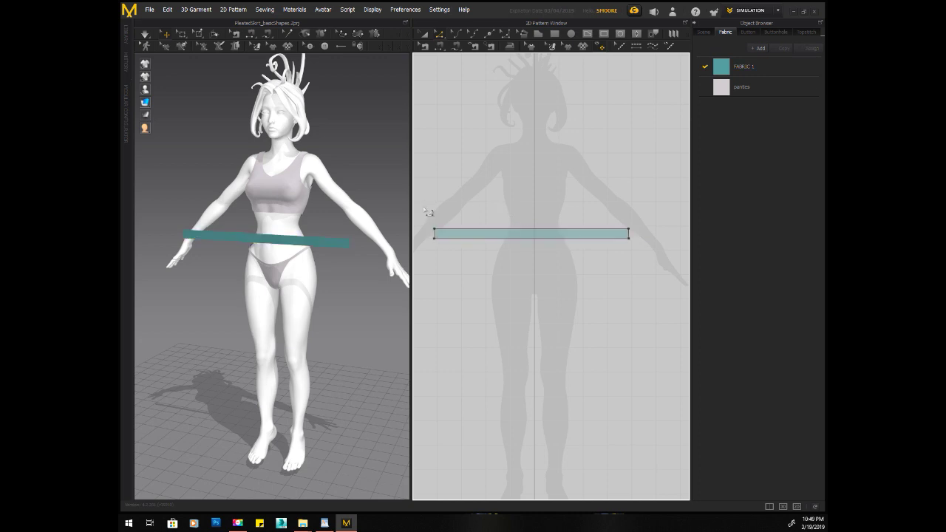
pyautogui.click(635, 234)
pyautogui.moveTo(629, 229); pyautogui.dragTo(631, 233)
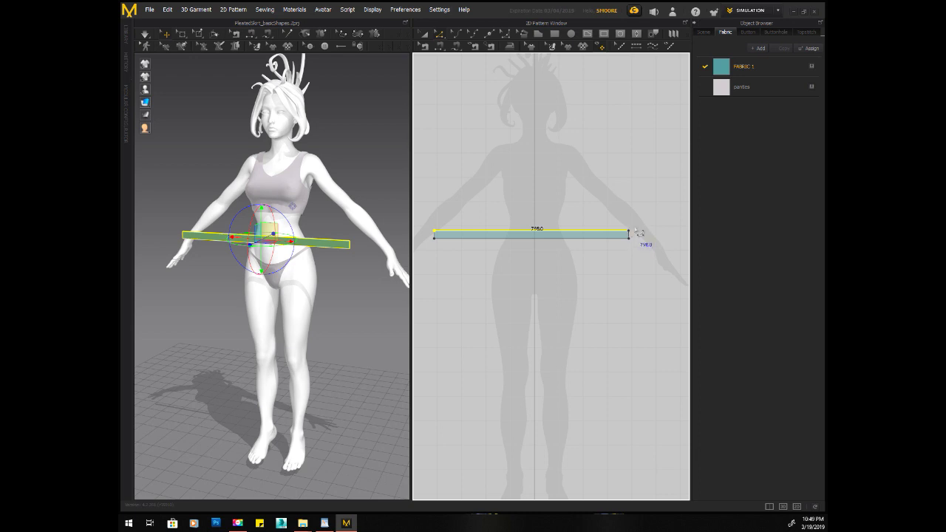
# Select the waistband's points and full outline to check its edge lengths and height again.
pyautogui.click(570, 249)
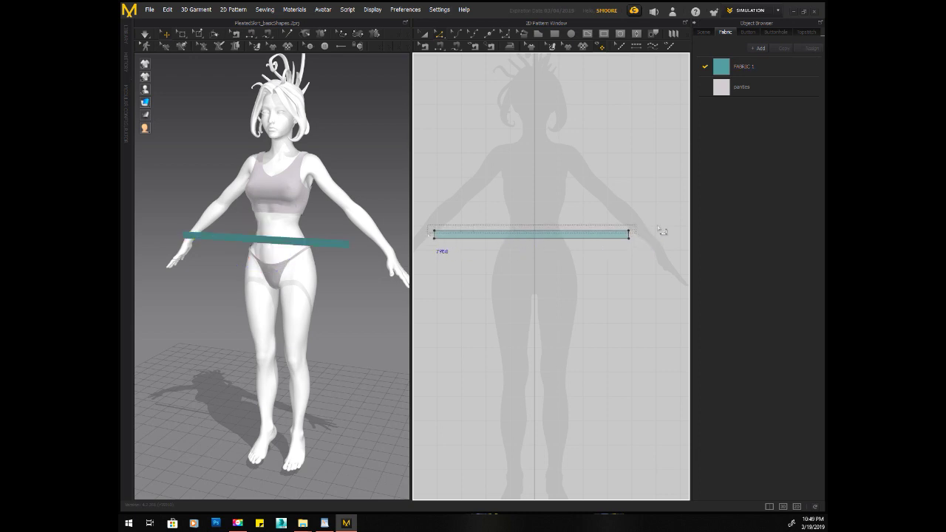
pyautogui.click(624, 231)
pyautogui.moveTo(633, 236); pyautogui.dragTo(634, 238)
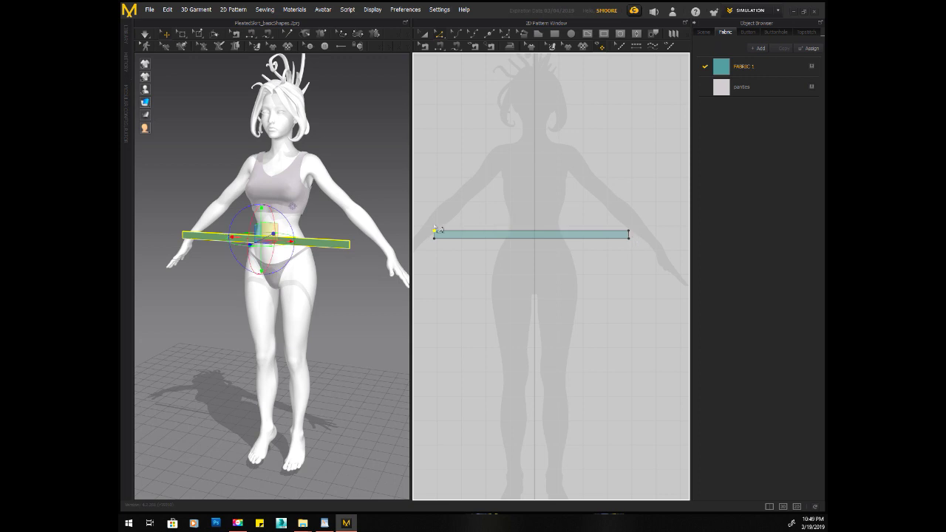
pyautogui.click(635, 241)
pyautogui.click(636, 238)
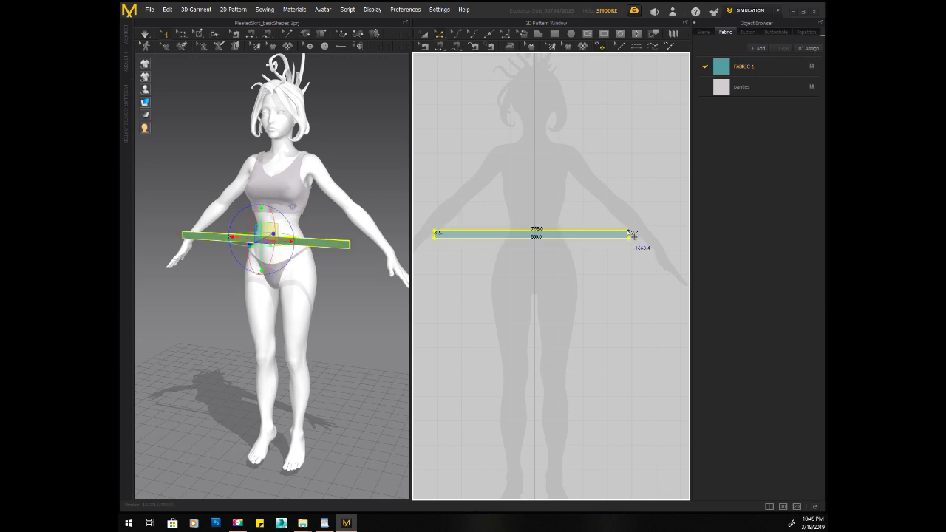
pyautogui.click(636, 238)
pyautogui.click(631, 237)
pyautogui.click(633, 240)
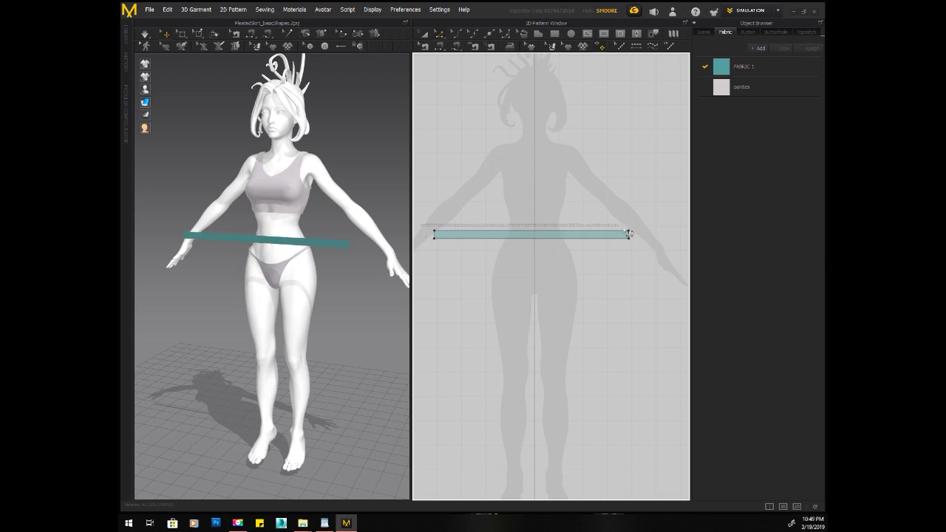
# Raise the waistband's top edge slightly to make the band taller.
pyautogui.click(633, 238)
pyautogui.moveTo(634, 235); pyautogui.dragTo(632, 232)
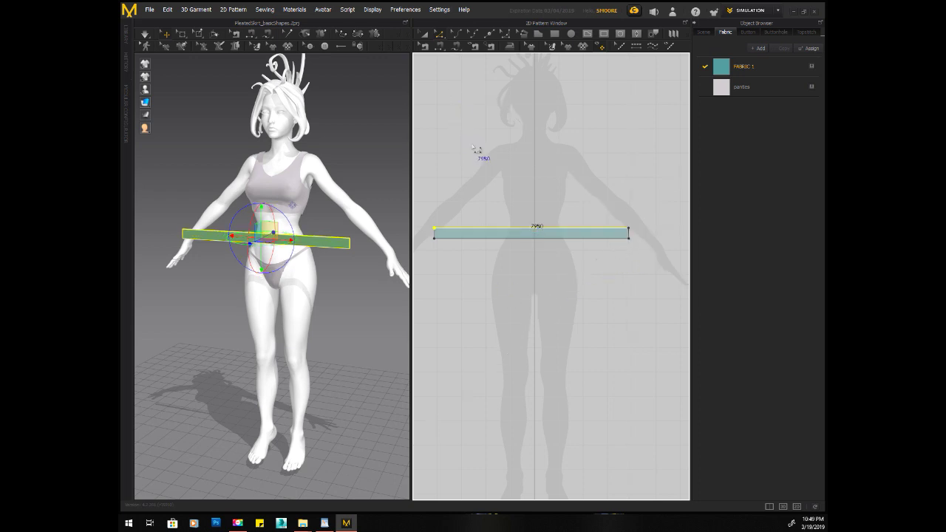
pyautogui.click(490, 273)
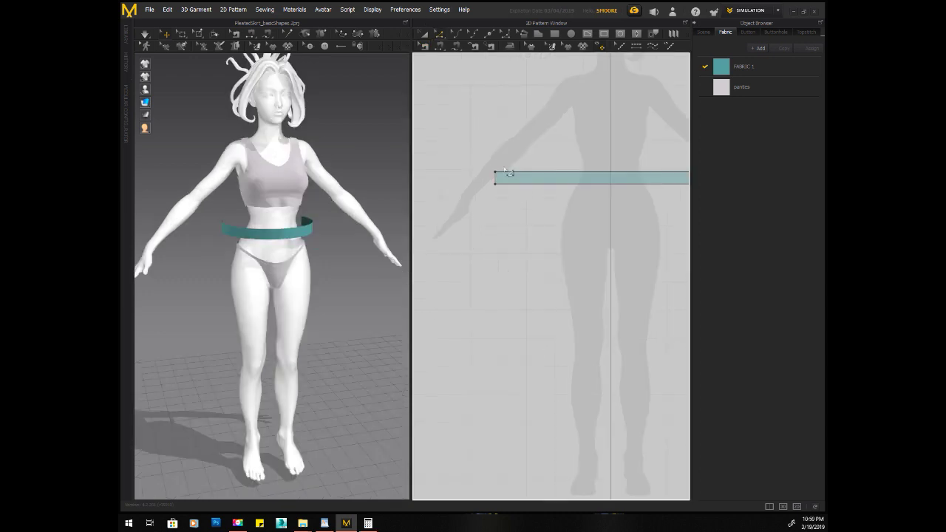
# Split the waistband's bottom edge into uniform segments.
pyautogui.moveTo(506, 172); pyautogui.dragTo(455, 167, button='right')
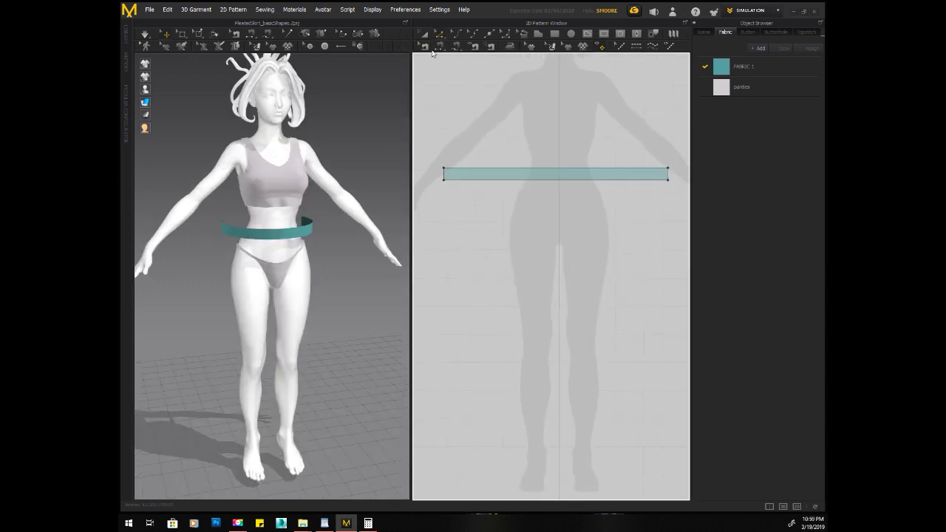
pyautogui.click(502, 187)
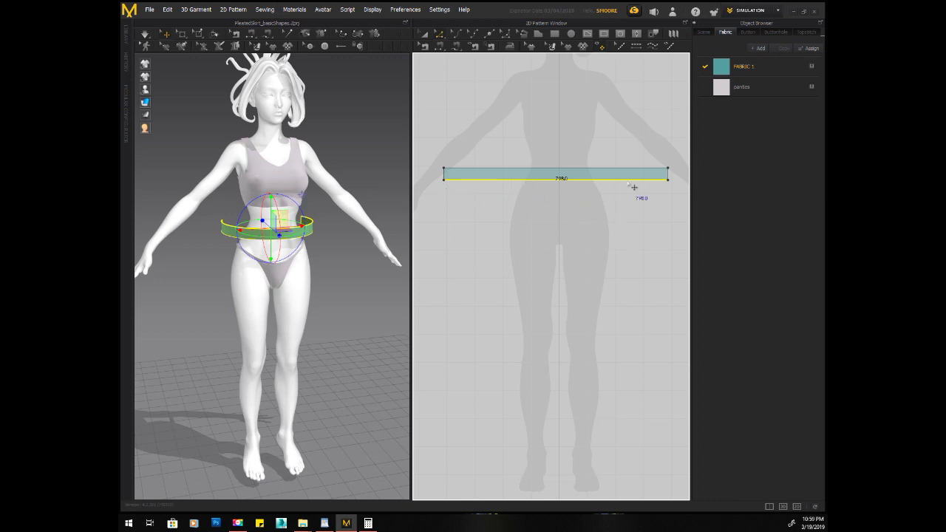
pyautogui.rightClick(551, 180)
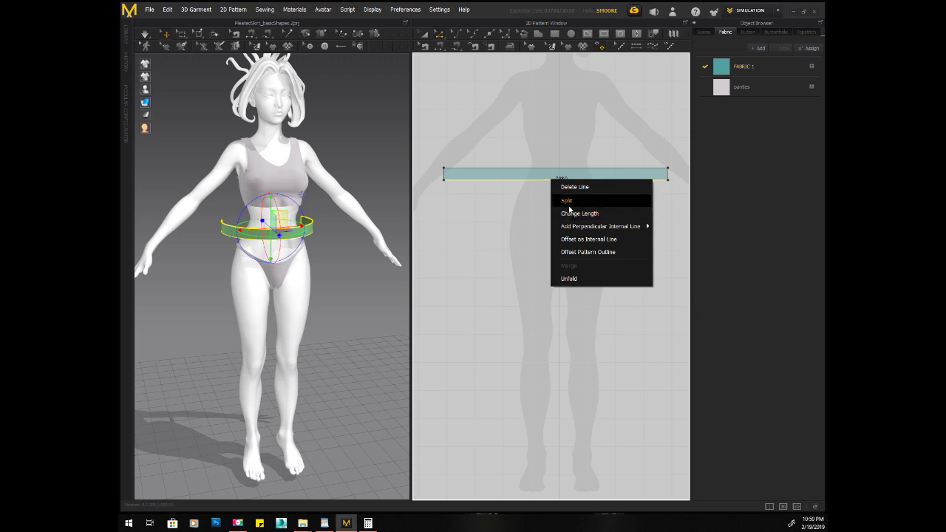
pyautogui.click(568, 206)
pyautogui.moveTo(479, 151); pyautogui.dragTo(573, 210)
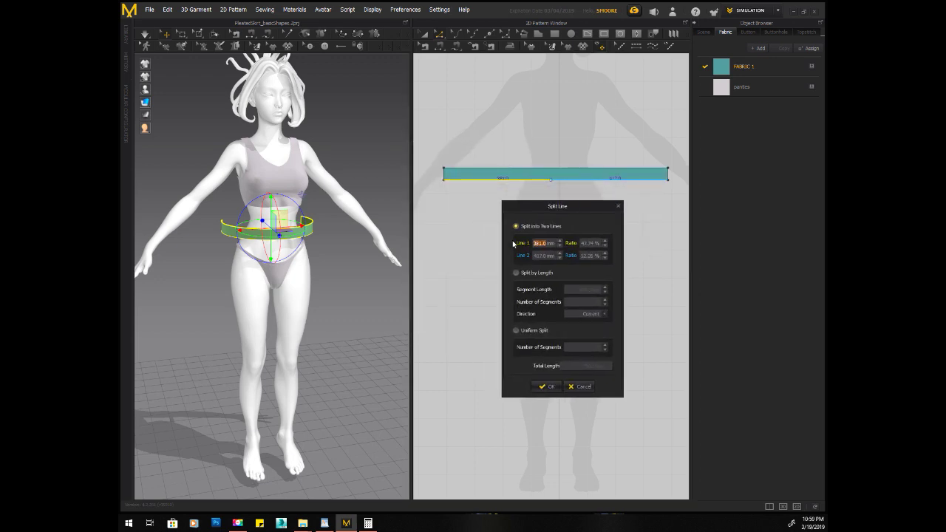
pyautogui.click(516, 330)
pyautogui.write('0')
pyautogui.click(546, 387)
# Select the first segment at the left end of the waistband's bottom edge to check its length.
pyautogui.scroll(5, 473, 166)
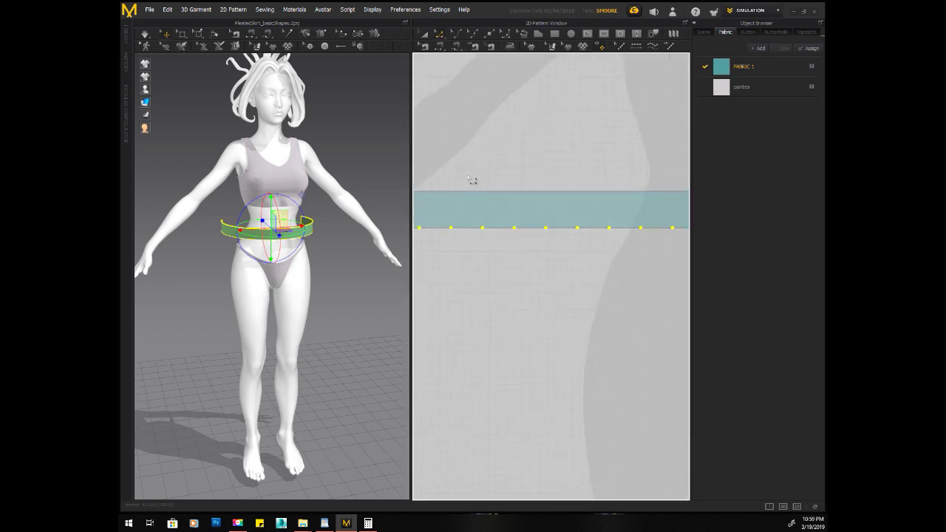
pyautogui.moveTo(494, 125); pyautogui.dragTo(559, 98, button='right')
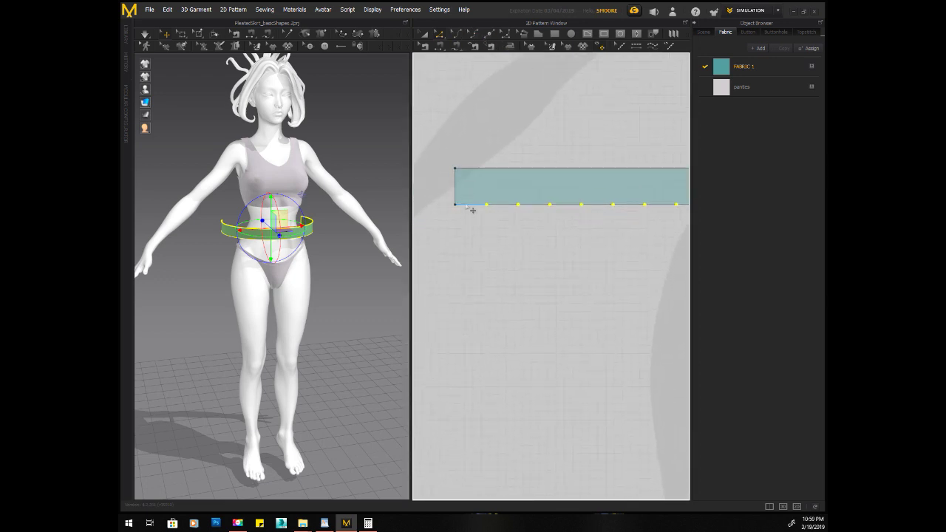
pyautogui.scroll(-3, 503, 274)
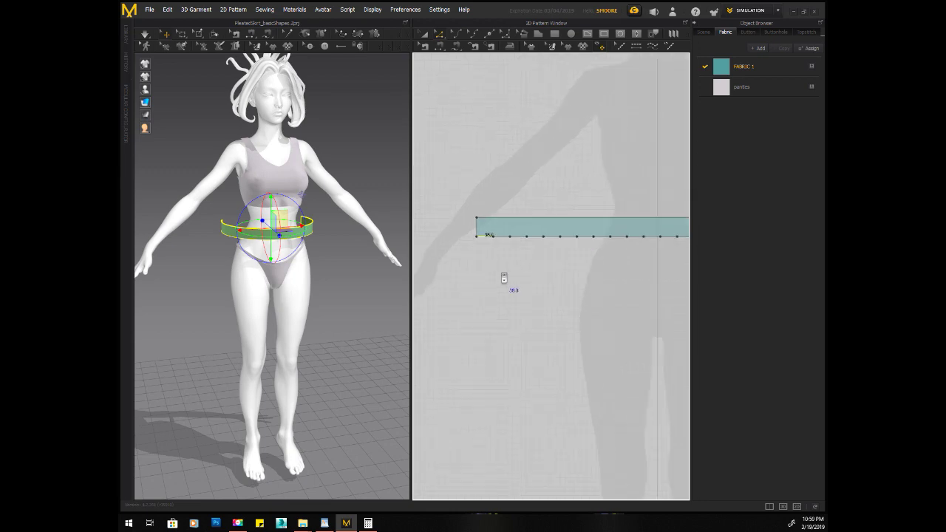
pyautogui.scroll(-2, 510, 288)
pyautogui.scroll(-2, 515, 292)
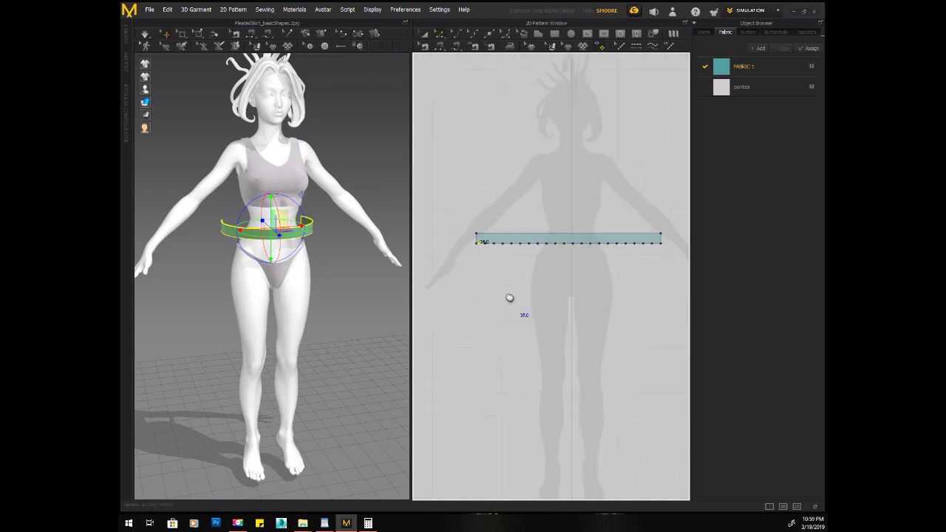
# Draw a long rectangle below the waistband, about 1612 mm wide, and lower its bottom edge slightly to make it about 171 mm tall.
pyautogui.moveTo(507, 298); pyautogui.dragTo(498, 293, button='right')
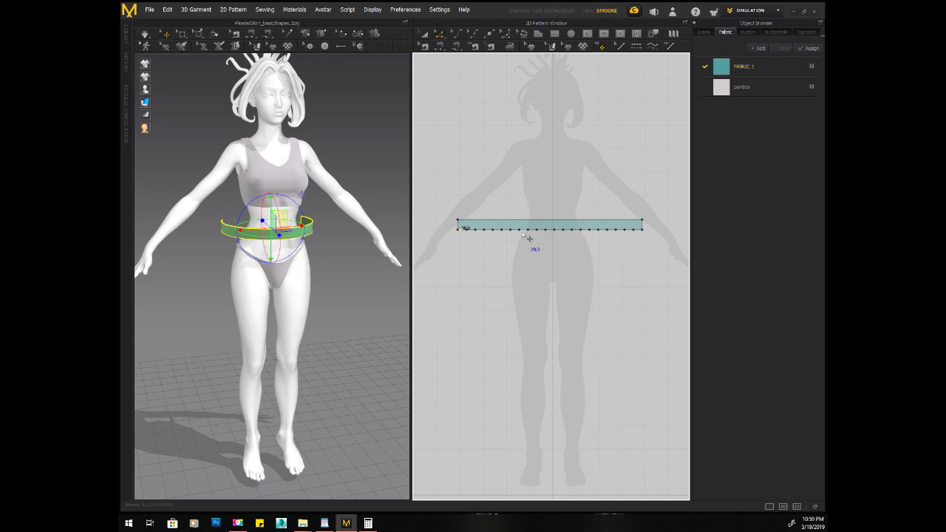
pyautogui.scroll(-3, 542, 286)
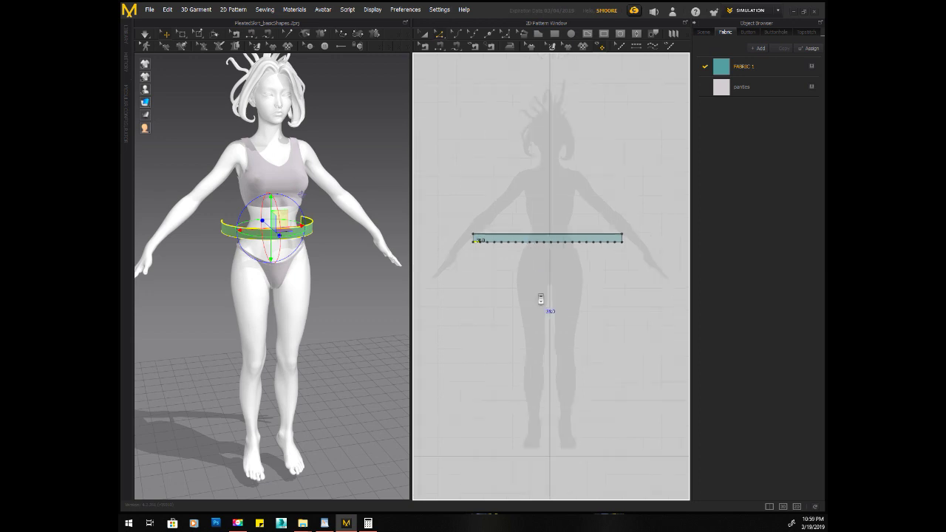
pyautogui.click(554, 34)
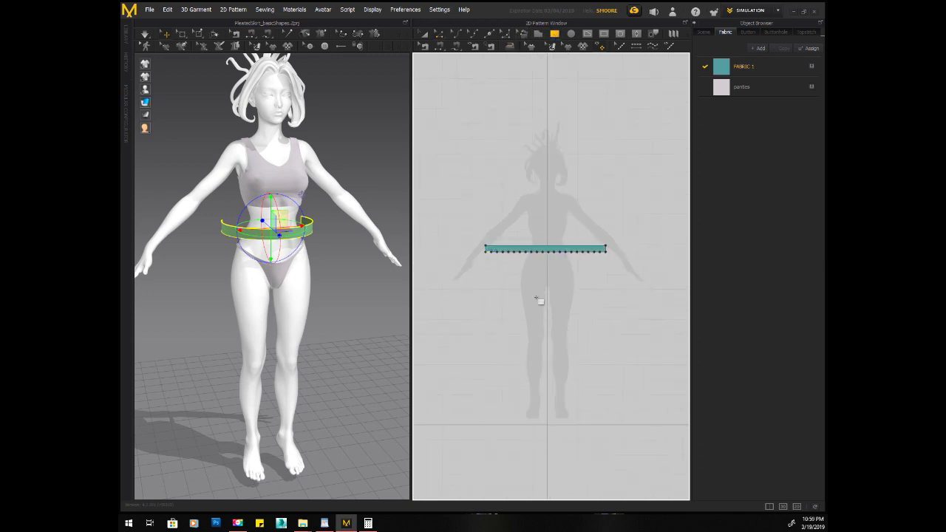
pyautogui.moveTo(425, 272); pyautogui.dragTo(667, 293)
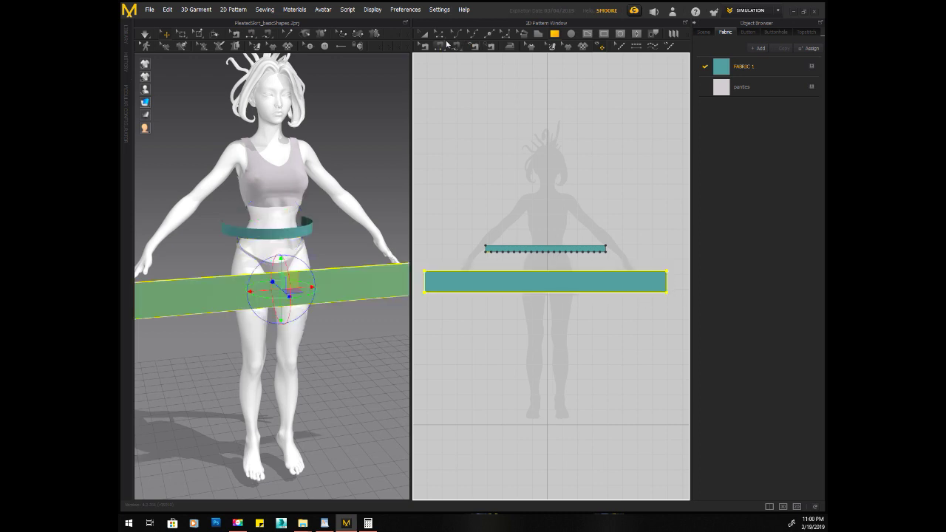
pyautogui.moveTo(421, 280); pyautogui.dragTo(676, 302)
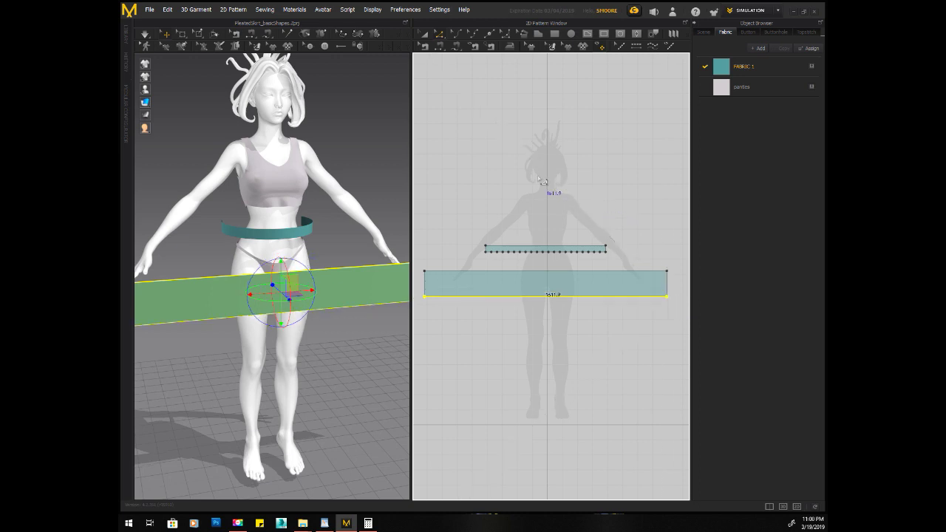
pyautogui.scroll(2, 542, 175)
pyautogui.scroll(-3, 542, 175)
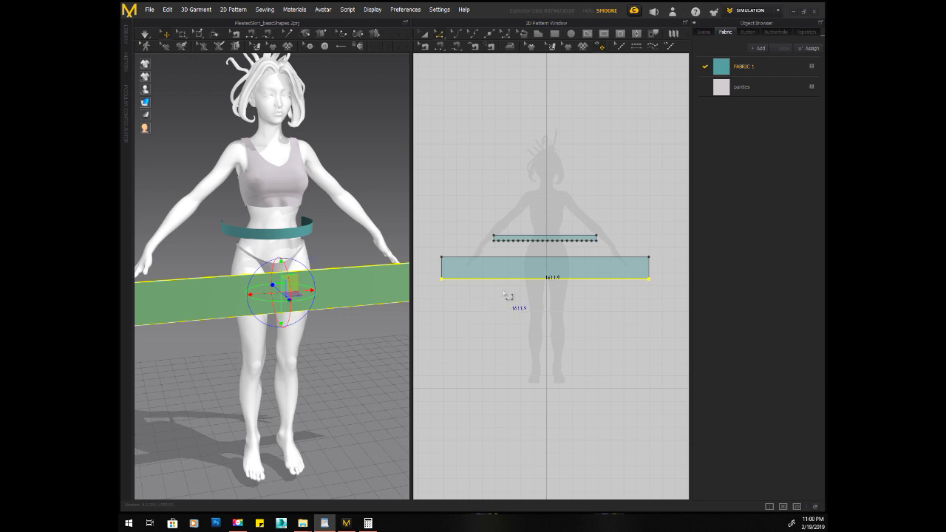
pyautogui.scroll(2, 510, 297)
pyautogui.moveTo(497, 292); pyautogui.dragTo(482, 291, button='middle')
pyautogui.scroll(-1, 499, 280)
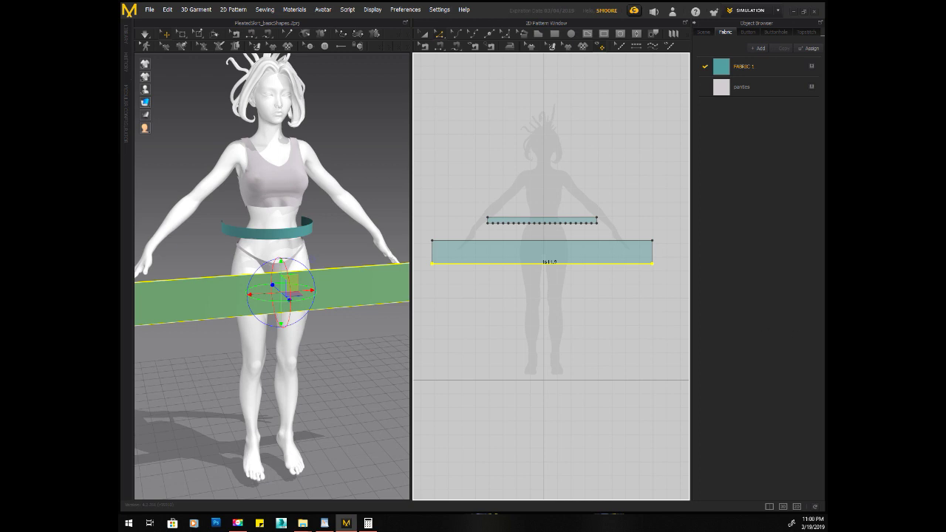
# Set the length of the skirt rectangle's top edge to 2394 mm, extending it at both ends.
pyautogui.click(545, 190)
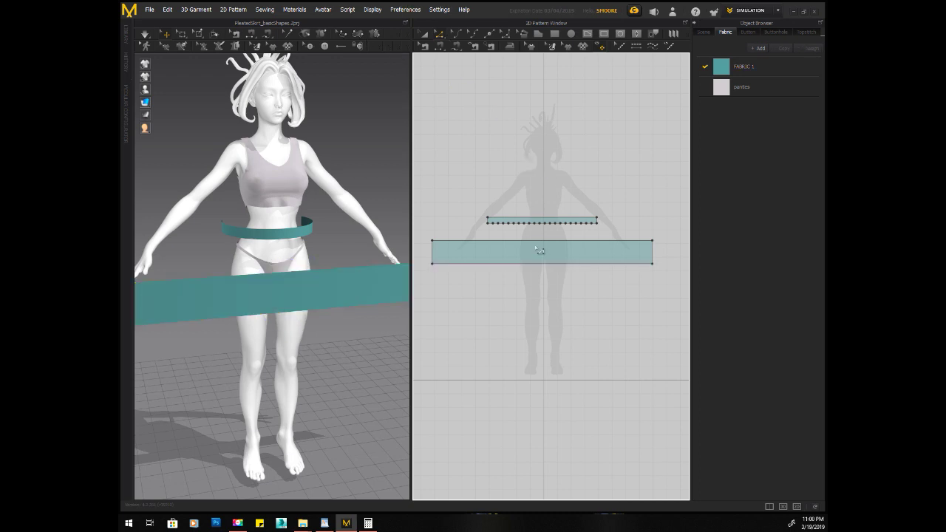
pyautogui.click(543, 240)
pyautogui.rightClick(535, 241)
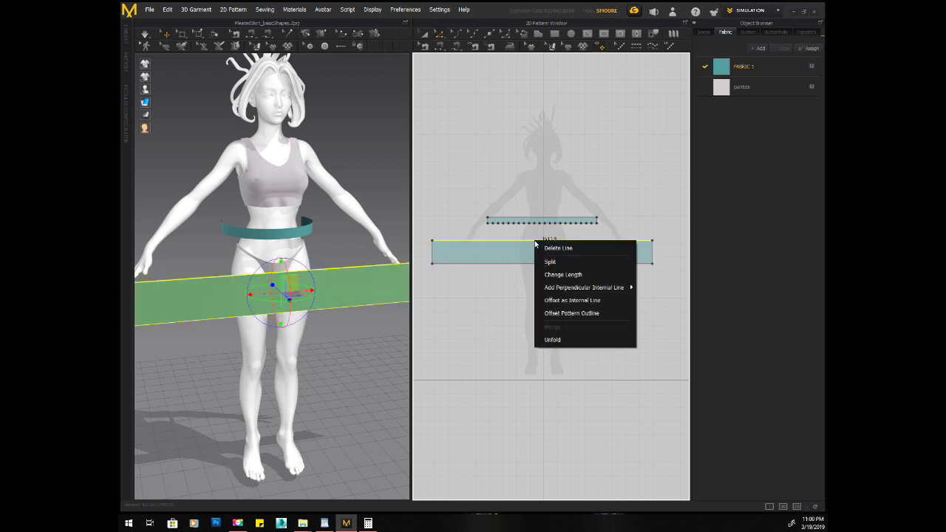
pyautogui.click(557, 275)
pyautogui.click(489, 252)
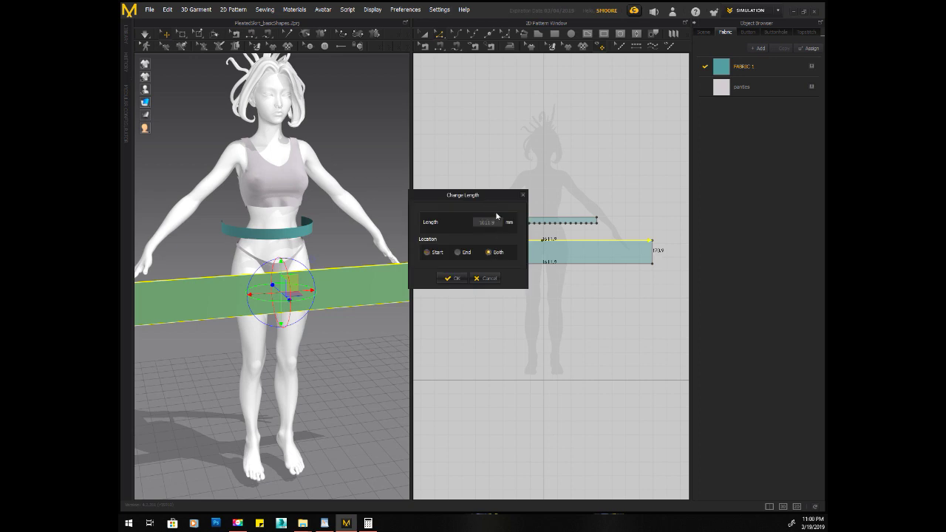
pyautogui.moveTo(489, 222)
pyautogui.mouseDown()
pyautogui.moveTo(454, 220)
pyautogui.moveTo(501, 225)
pyautogui.mouseUp()
pyautogui.write('2394')
pyautogui.click(458, 279)
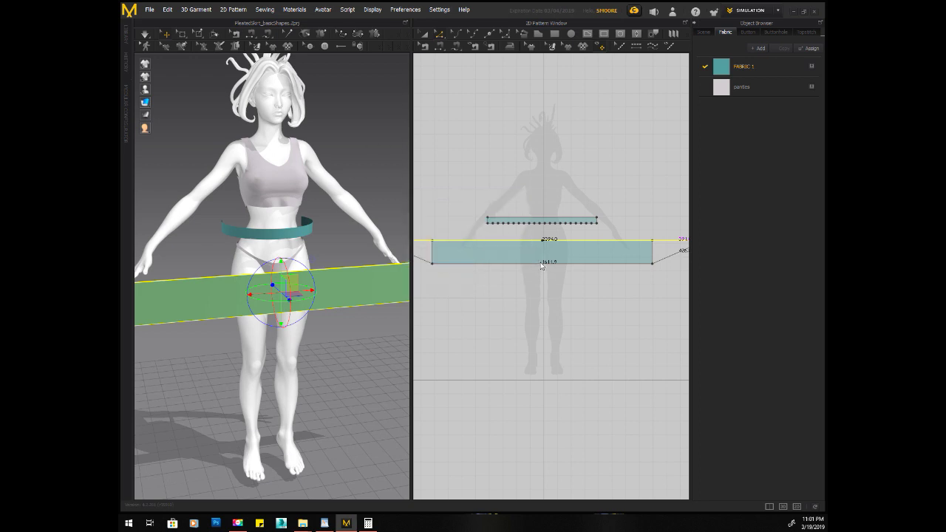
# Set the length of the skirt rectangle's bottom edge to 2394 mm, extending it at both ends.
pyautogui.click(541, 263)
pyautogui.rightClick(540, 263)
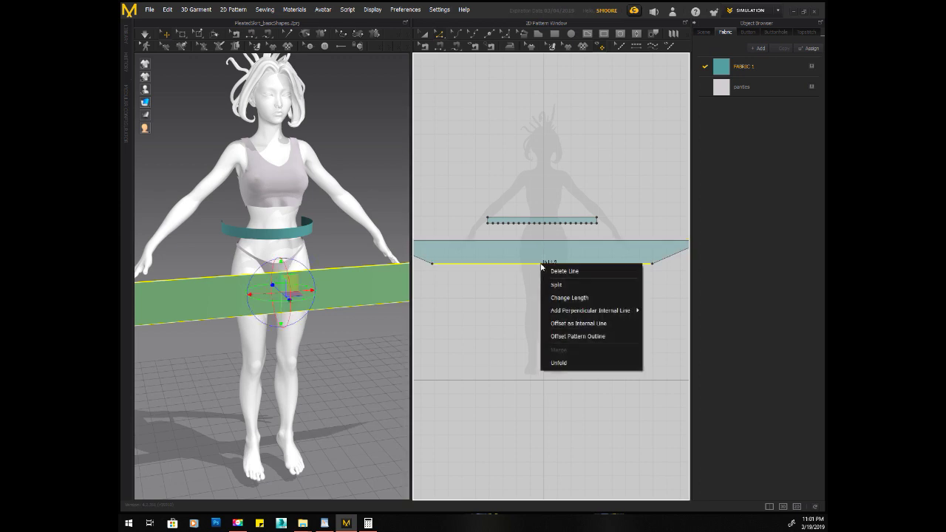
pyautogui.click(558, 297)
pyautogui.click(489, 226)
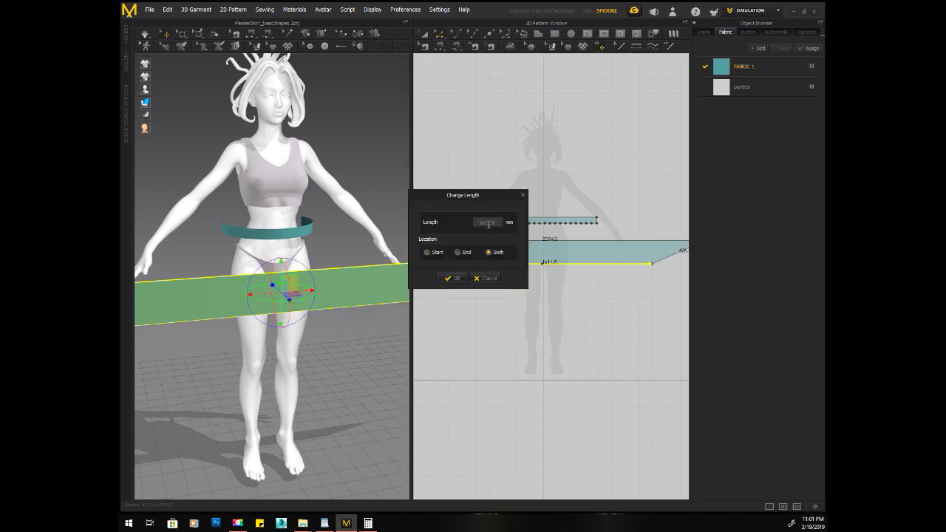
pyautogui.doubleClick(493, 220)
pyautogui.write('2394')
pyautogui.click(453, 277)
pyautogui.scroll(-5, 538, 285)
pyautogui.scroll(1, 522, 235)
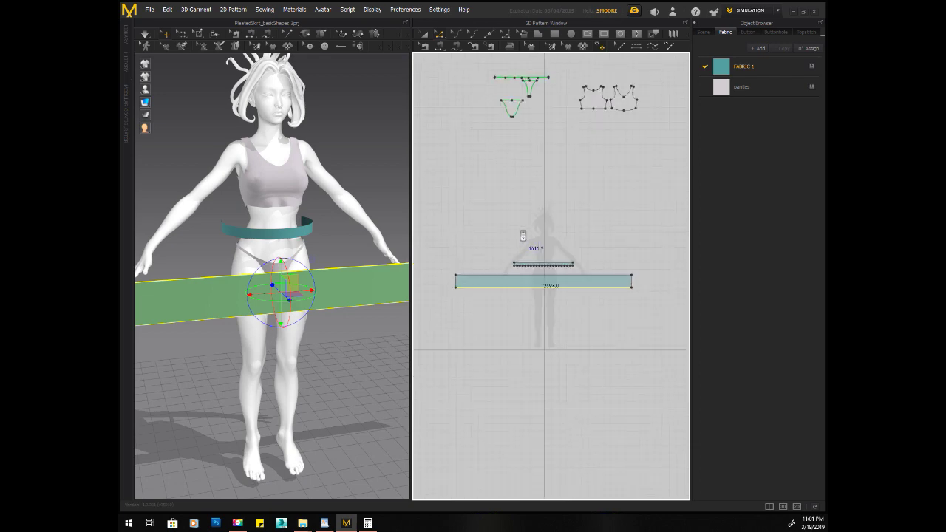
# Split the skirt rectangle's bottom edge uniformly into 63 segments.
pyautogui.scroll(3, 523, 235)
pyautogui.scroll(-3, 521, 229)
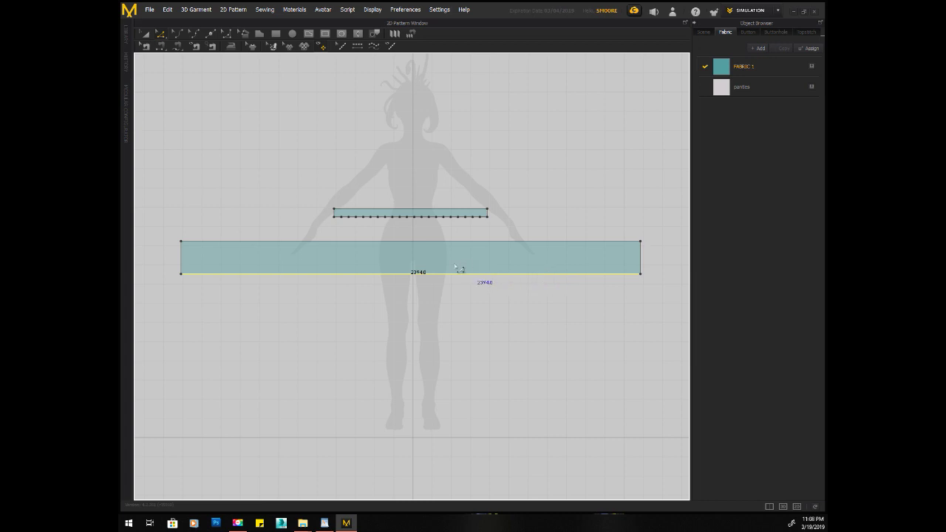
pyautogui.rightClick(364, 274)
pyautogui.click(380, 294)
pyautogui.click(442, 271)
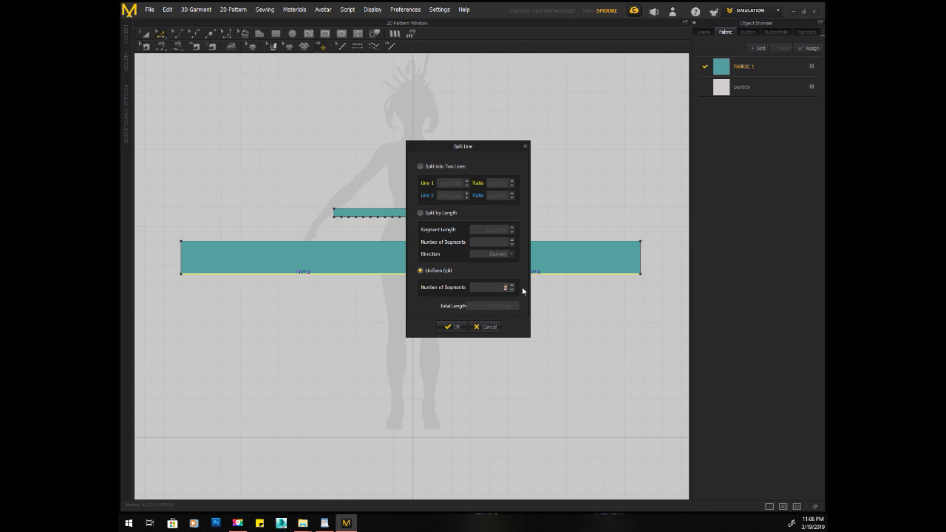
pyautogui.write('63')
pyautogui.click(452, 326)
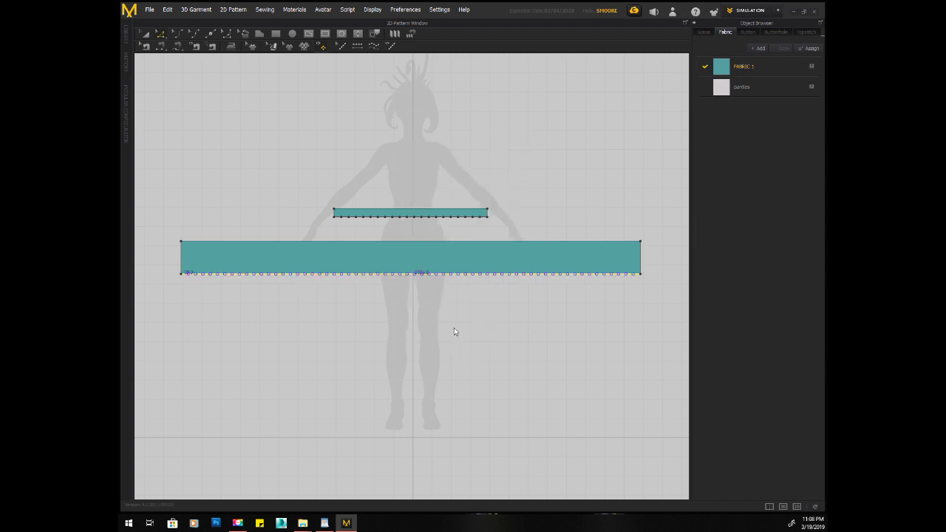
# Split the skirt rectangle's top edge uniformly into 63 segments.
pyautogui.rightClick(407, 244)
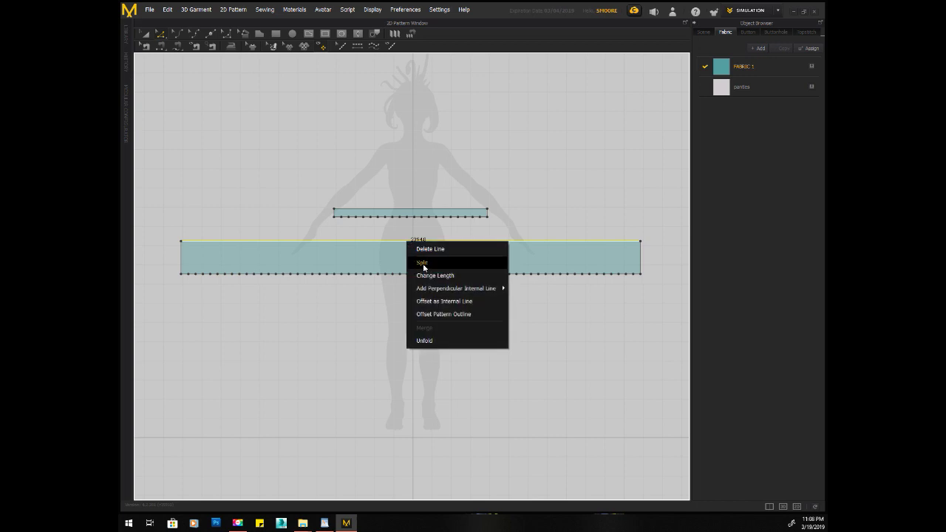
pyautogui.click(422, 266)
pyautogui.click(436, 272)
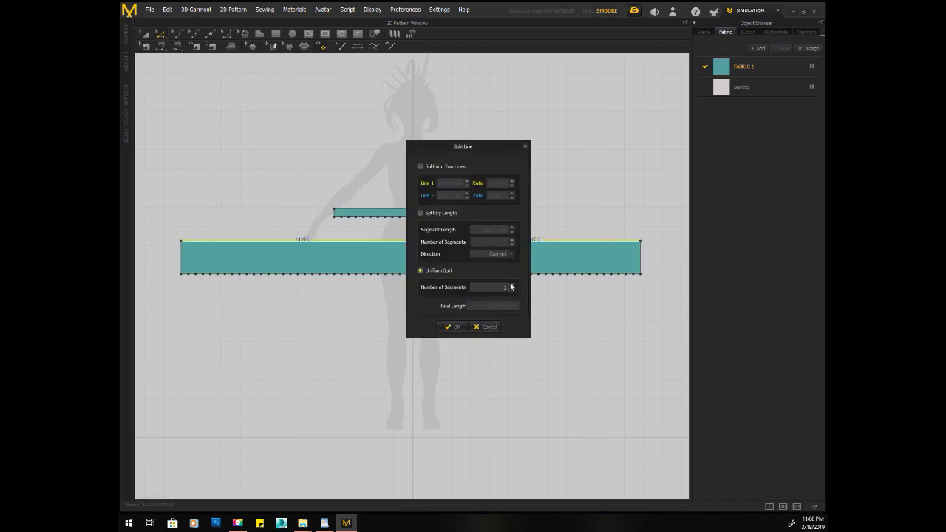
pyautogui.write('63')
pyautogui.click(456, 328)
pyautogui.click(463, 341)
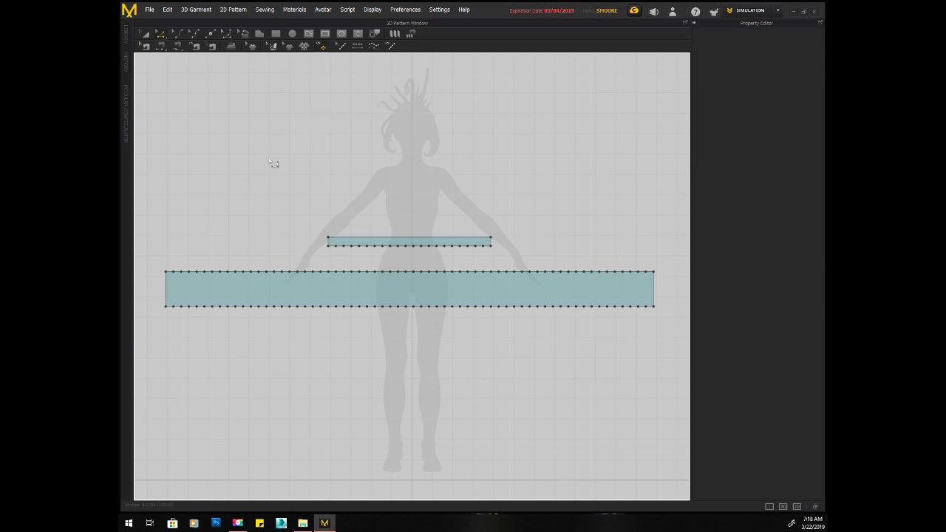
# Draw three vertical internal lines at the skirt rectangle's left end, each joining matching split points on the top and bottom edges.
pyautogui.click(308, 34)
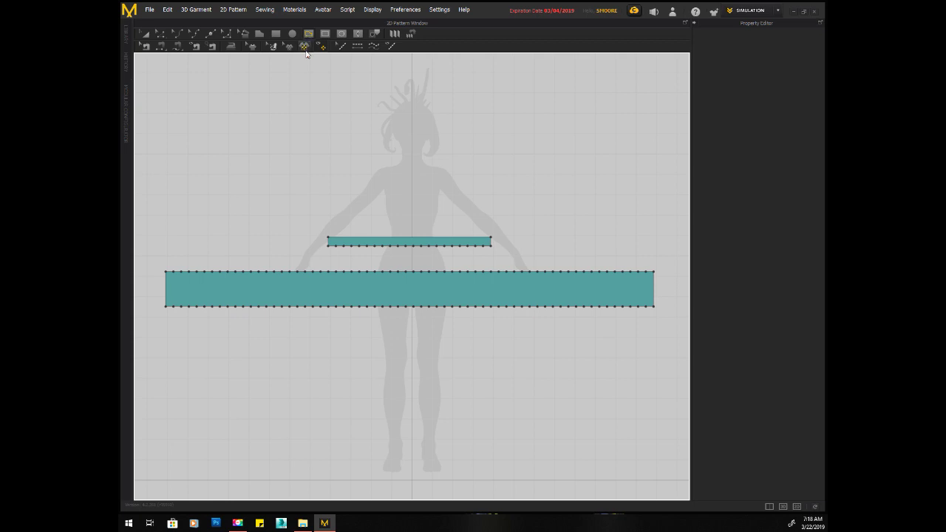
pyautogui.moveTo(222, 204); pyautogui.dragTo(295, 49, button='middle')
pyautogui.scroll(6, 292, 169)
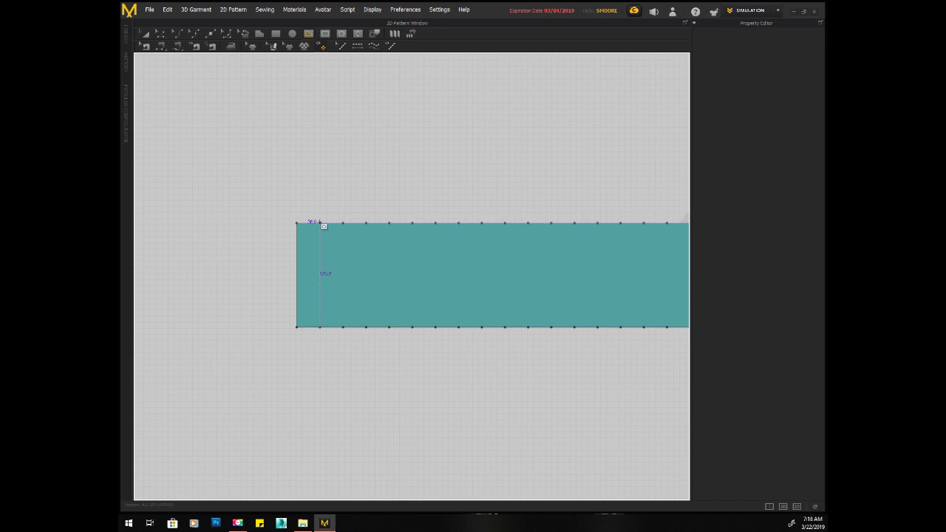
pyautogui.click(319, 326)
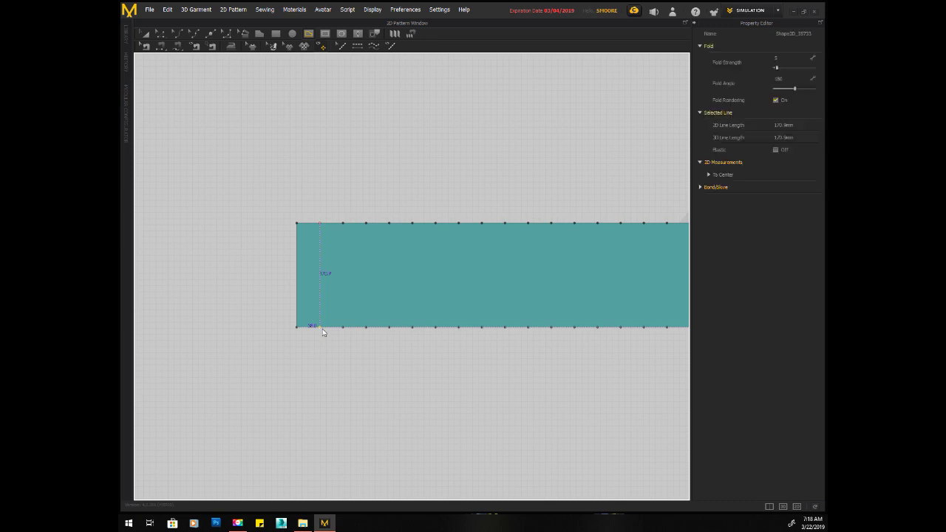
pyautogui.press('z')
pyautogui.click(343, 224)
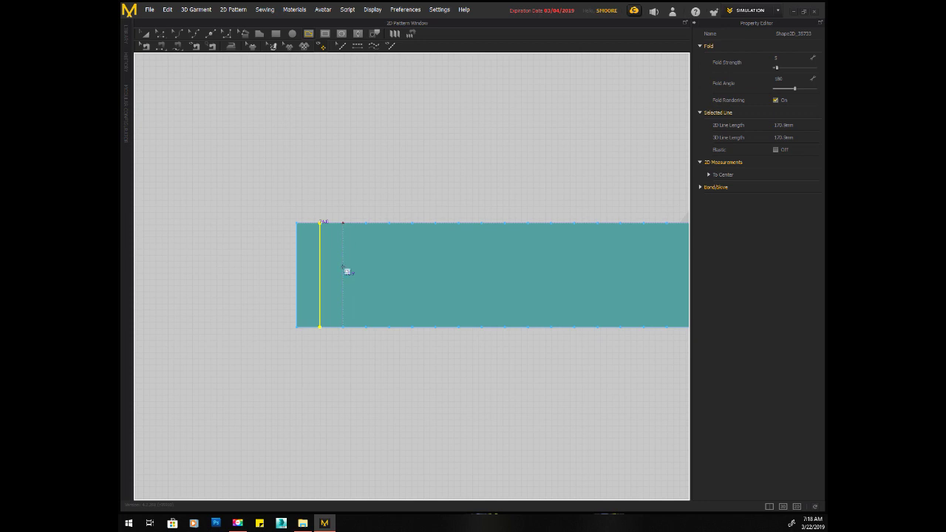
pyautogui.doubleClick(343, 327)
pyautogui.click(366, 223)
pyautogui.doubleClick(366, 326)
pyautogui.scroll(-1, 405, 145)
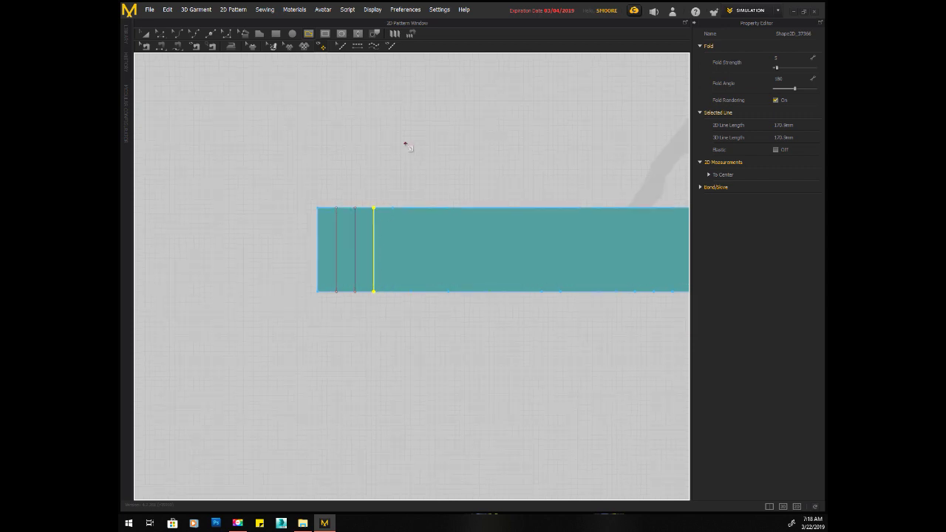
pyautogui.scroll(-1, 405, 146)
pyautogui.moveTo(405, 146); pyautogui.dragTo(218, 217, button='right')
pyautogui.scroll(-1, 244, 213)
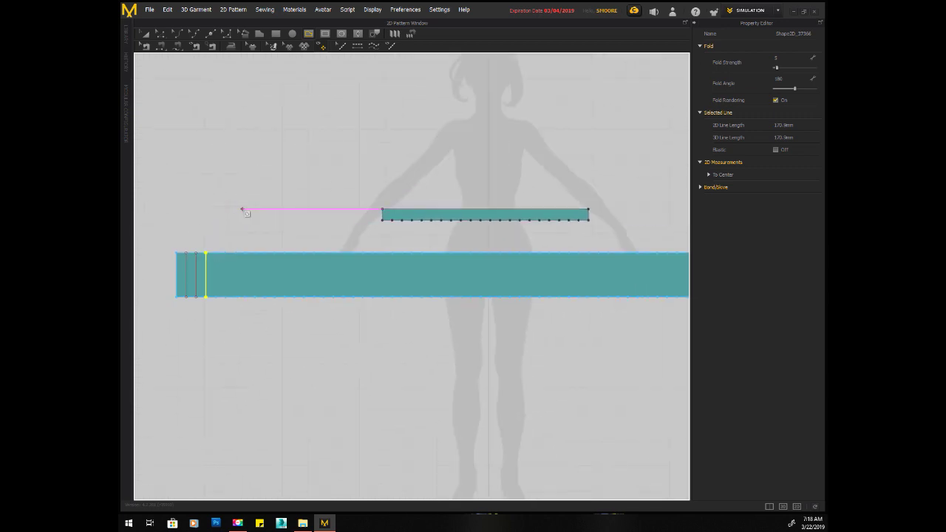
pyautogui.scroll(-1, 244, 212)
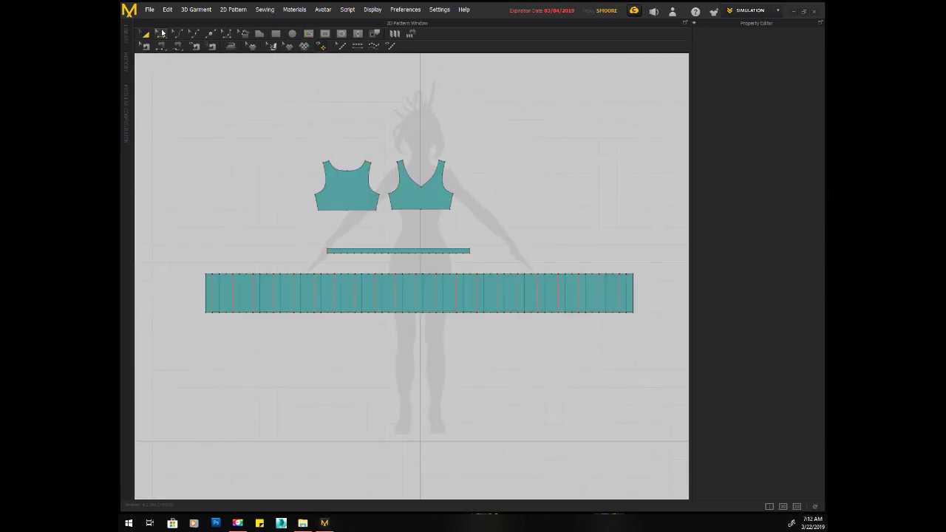
# Examine the Fold Angle settings of the neighbouring red and teal internal lines at the skirt rectangle's left end.
pyautogui.click(162, 33)
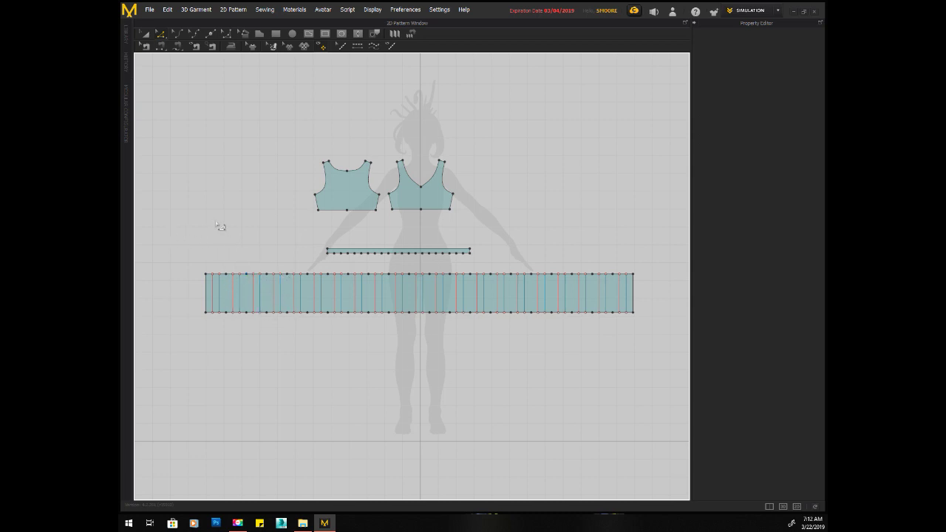
pyautogui.scroll(5, 230, 215)
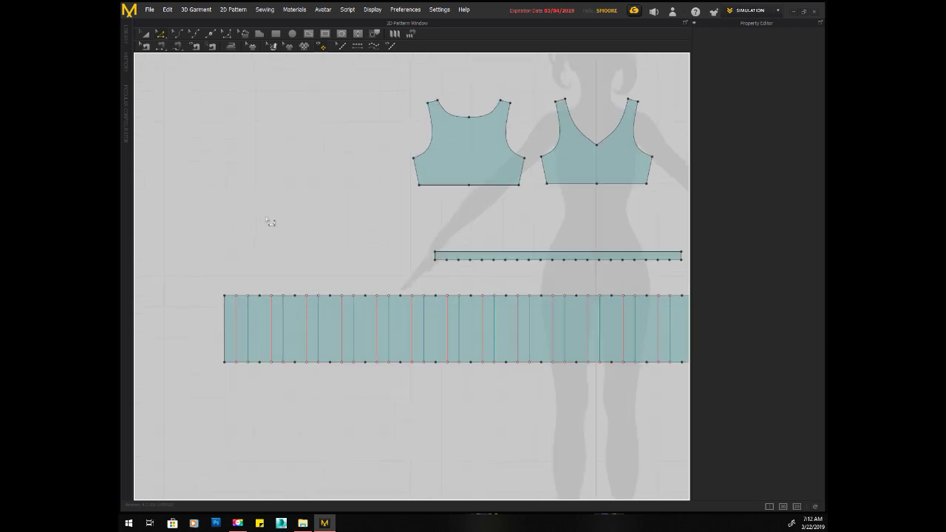
pyautogui.scroll(2, 300, 173)
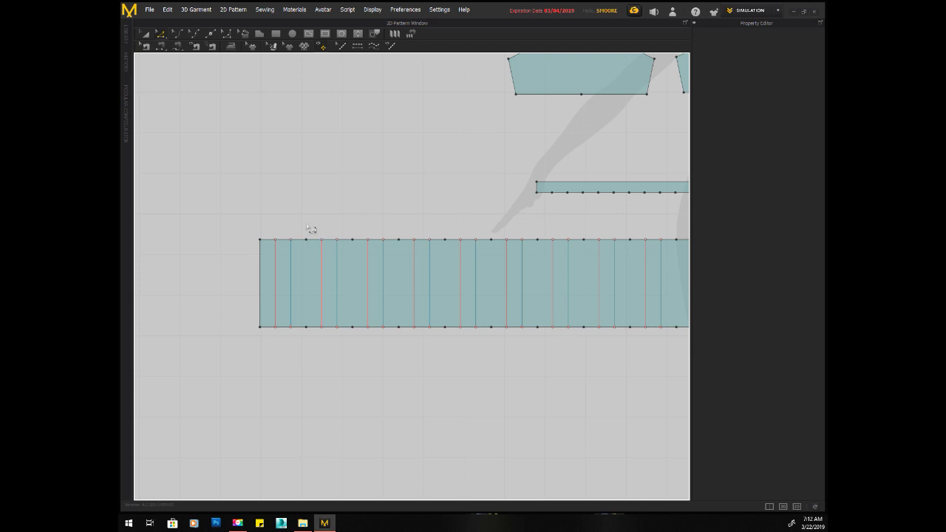
pyautogui.scroll(-5, 310, 229)
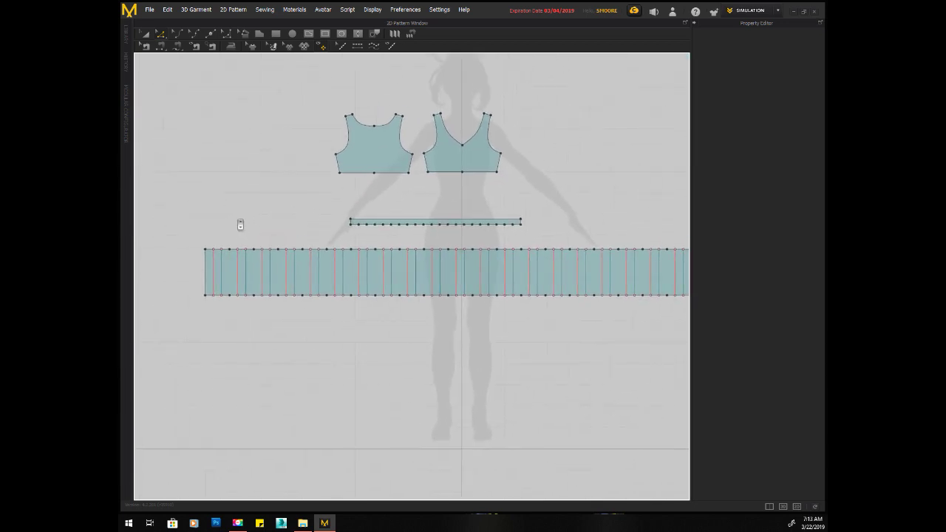
pyautogui.scroll(3, 238, 224)
pyautogui.scroll(2, 236, 223)
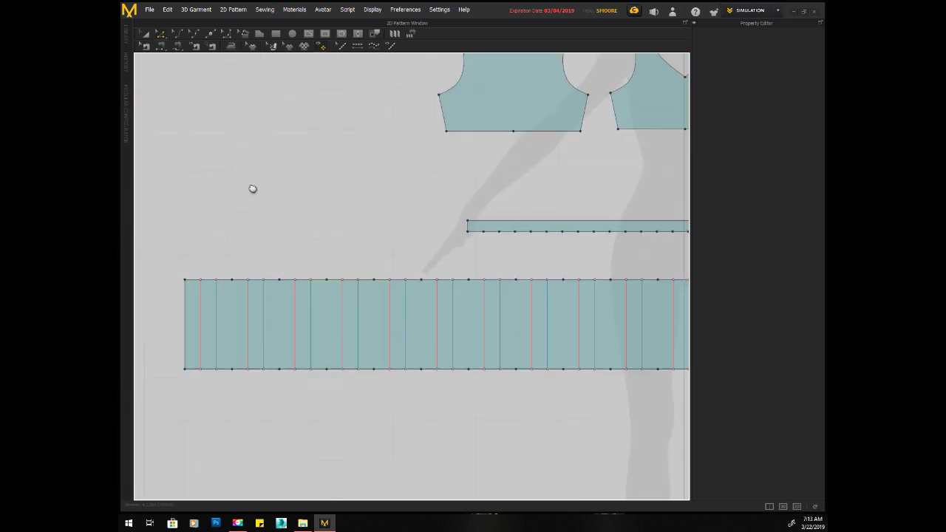
pyautogui.moveTo(251, 188); pyautogui.dragTo(258, 169, button='middle')
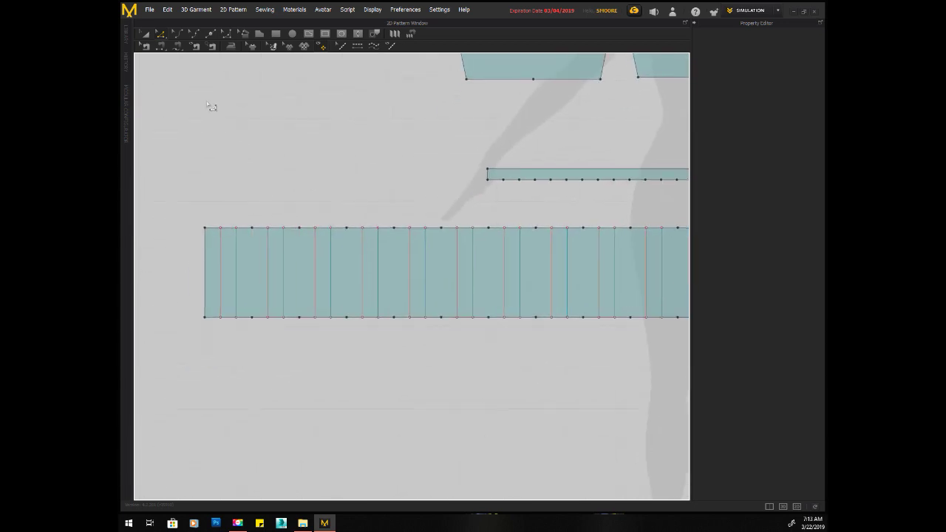
pyautogui.click(221, 250)
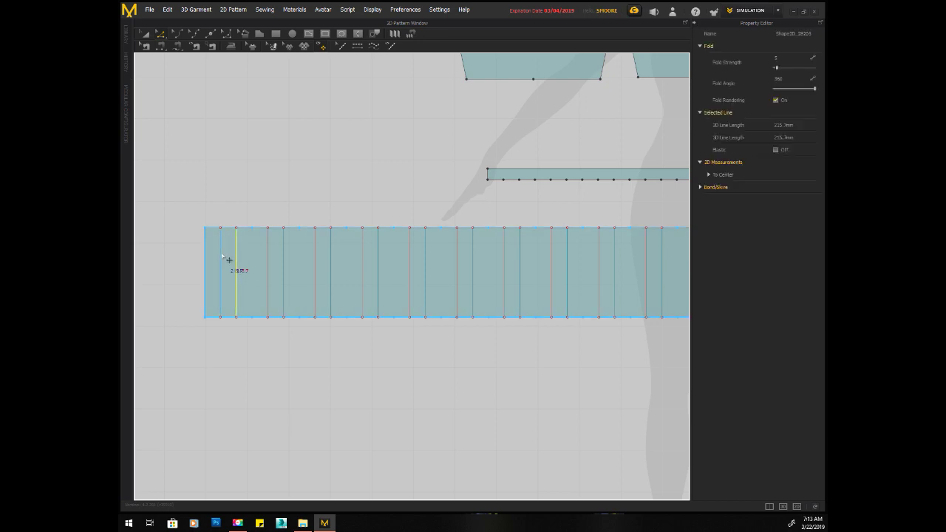
pyautogui.click(221, 257)
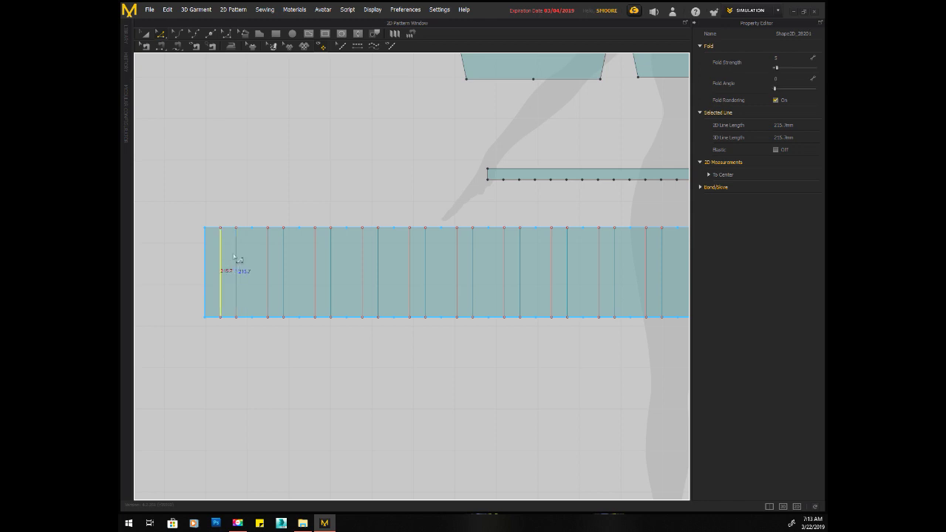
pyautogui.click(236, 258)
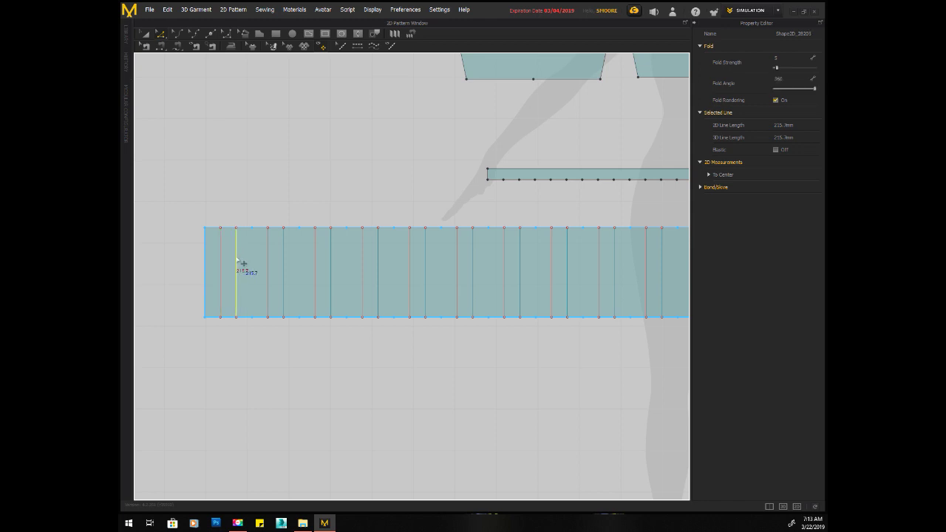
pyautogui.click(274, 278)
pyautogui.click(286, 277)
pyautogui.scroll(-5, 294, 186)
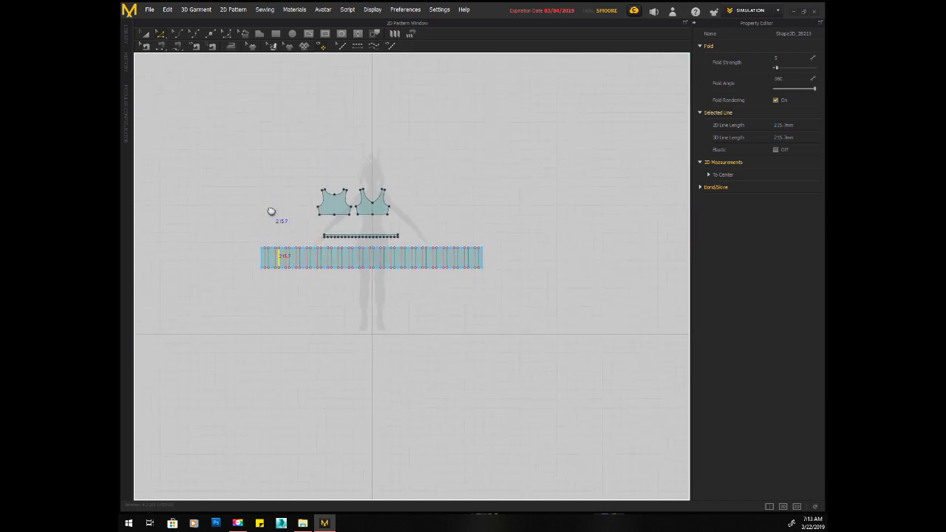
pyautogui.scroll(3, 271, 210)
pyautogui.moveTo(271, 212); pyautogui.dragTo(201, 176, button='middle')
pyautogui.scroll(2, 229, 190)
pyautogui.scroll(-1, 198, 176)
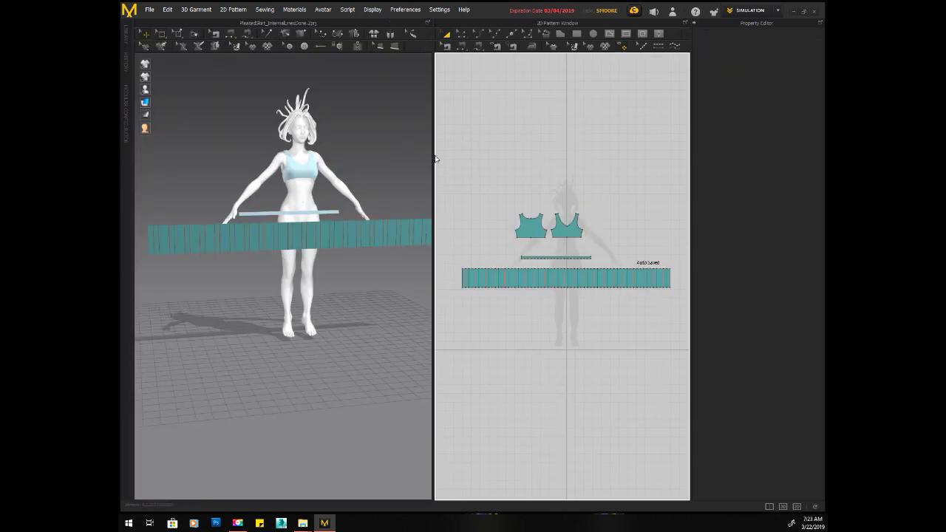
# Hide the 3D garment window and sew the waistband's bottom edge to the skirt rectangle's top edge with Pleats Sewing, starting at their left ends.
pyautogui.click(367, 10)
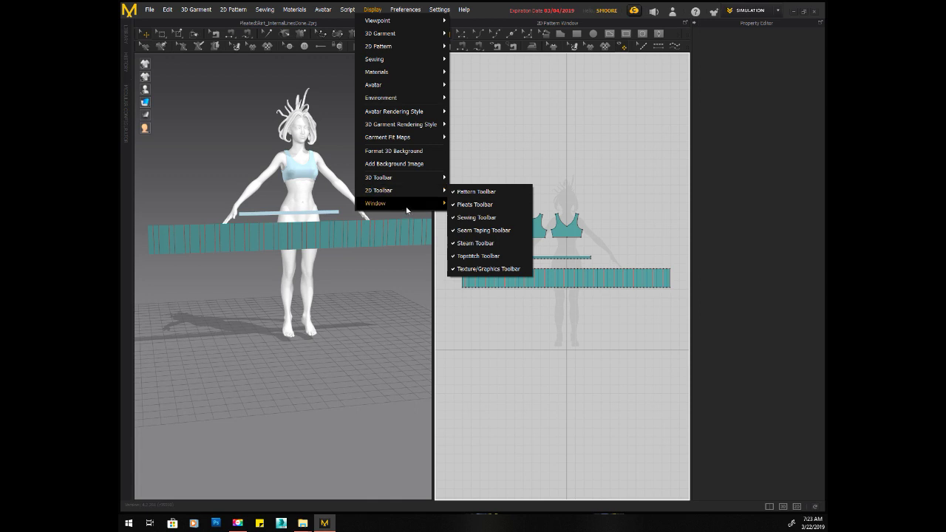
pyautogui.moveTo(406, 207)
pyautogui.click(458, 204)
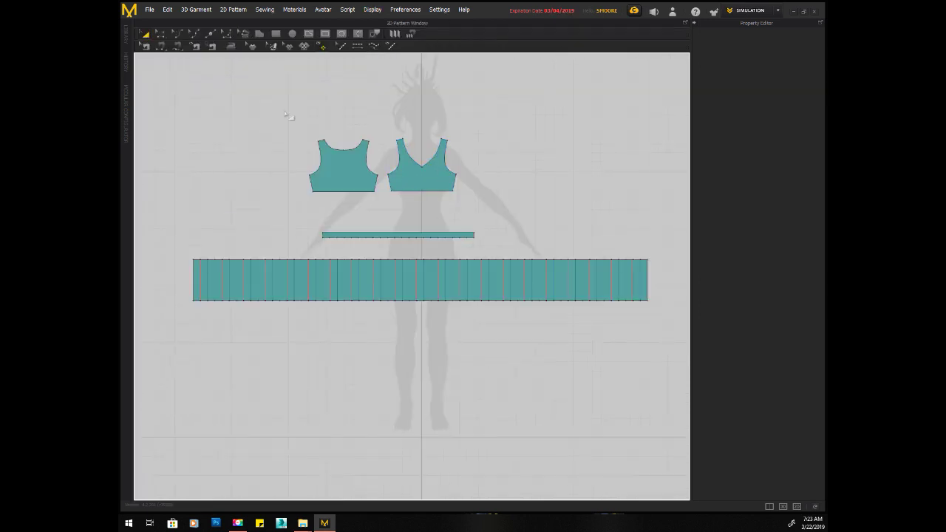
pyautogui.click(411, 35)
pyautogui.click(324, 238)
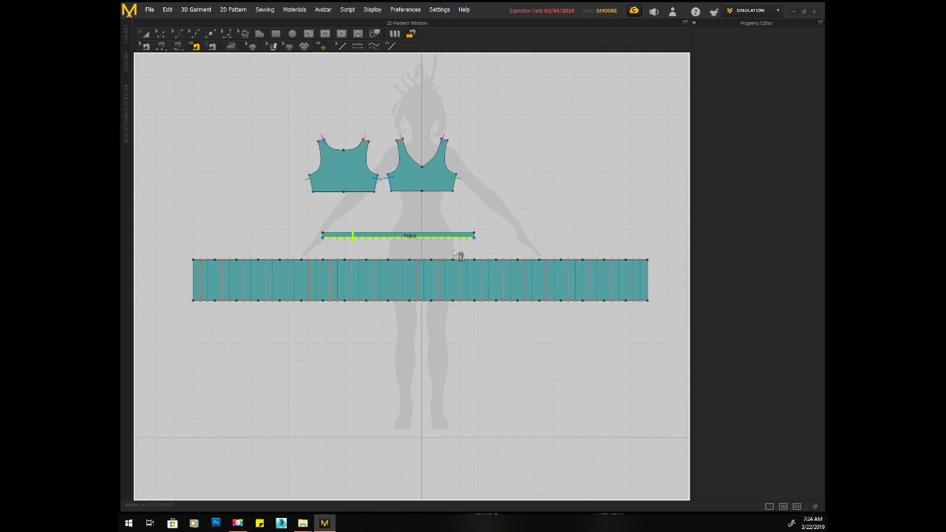
pyautogui.click(194, 260)
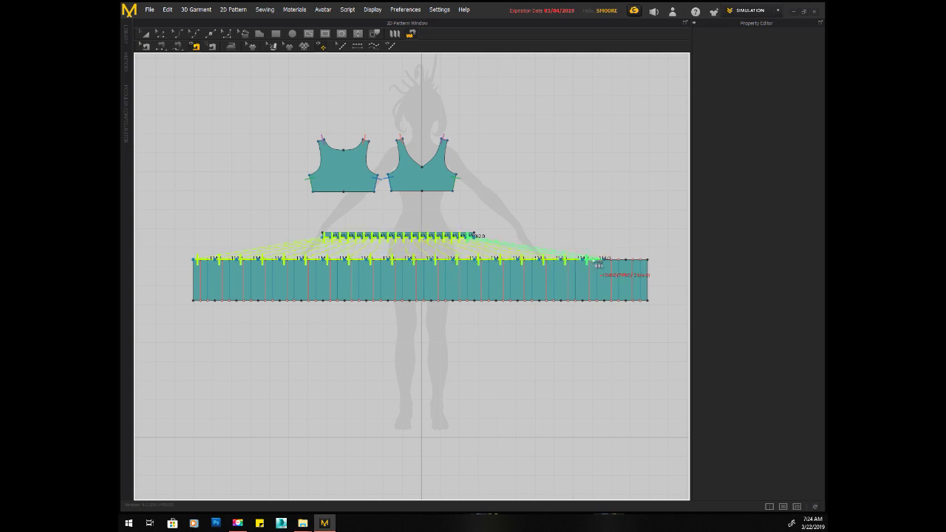
pyautogui.click(648, 258)
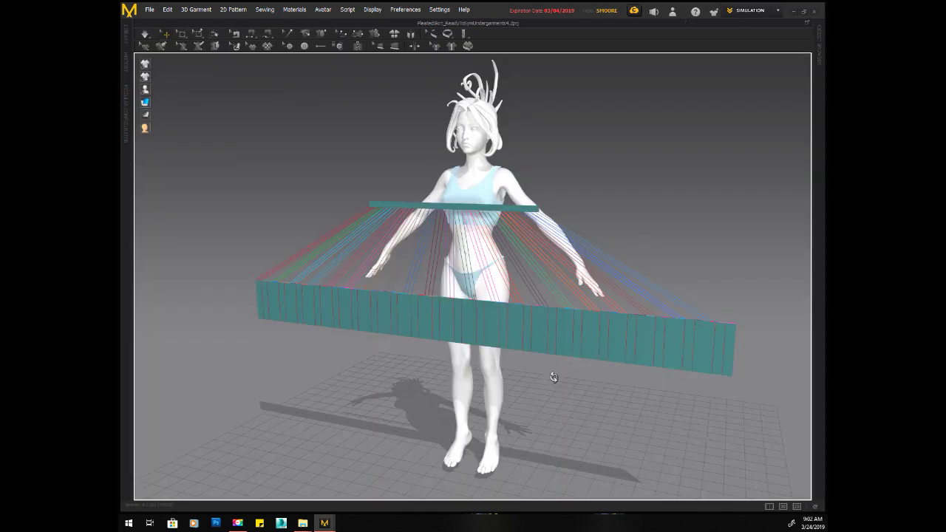
# Display the avatar's bounding volumes and arrangement points in the 3D garment window.
pyautogui.moveTo(553, 377); pyautogui.dragTo(558, 377, button='right')
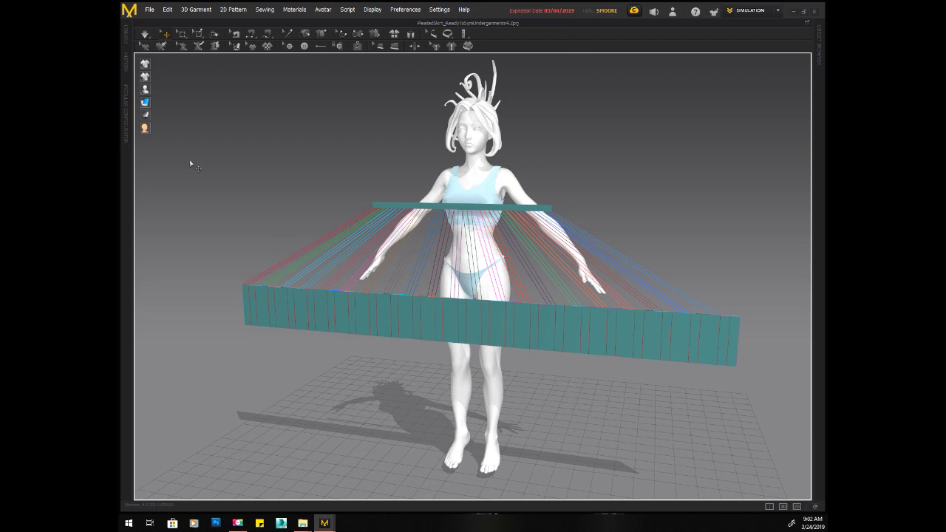
pyautogui.moveTo(146, 93)
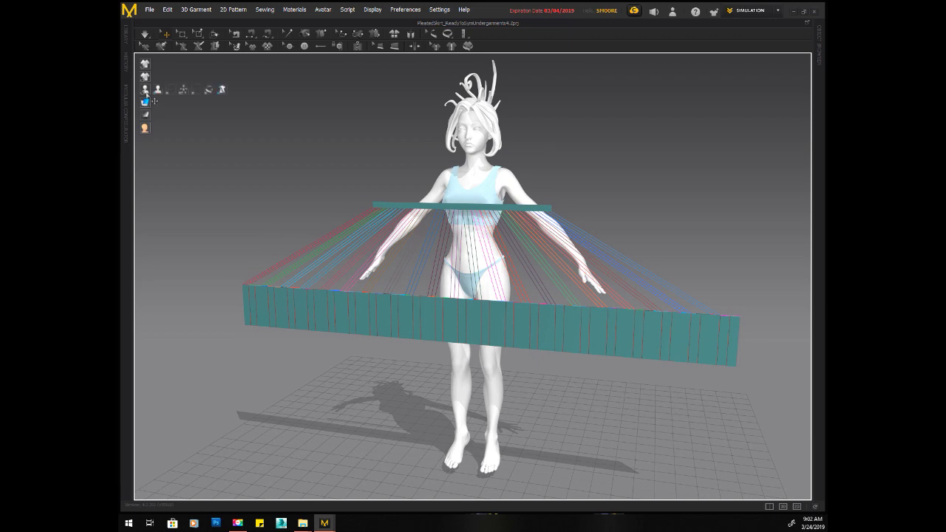
pyautogui.click(181, 93)
pyautogui.click(171, 90)
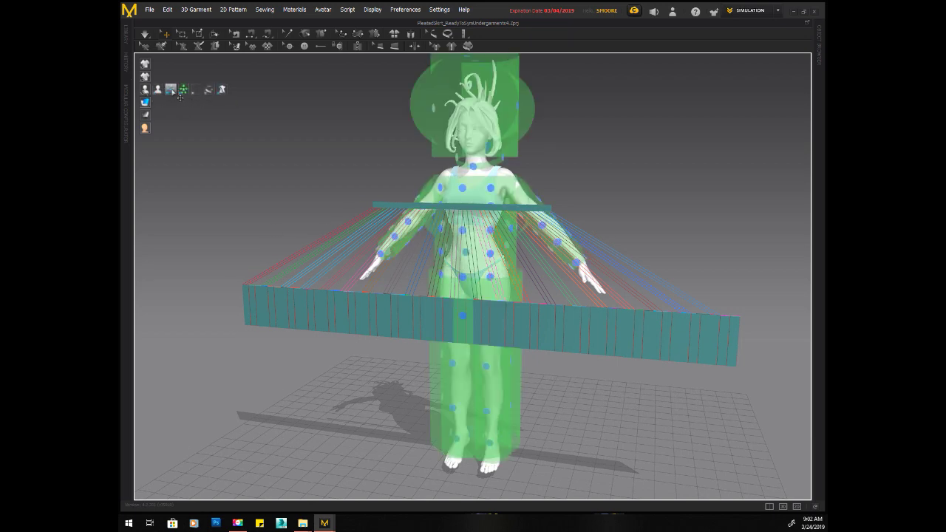
pyautogui.scroll(4, 258, 151)
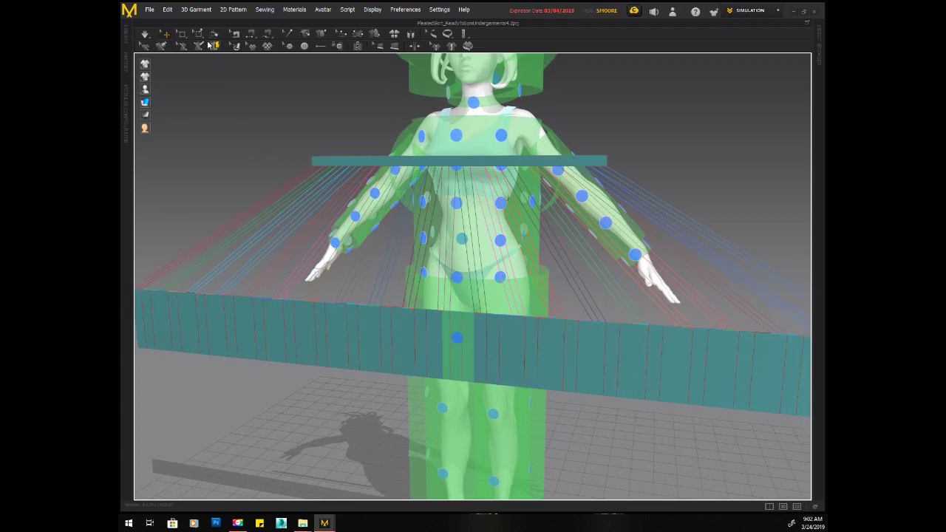
# Show the 2D pattern window beside the 3D garment window and select the waistband pattern.
pyautogui.click(372, 10)
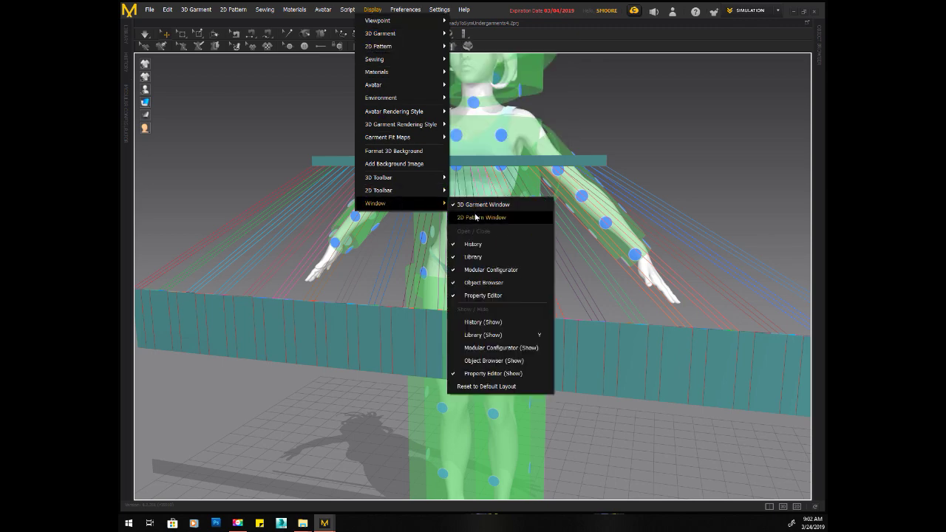
pyautogui.click(475, 216)
pyautogui.moveTo(678, 333); pyautogui.dragTo(696, 205, button='middle')
pyautogui.scroll(3, 695, 202)
pyautogui.click(590, 35)
pyautogui.click(649, 284)
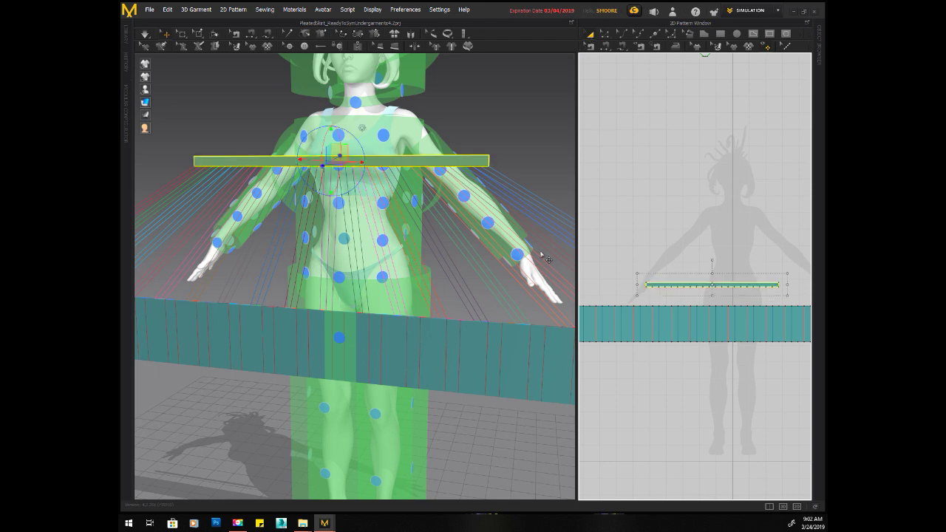
# Hide the bounding volumes and wrap the waistband around the avatar using an arrangement point at the front of the hips, raised to waist level.
pyautogui.moveTo(532, 170); pyautogui.dragTo(519, 175, button='right')
pyautogui.scroll(3, 394, 158)
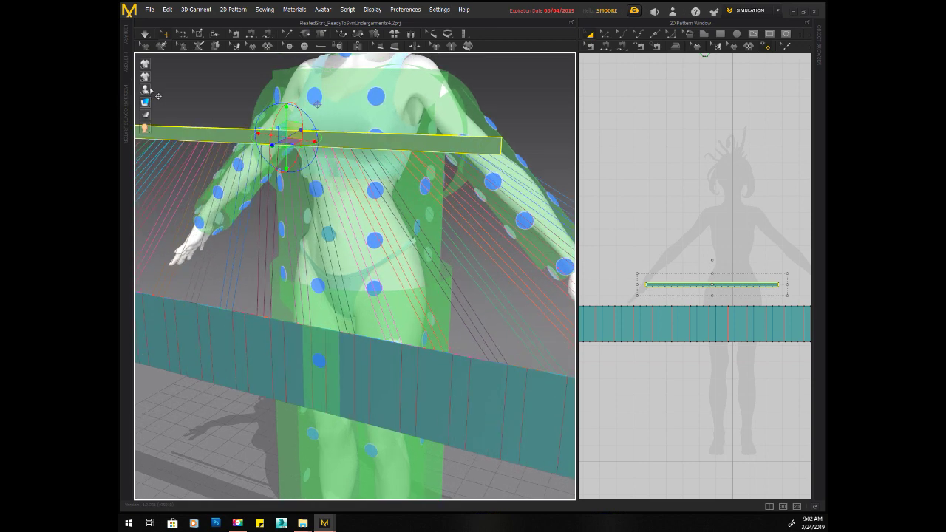
pyautogui.moveTo(152, 91)
pyautogui.click(182, 92)
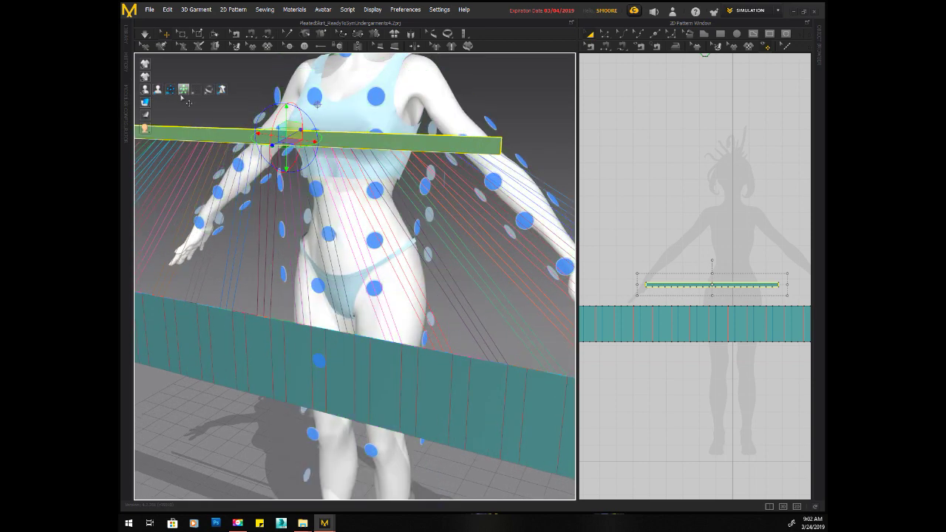
pyautogui.click(338, 242)
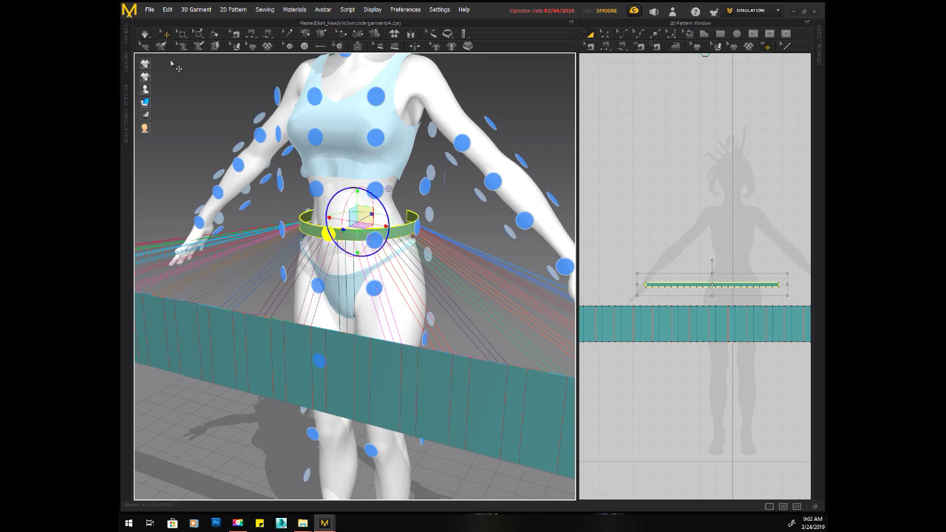
pyautogui.moveTo(357, 204); pyautogui.dragTo(358, 175)
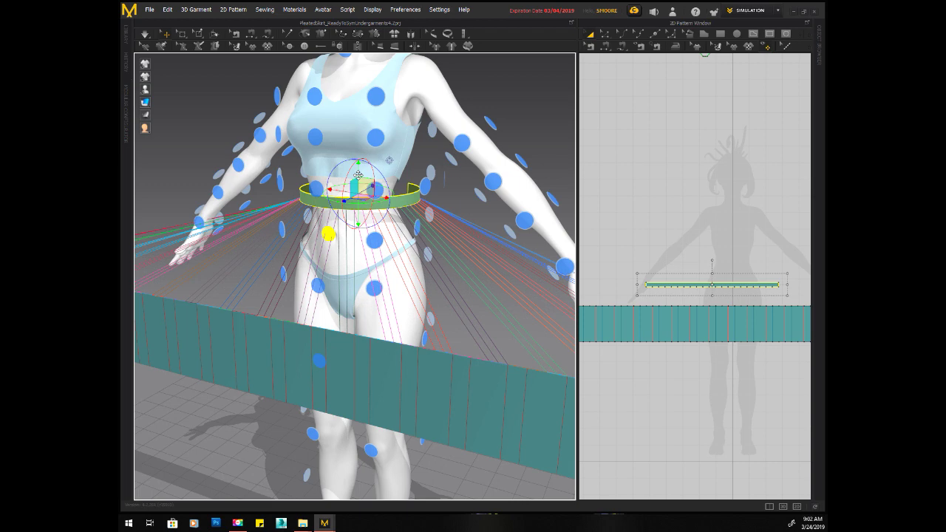
# Hide the 2D pattern window and the avatar's arrangement points.
pyautogui.click(376, 9)
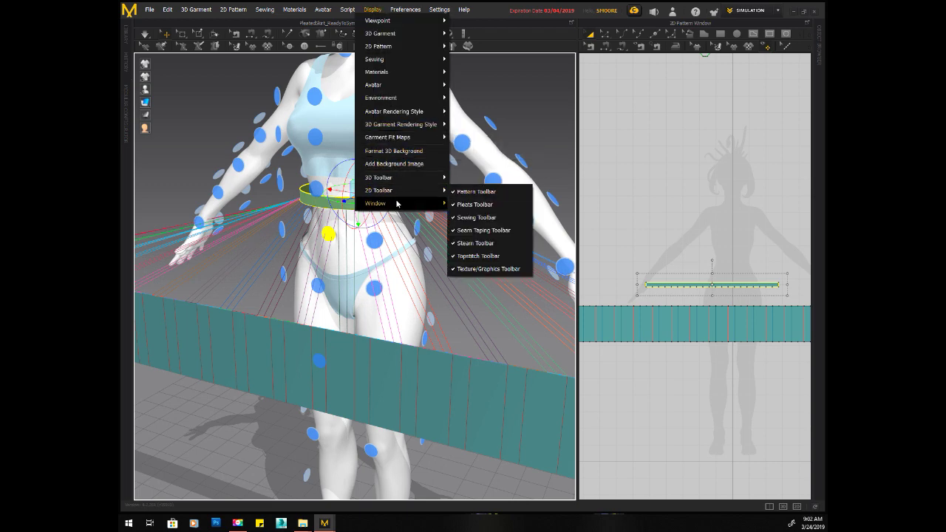
pyautogui.moveTo(399, 204)
pyautogui.click(481, 215)
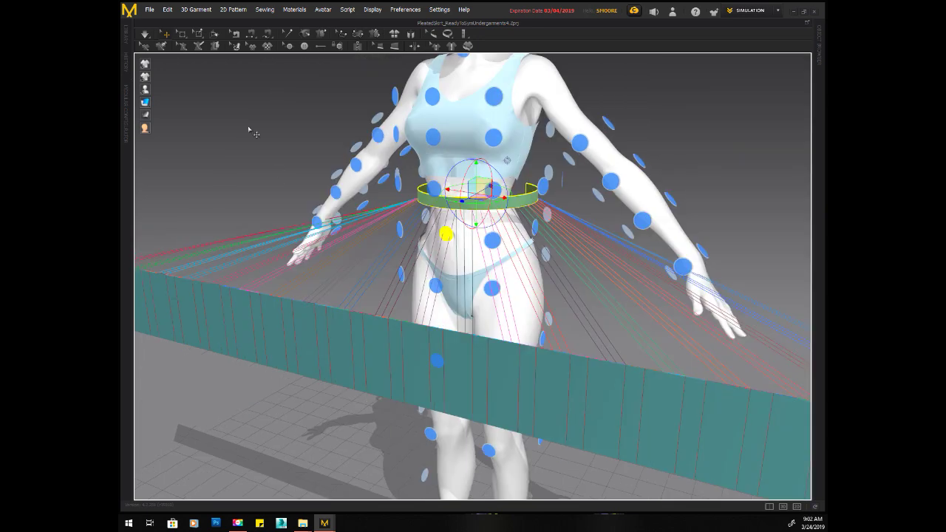
pyautogui.scroll(-5, 253, 137)
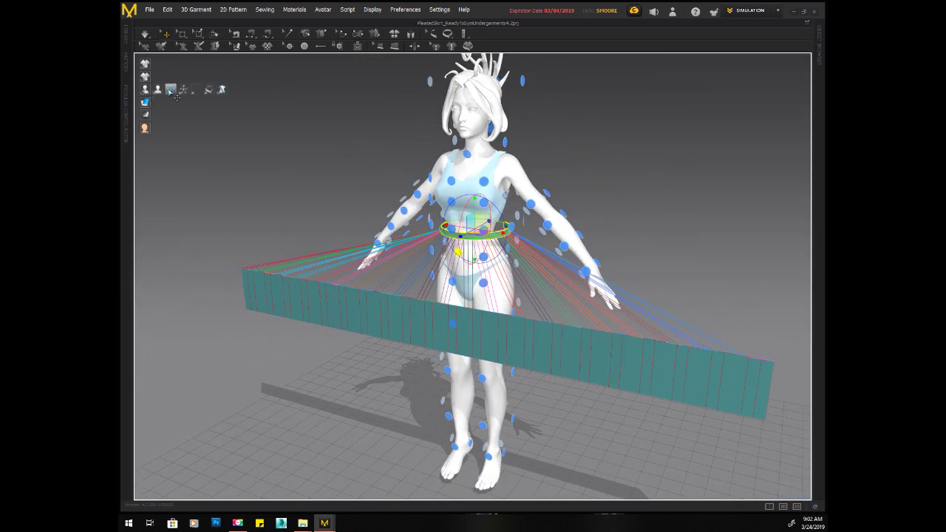
pyautogui.click(170, 91)
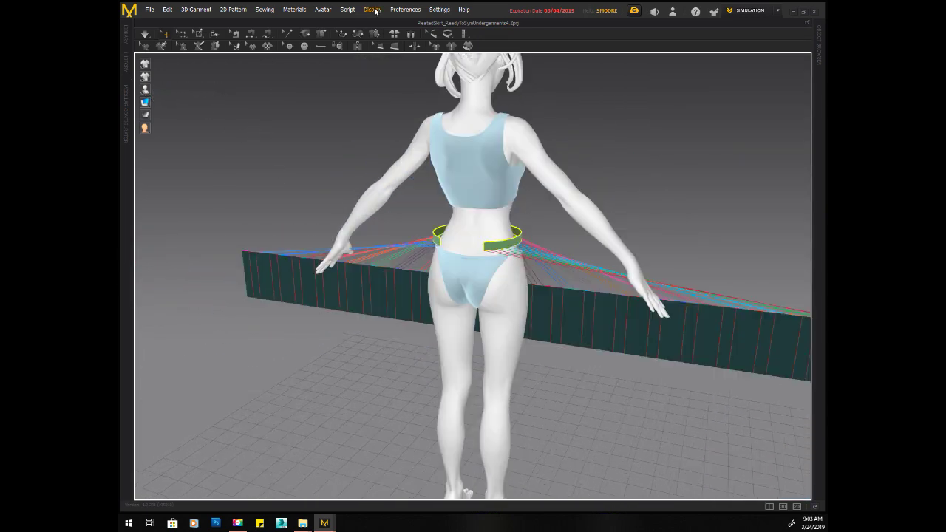
# Reopen and widen the 2D pattern window and sew the waistband's two short end edges together with Segment Sewing.
pyautogui.click(375, 10)
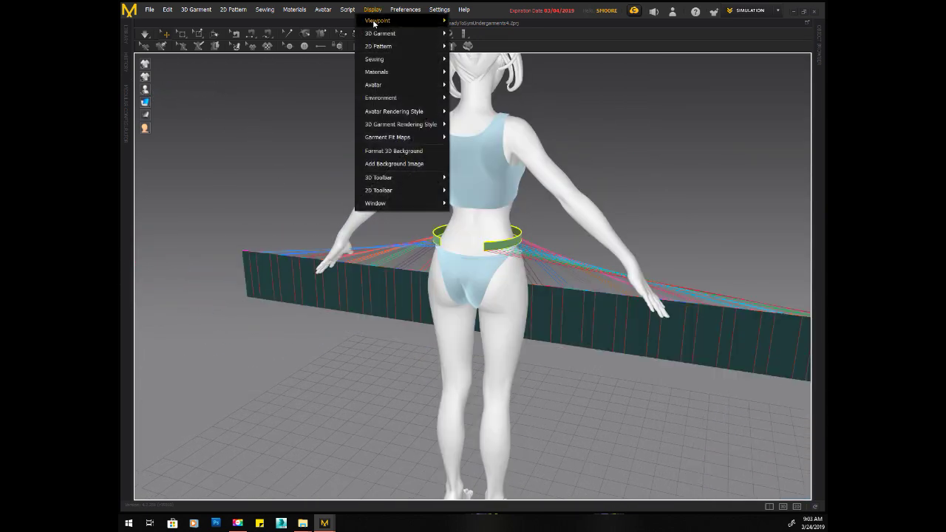
pyautogui.moveTo(403, 203)
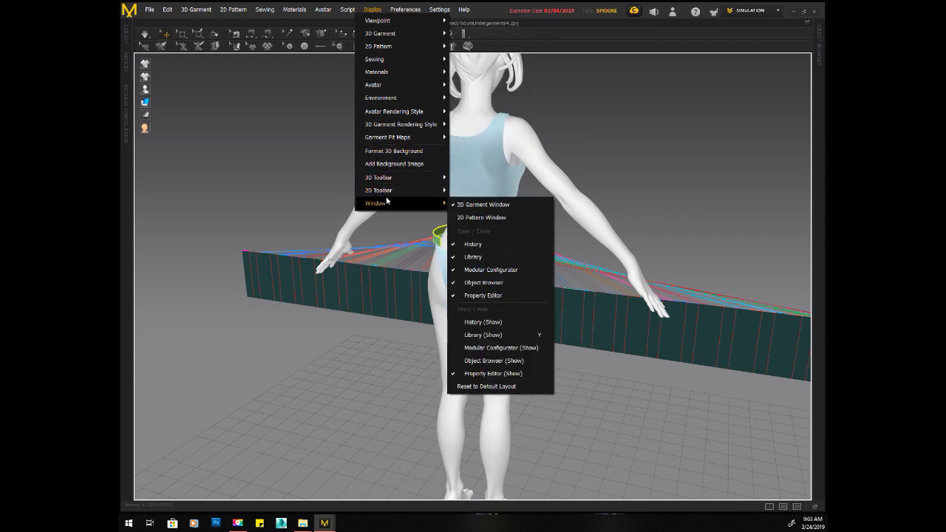
pyautogui.click(473, 217)
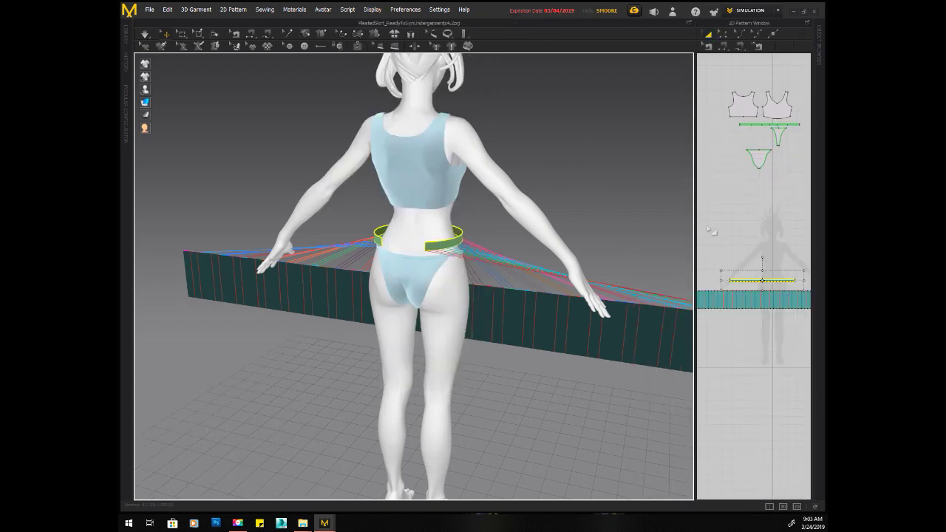
pyautogui.moveTo(692, 220); pyautogui.dragTo(407, 203)
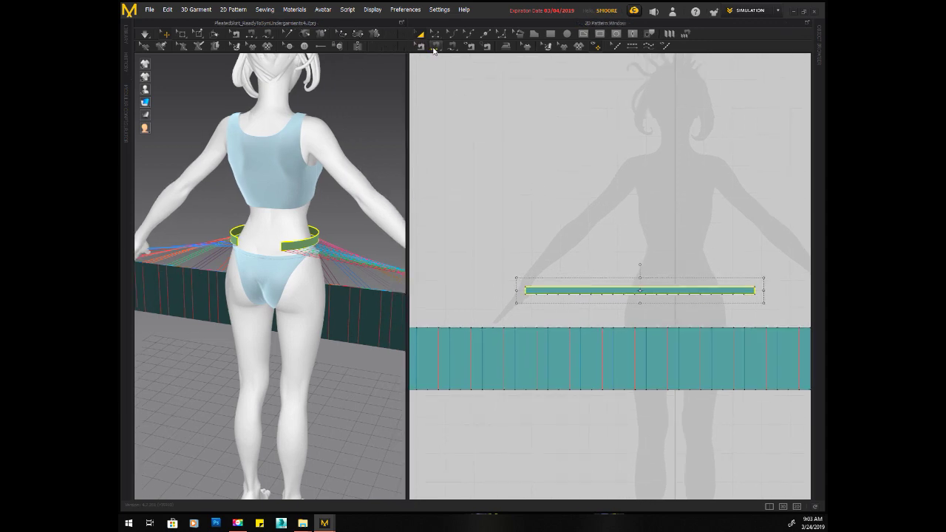
pyautogui.click(421, 46)
pyautogui.click(530, 294)
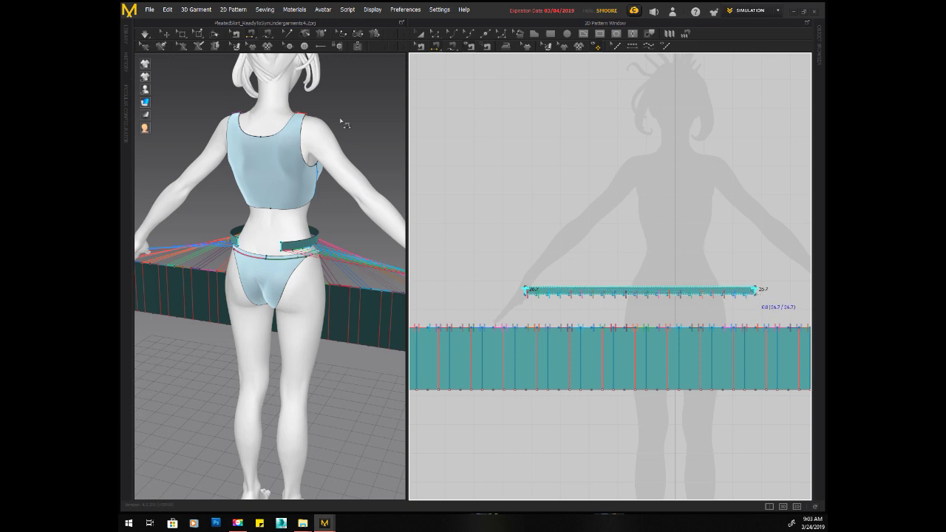
# Hide the 2D pattern window and run the simulation to drape the pleated skirt and waistband around the avatar.
pyautogui.click(372, 10)
pyautogui.moveTo(408, 194)
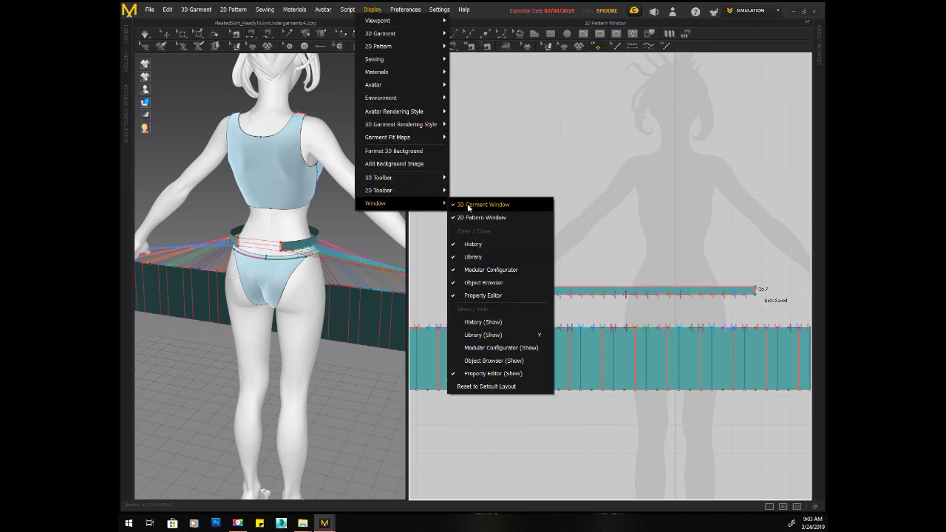
pyautogui.click(470, 218)
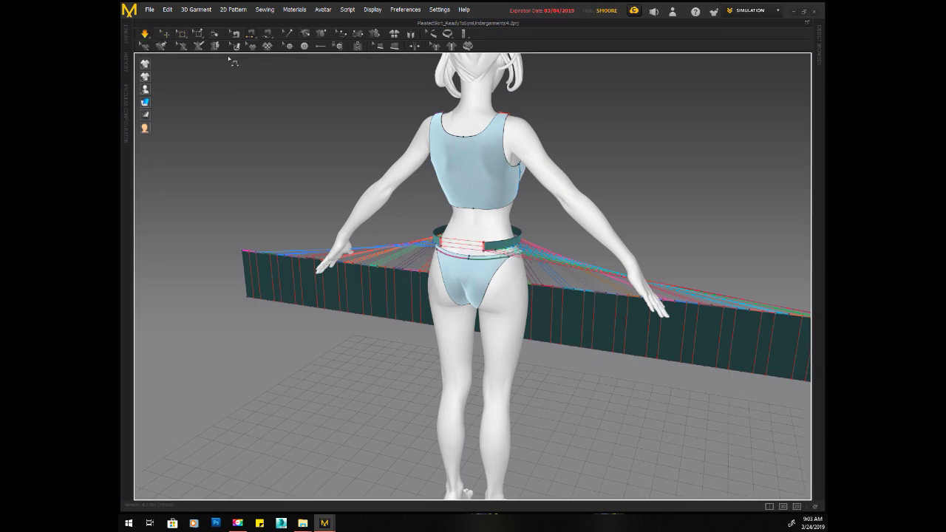
pyautogui.press('space')
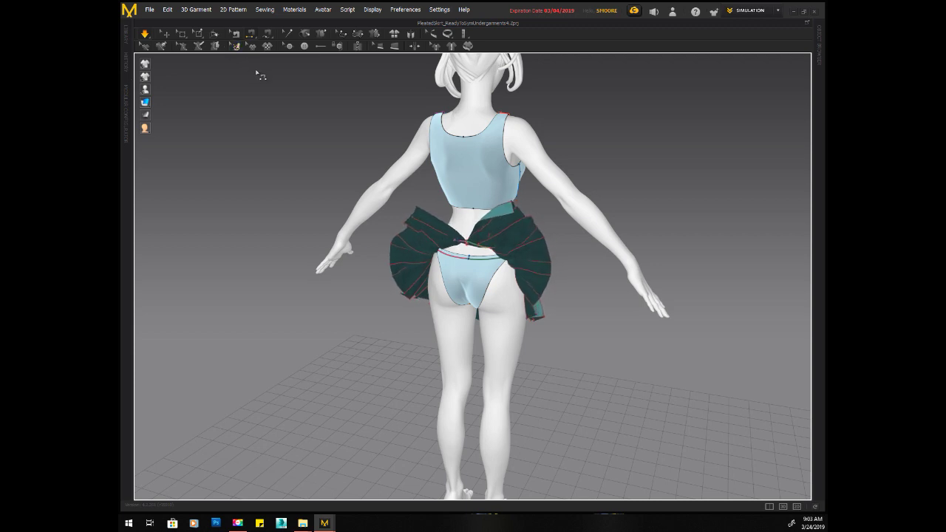
pyautogui.moveTo(257, 79); pyautogui.dragTo(215, 74, button='right')
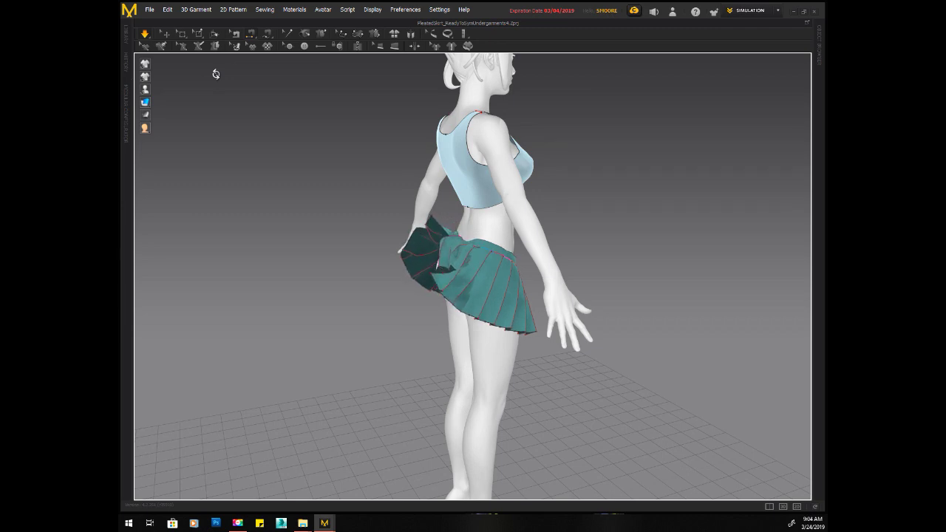
pyautogui.moveTo(216, 74); pyautogui.dragTo(318, 92, button='right')
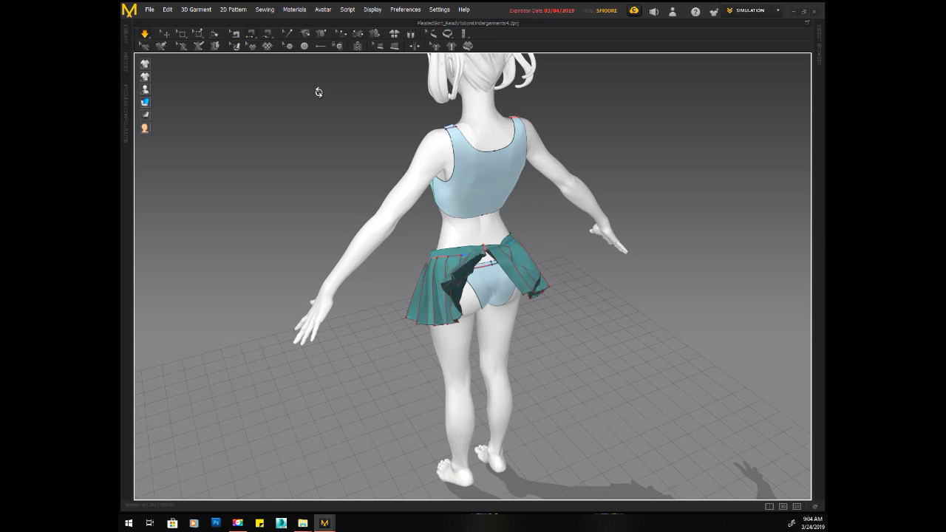
pyautogui.moveTo(318, 92); pyautogui.dragTo(490, 80, button='right')
pyautogui.moveTo(232, 140); pyautogui.dragTo(428, 137, button='right')
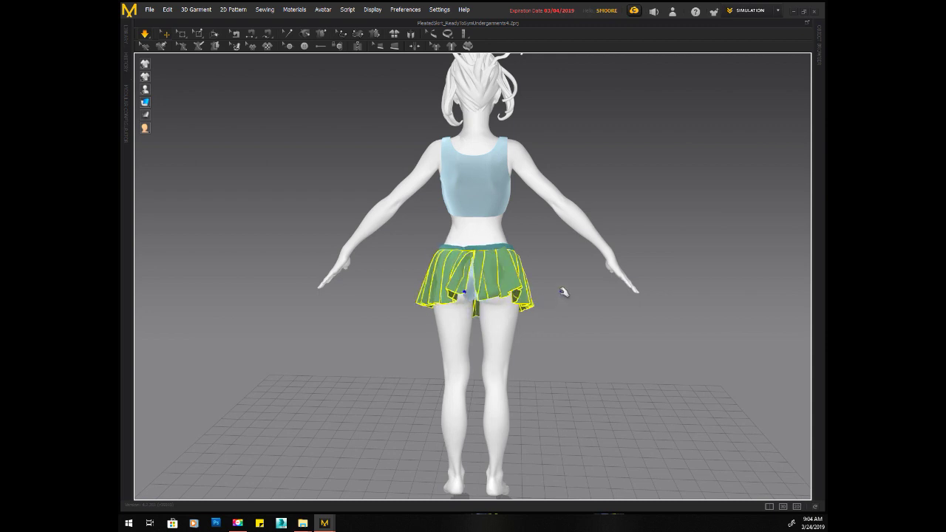
# Tug the simulating skirt's back panels into place beside the rear opening and stop the simulation.
pyautogui.moveTo(560, 292); pyautogui.dragTo(557, 291, button='right')
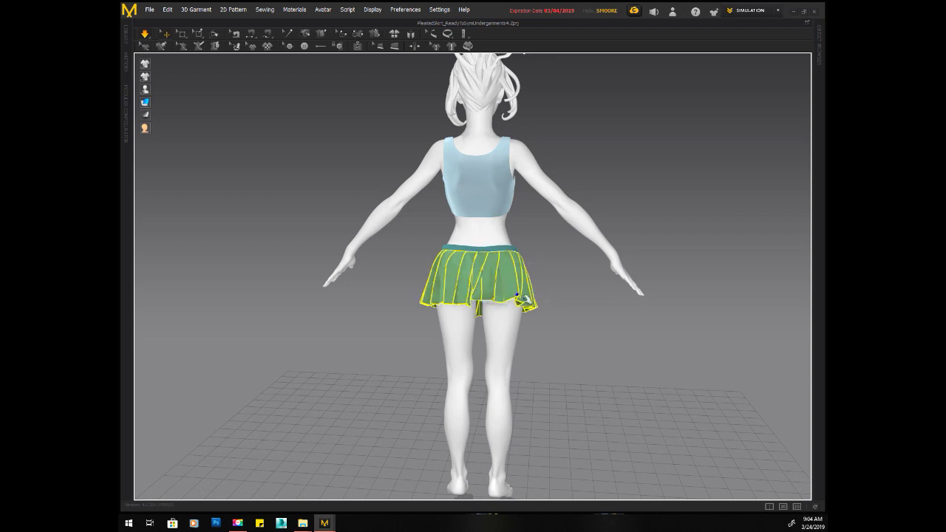
pyautogui.moveTo(568, 330)
pyautogui.mouseDown(button='right')
pyautogui.moveTo(461, 333)
pyautogui.moveTo(416, 322)
pyautogui.moveTo(578, 323)
pyautogui.mouseUp(button='right')
pyautogui.press('8')
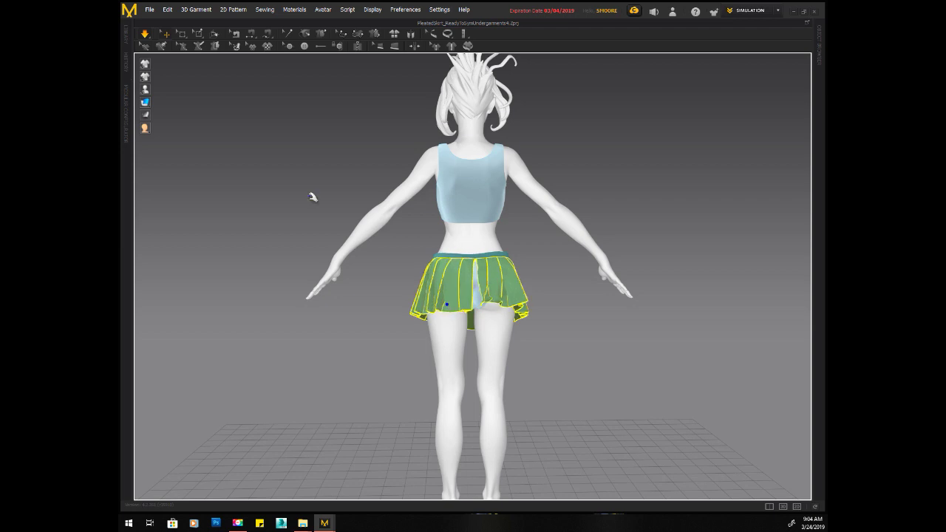
pyautogui.click(145, 33)
pyautogui.moveTo(199, 181); pyautogui.dragTo(150, 190, button='right')
pyautogui.scroll(-2, 150, 191)
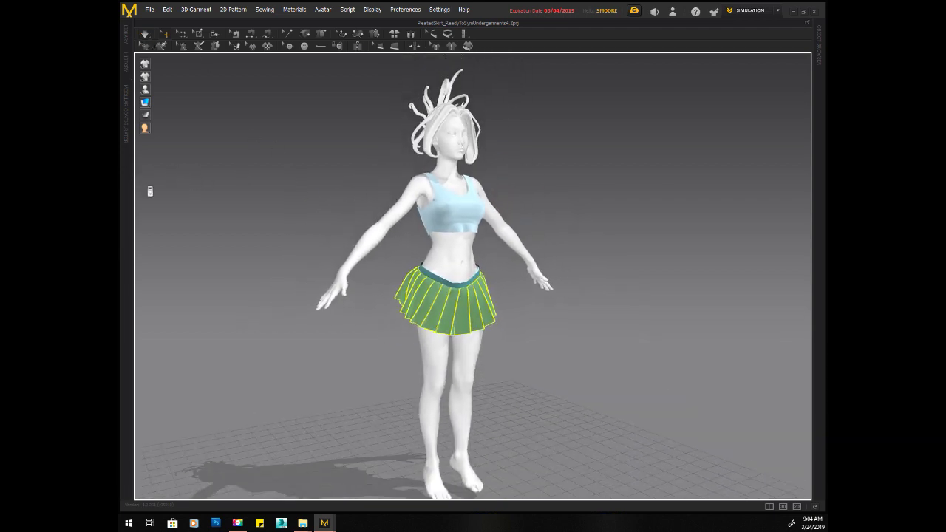
pyautogui.moveTo(283, 233); pyautogui.dragTo(281, 214, button='right')
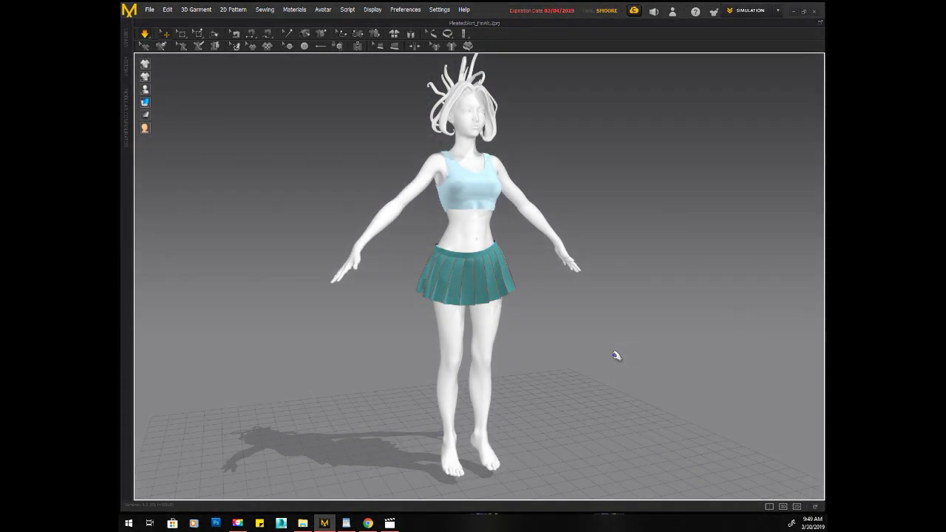
pyautogui.moveTo(643, 353); pyautogui.dragTo(589, 373, button='right')
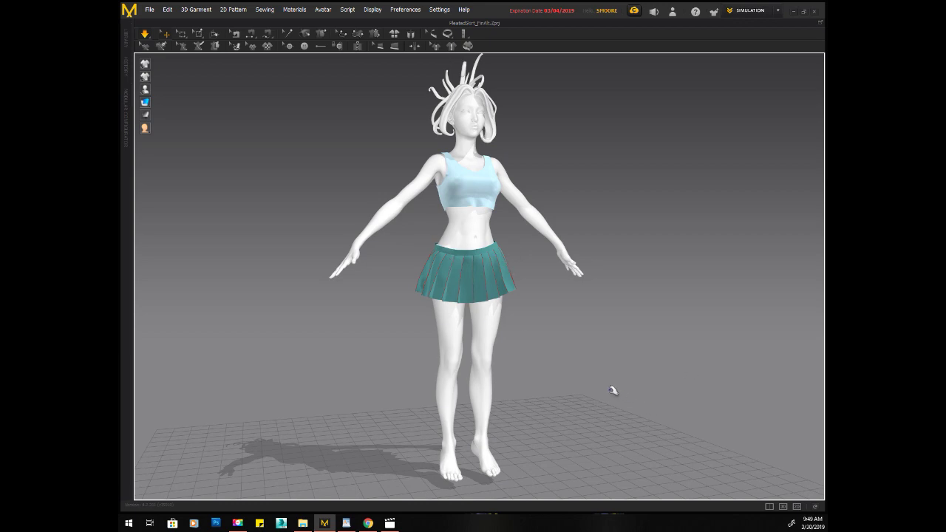
pyautogui.moveTo(605, 387); pyautogui.dragTo(601, 394, button='right')
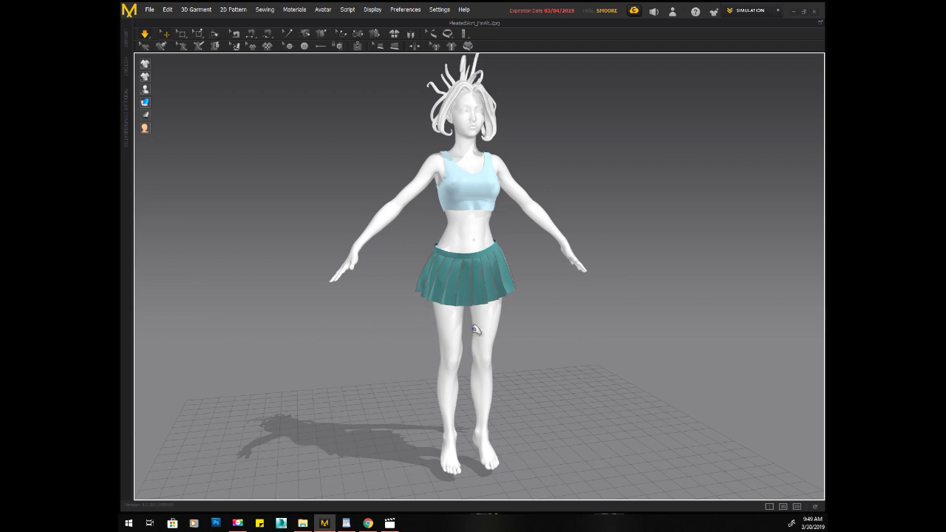
pyautogui.moveTo(525, 321); pyautogui.dragTo(540, 319, button='right')
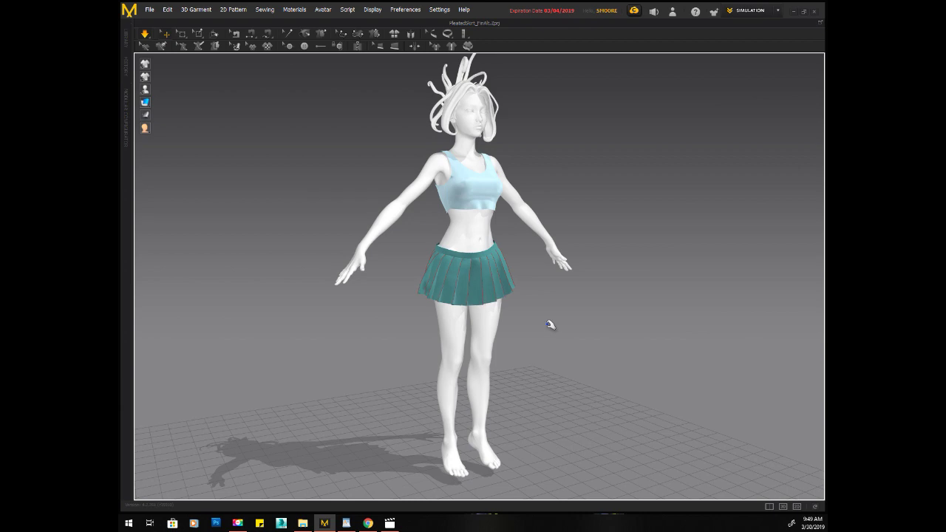
pyautogui.moveTo(583, 322)
pyautogui.mouseDown(button='right')
pyautogui.moveTo(481, 338)
pyautogui.moveTo(637, 328)
pyautogui.moveTo(486, 333)
pyautogui.moveTo(583, 323)
pyautogui.mouseUp(button='right')
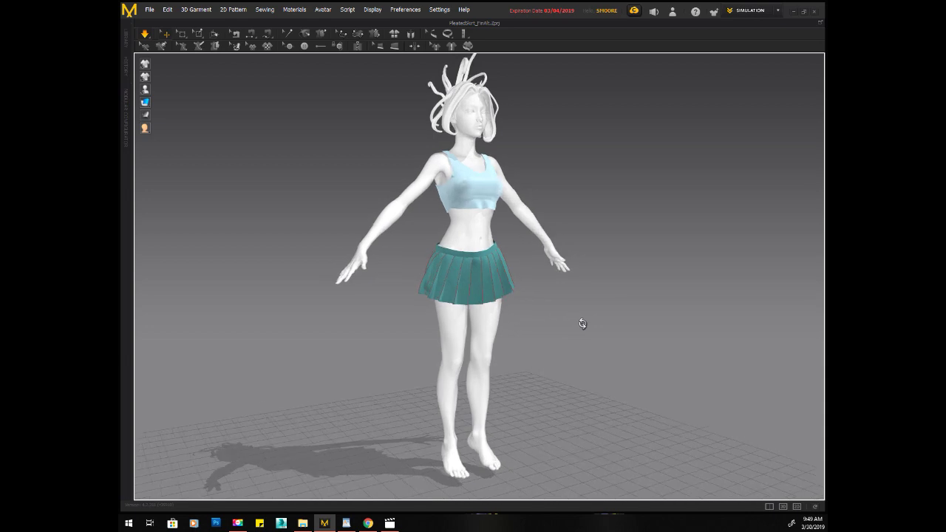